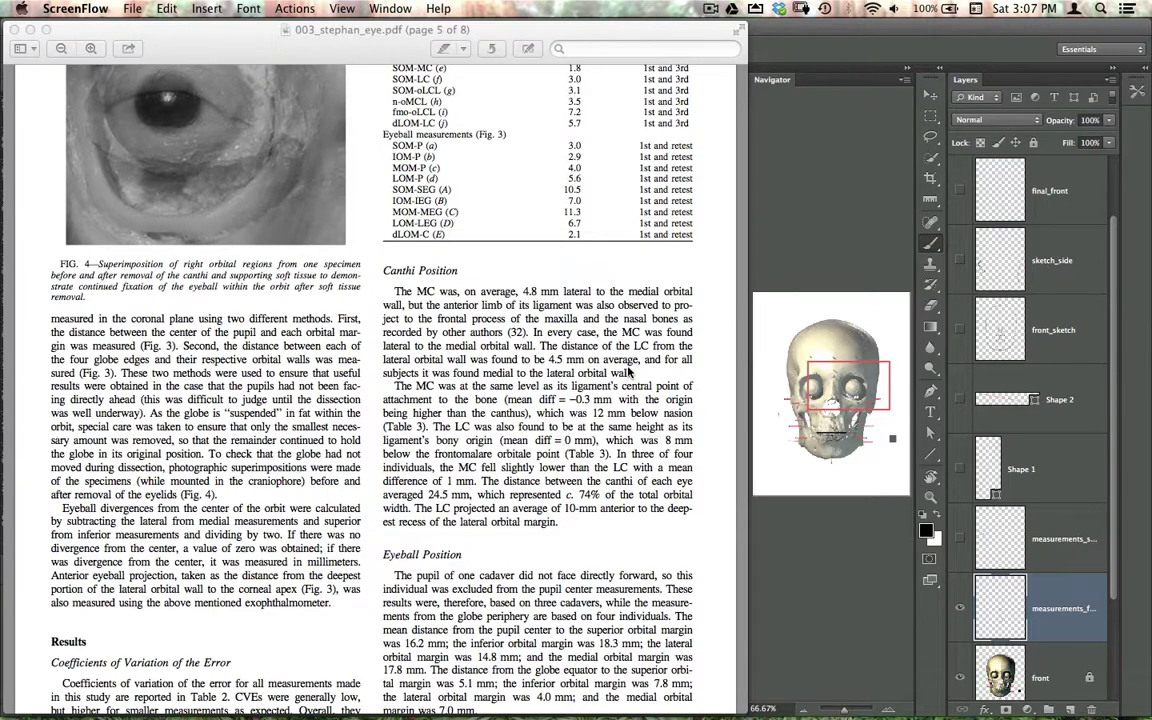
- Examine the eye position paper's measurement table and its Canthi Position section for the distances of the canthi from the orbital walls
left_click(570, 318)
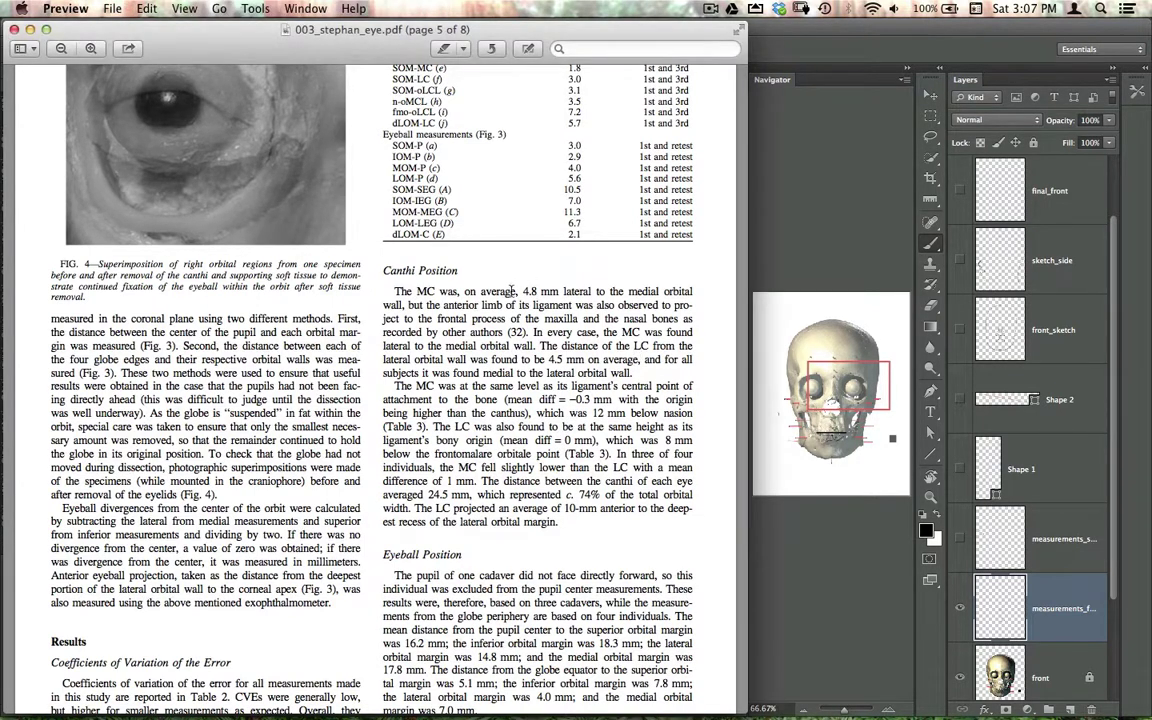
scroll(430, 241, "down", 10)
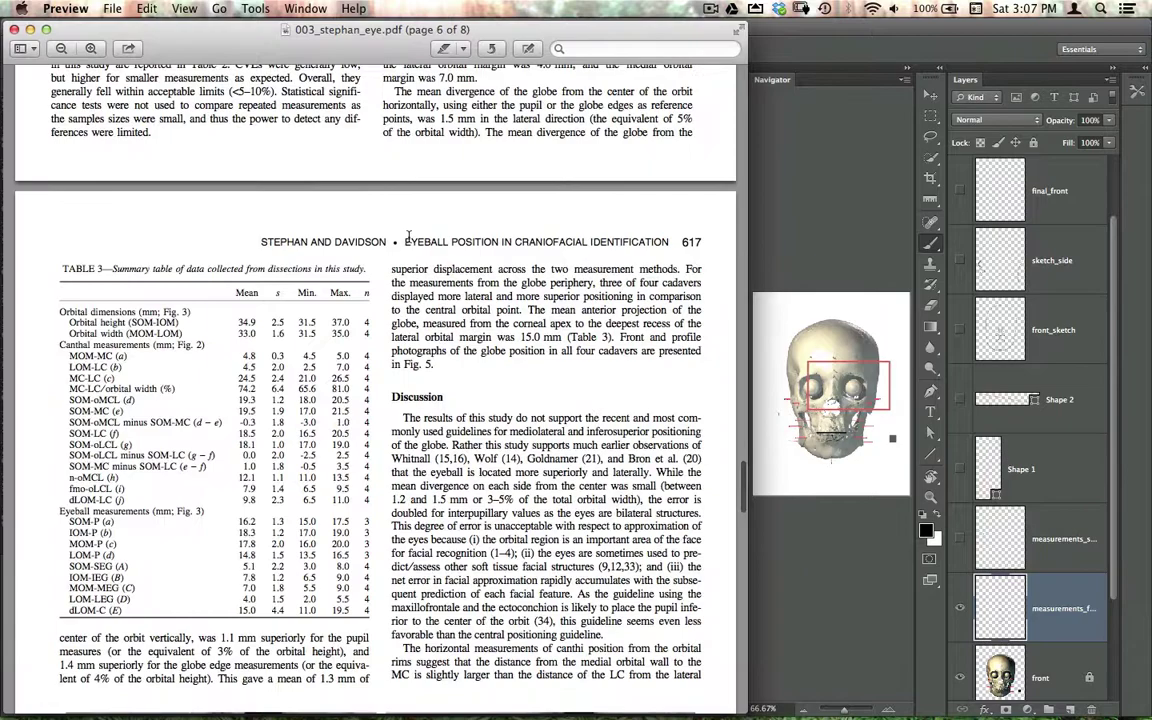
scroll(408, 236, "down", 6)
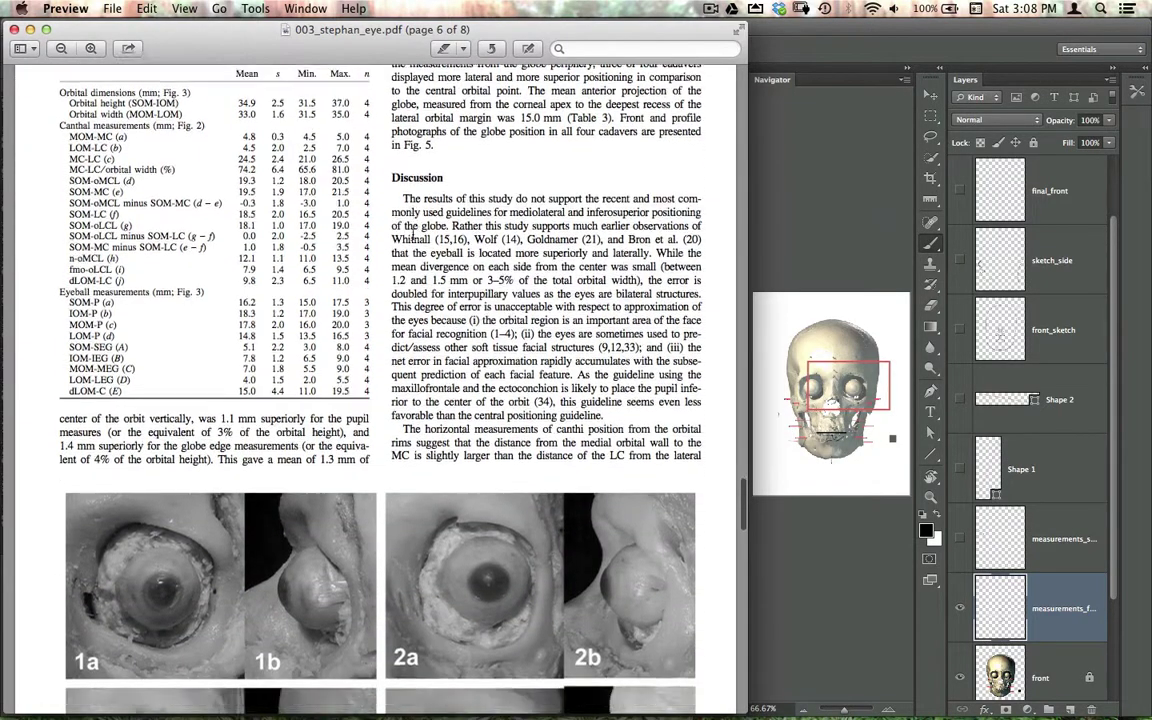
scroll(413, 236, "down", 15)
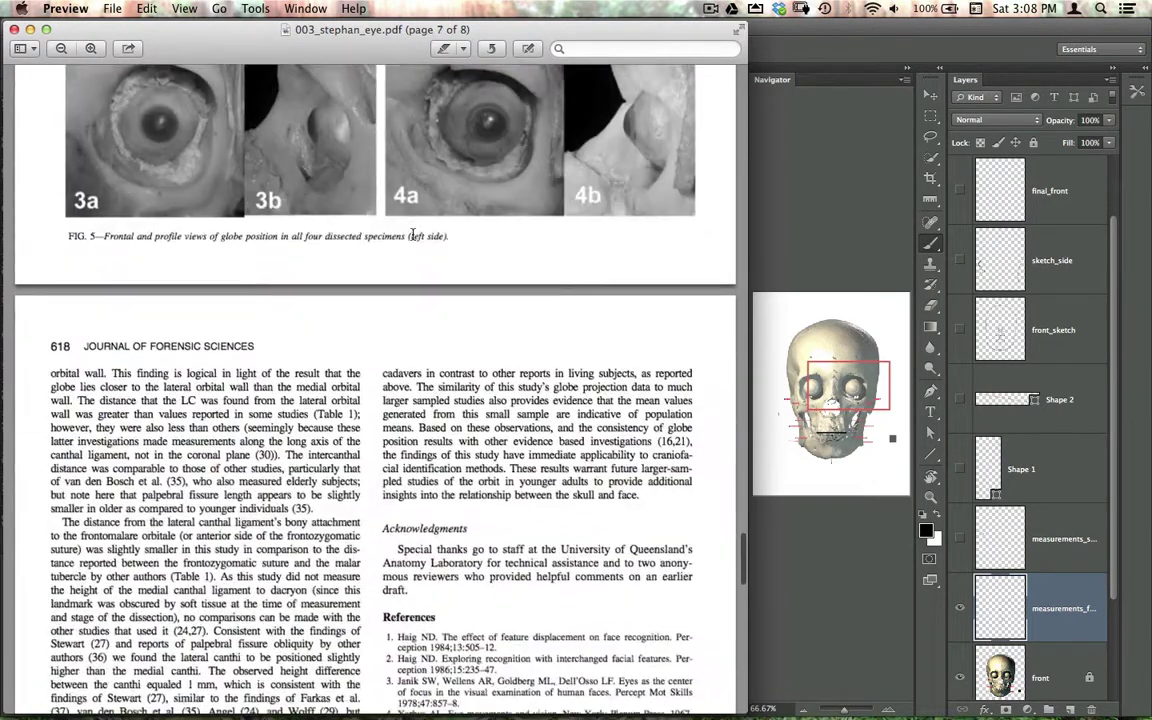
scroll(412, 236, "down", 8)
scroll(413, 236, "up", 10)
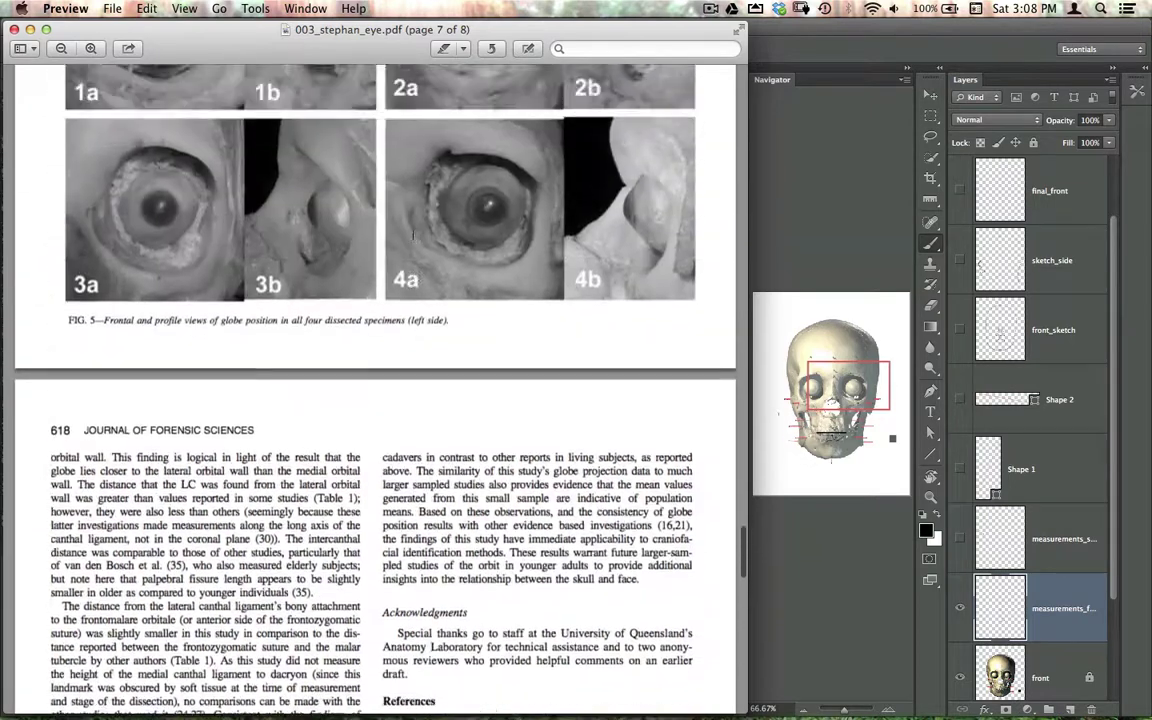
scroll(413, 236, "up", 20)
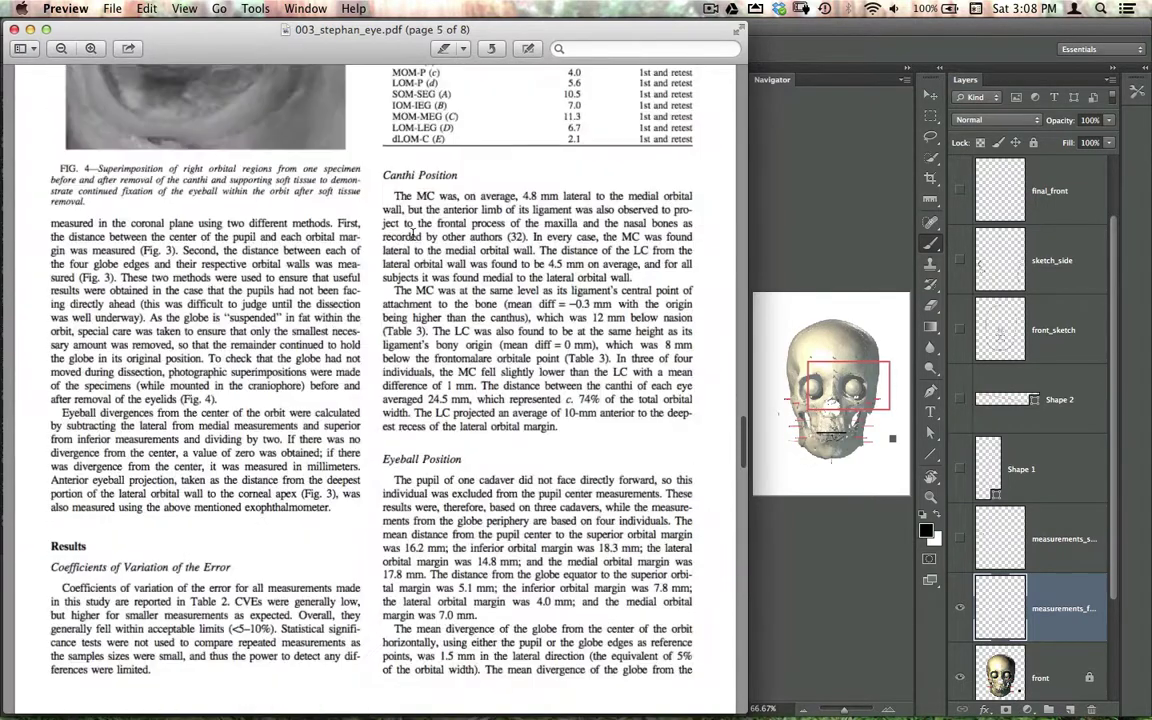
right_click(412, 236)
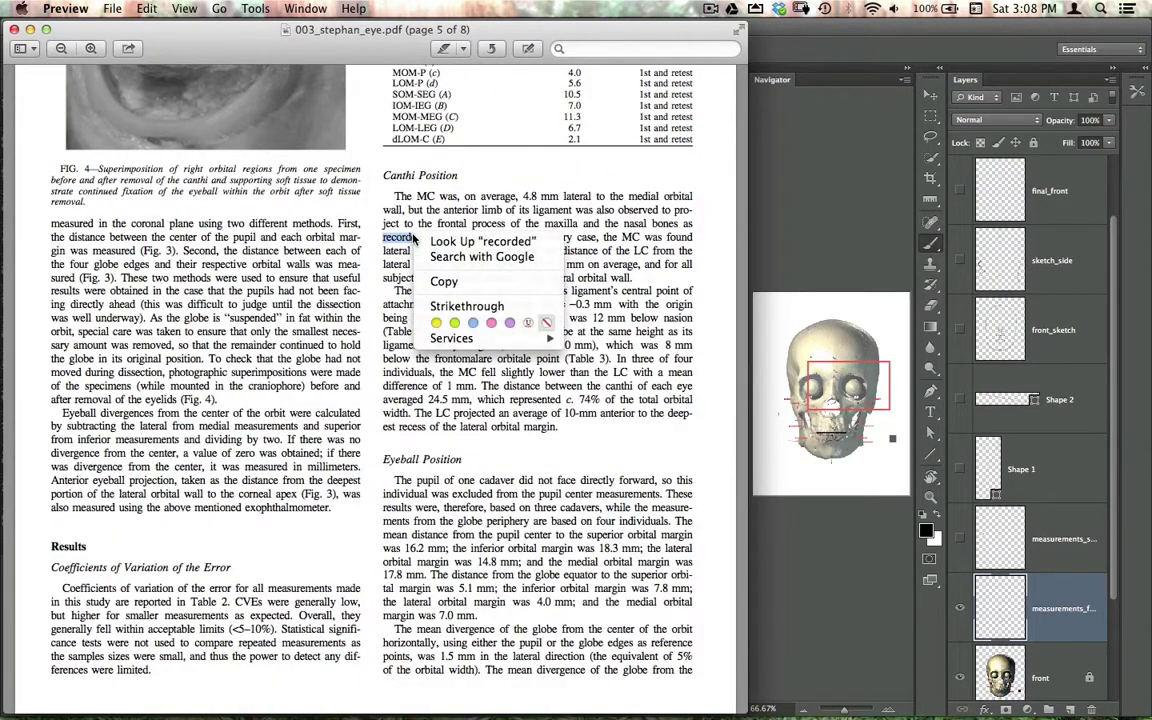
left_click(370, 249)
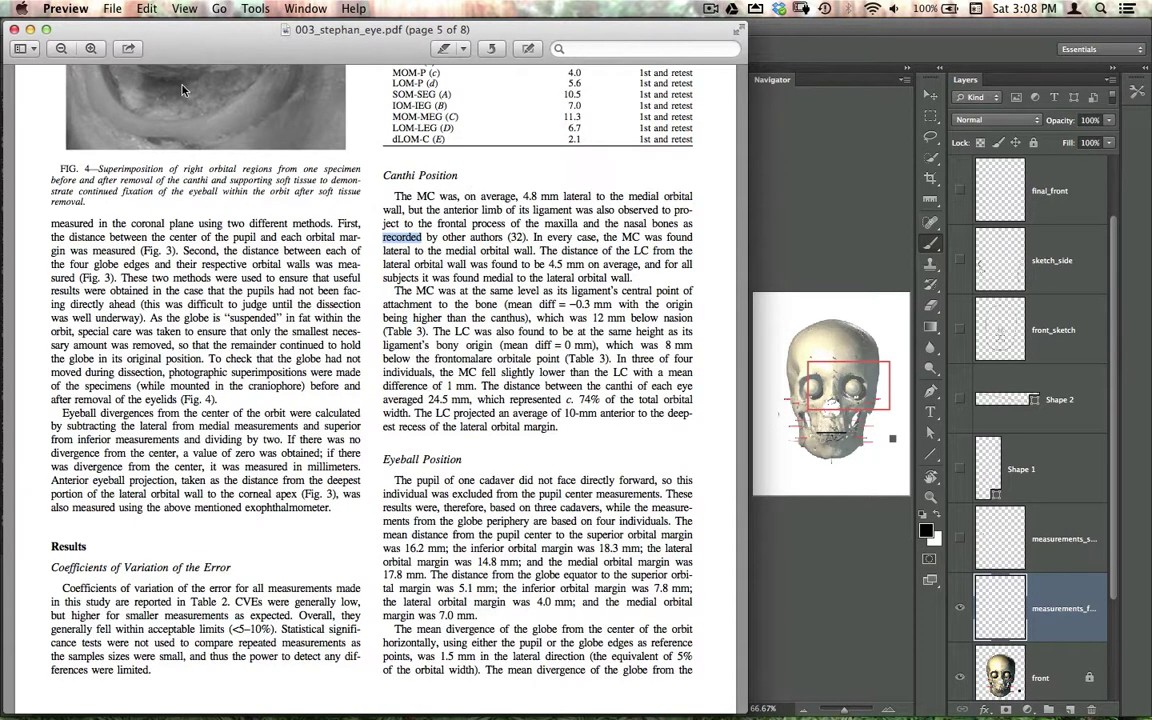
left_click(84, 47)
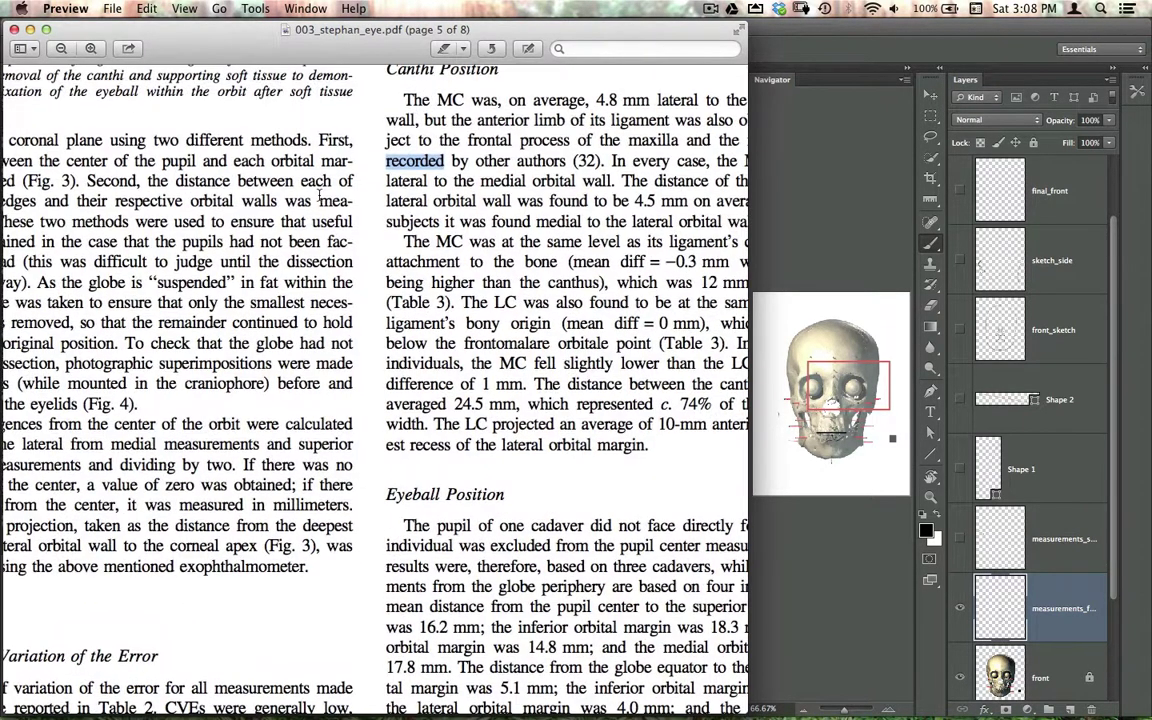
scroll(340, 125, "right", 5)
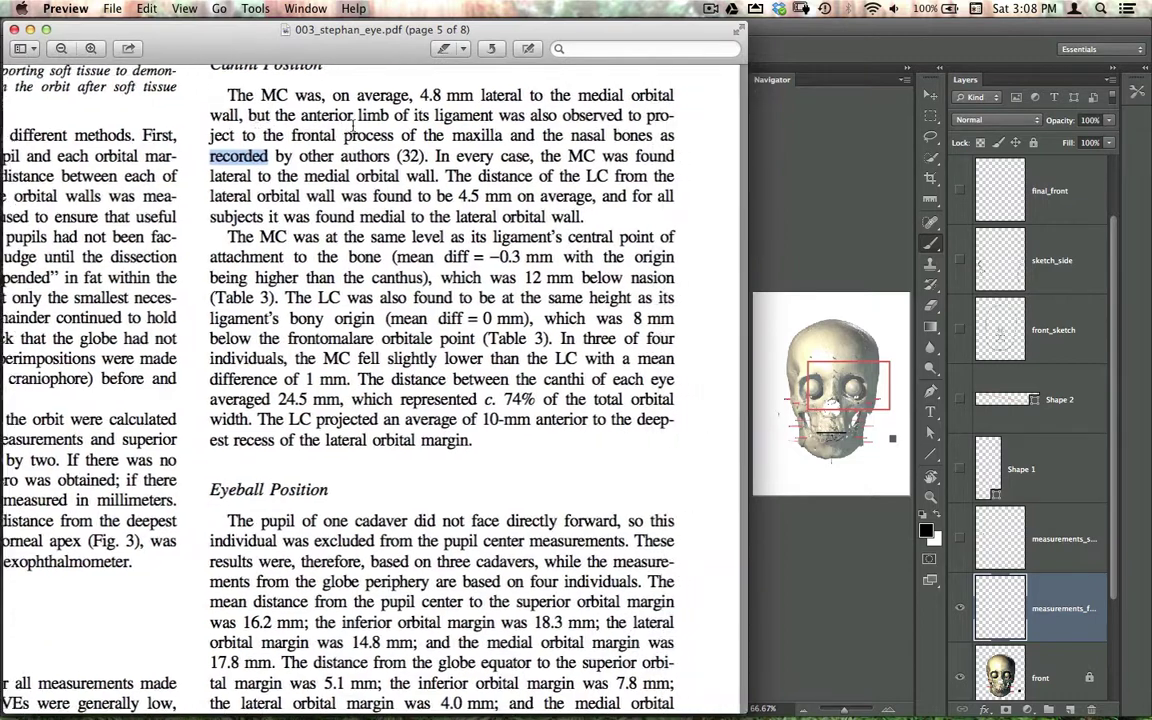
scroll(352, 130, "up", 2)
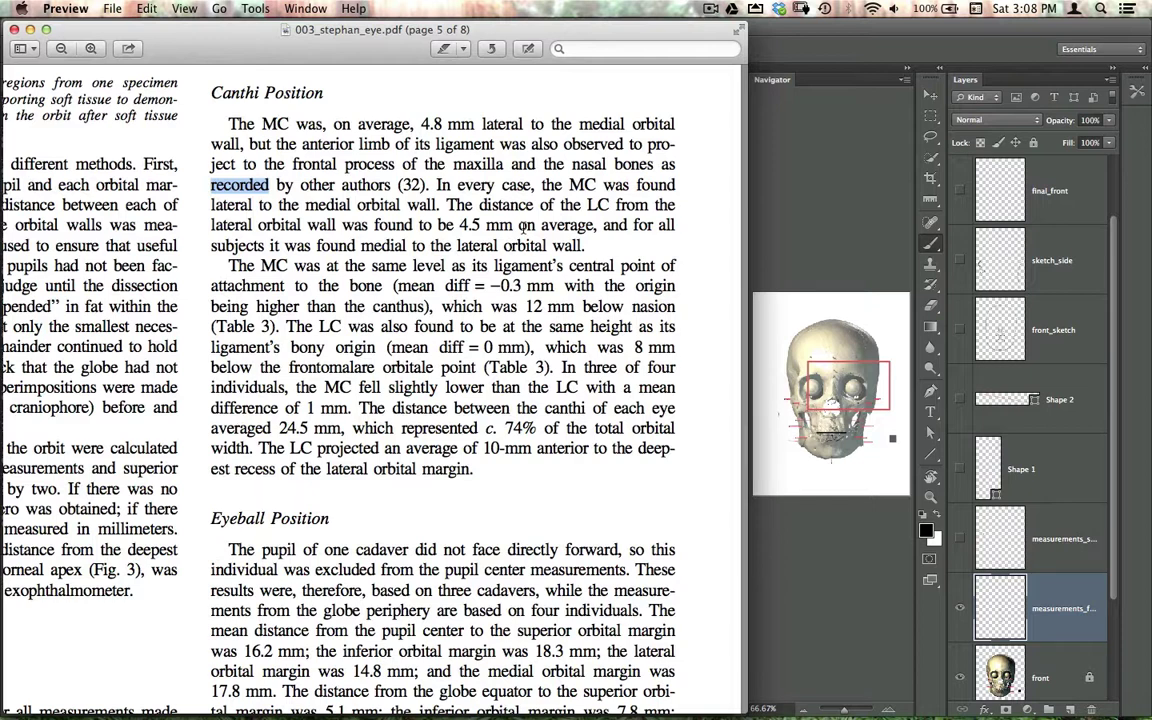
- Switch to Photoshop, brush marks on the medial and lateral walls of the full orbit, and place vertical guides at about 120 and 125
key("super+Tab")
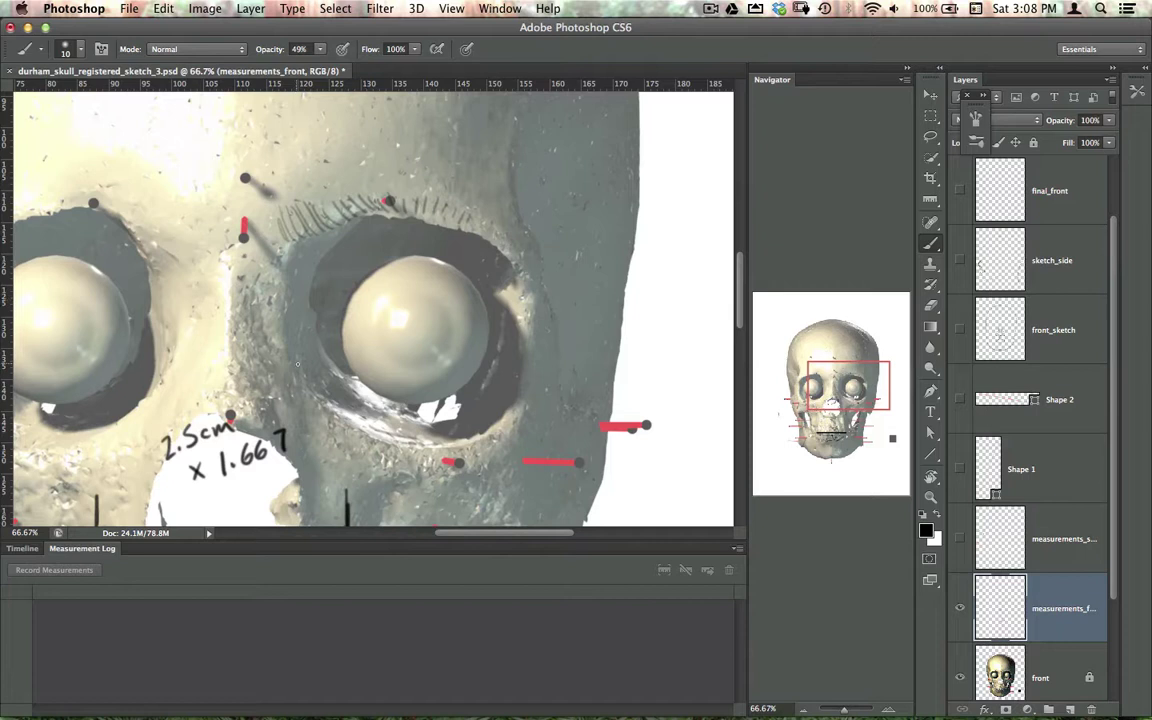
left_click_drag(291, 352, 310, 390)
left_click_drag(9, 311, 302, 400)
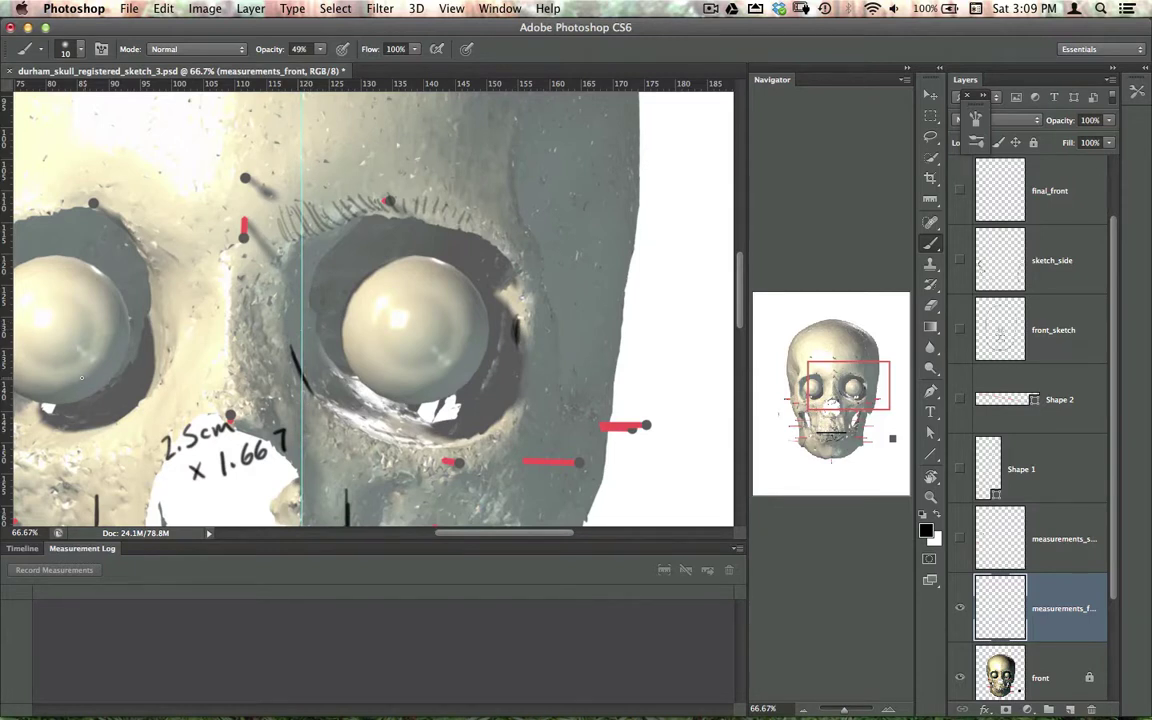
left_click_drag(8, 393, 334, 402)
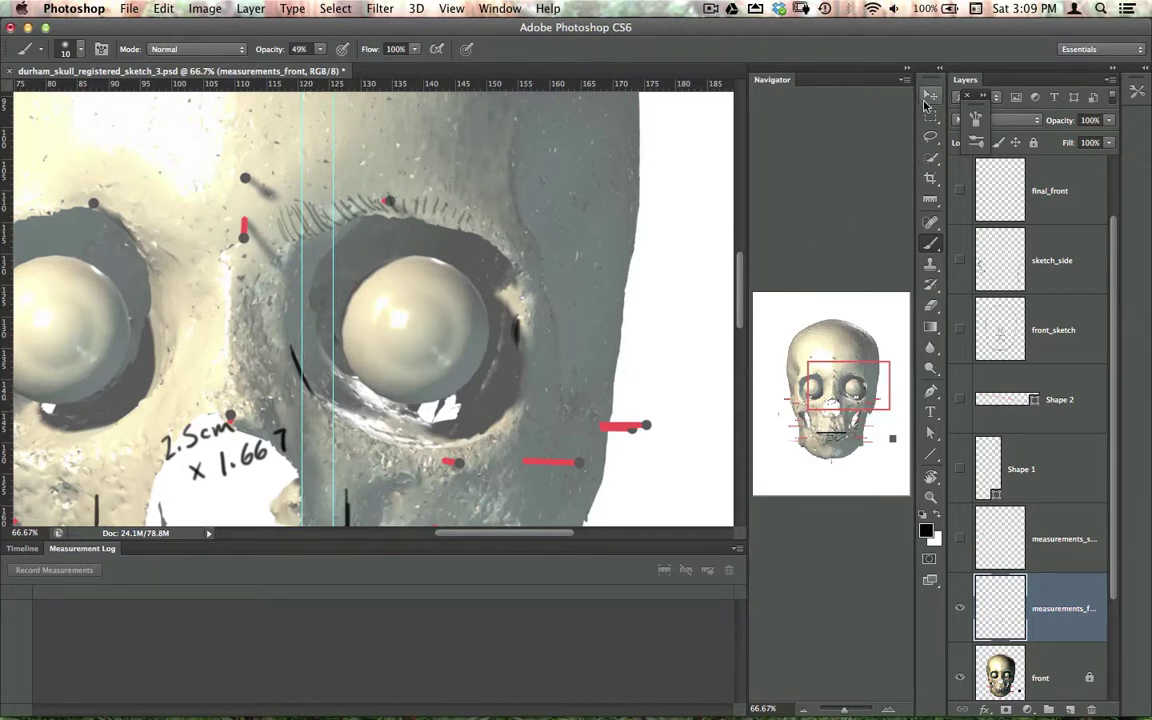
- Place a vertical guide at the lateral orbital wall mark, at about 153.5, and another medial to it at about 149.5
key("v")
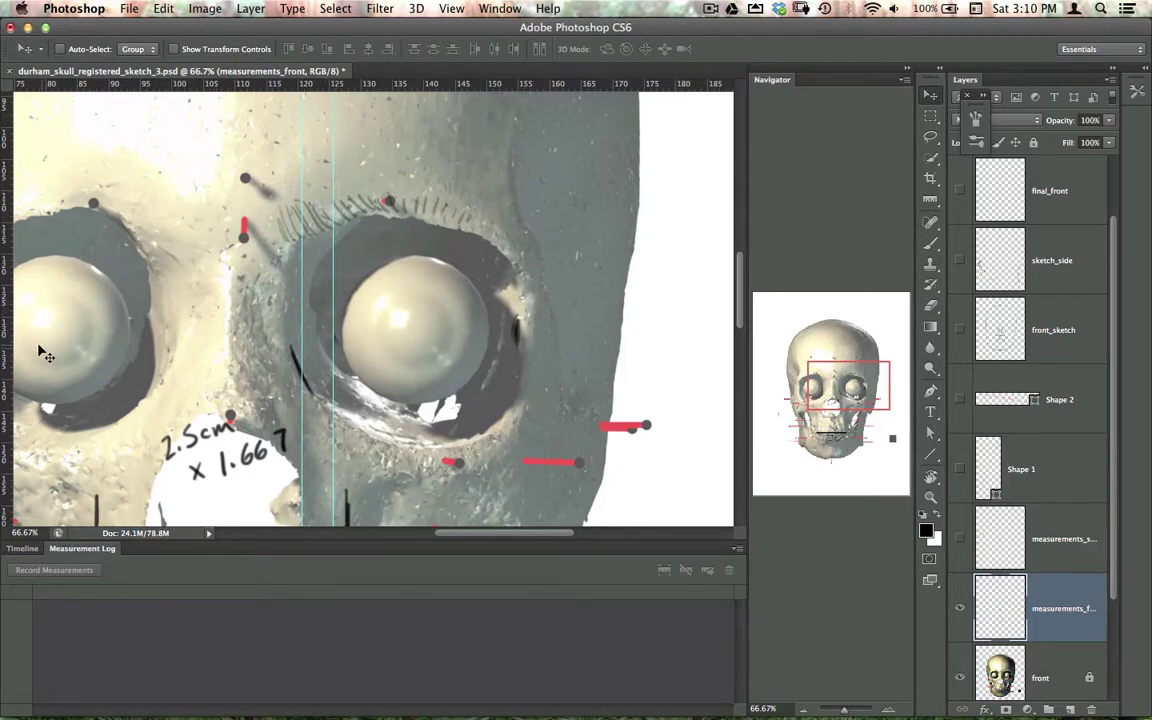
left_click_drag(8, 318, 518, 381)
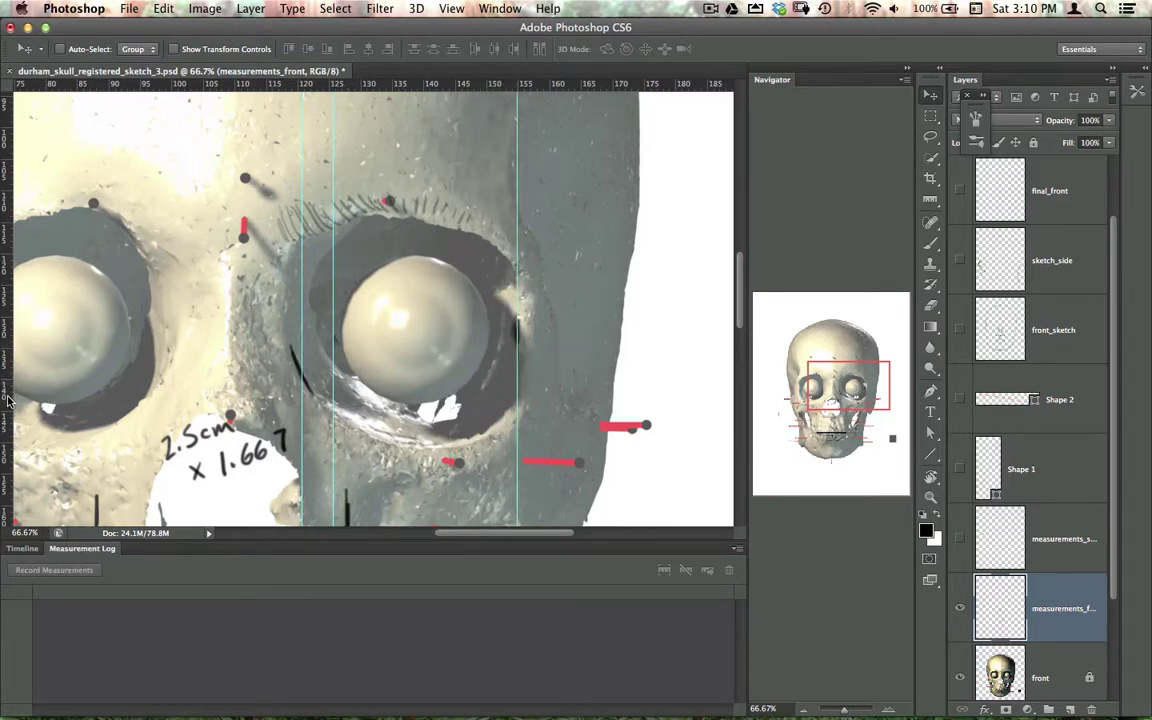
left_click_drag(9, 362, 513, 384)
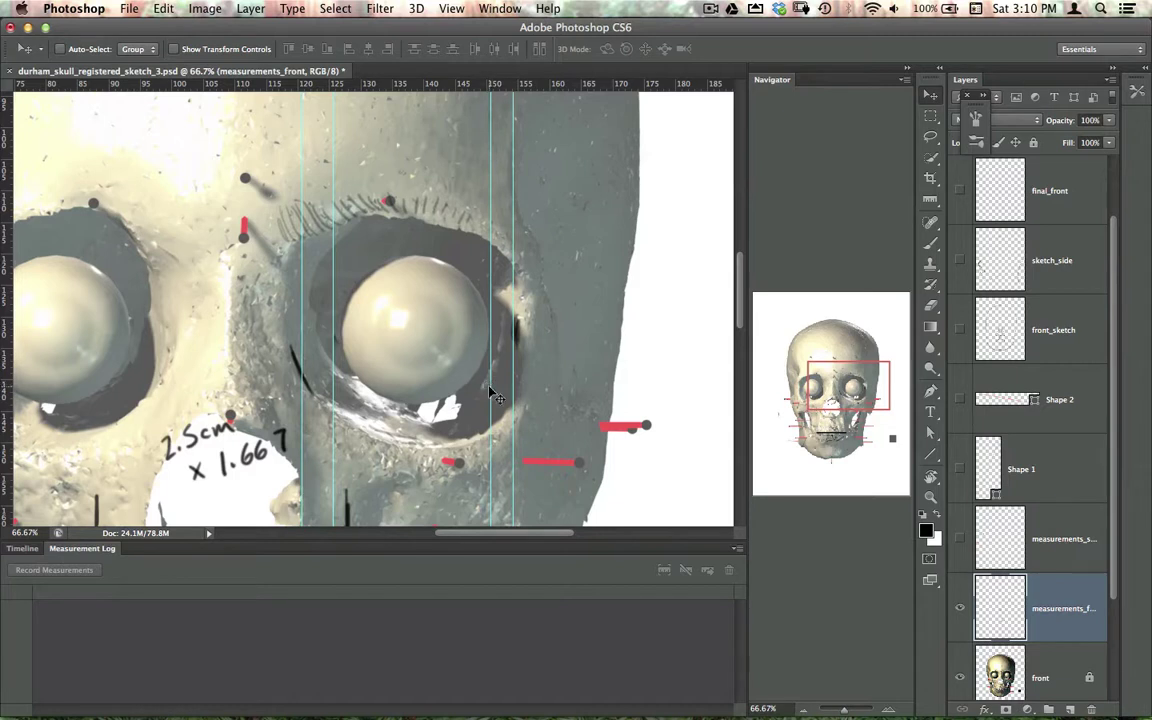
left_click_drag(489, 387, 486, 393)
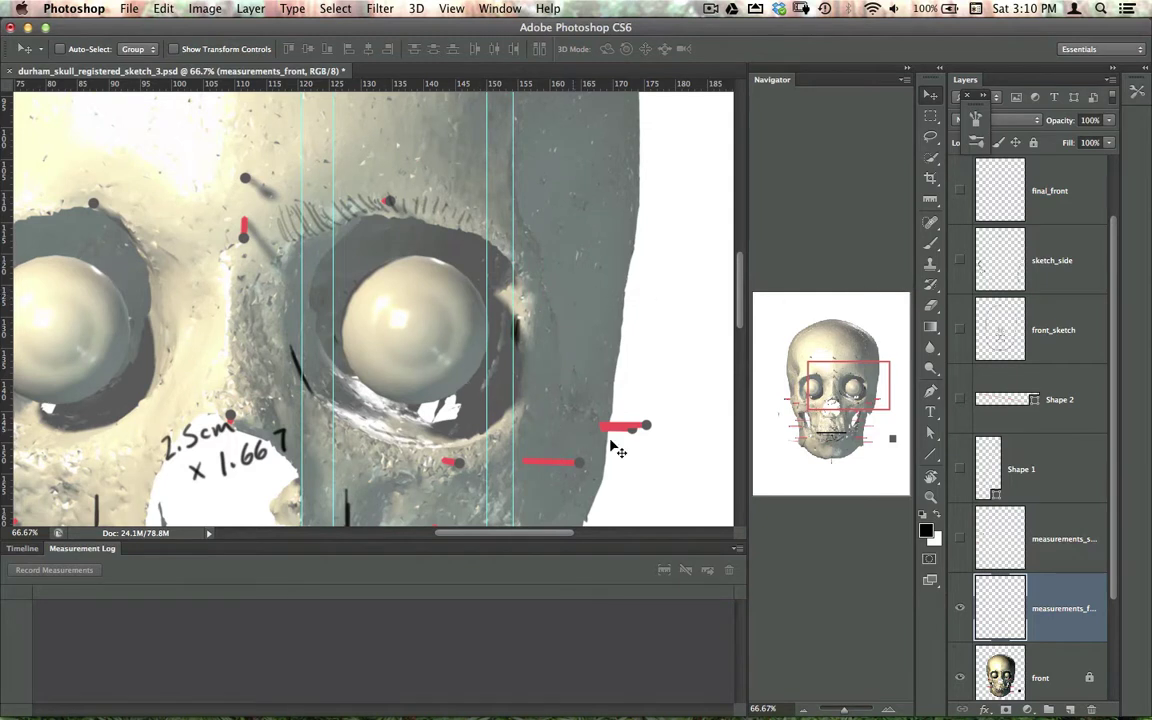
- Show the front_sketch layer and brush a circular iris with a pupil and radial lines on the eyeball between the guides
left_click(1074, 347)
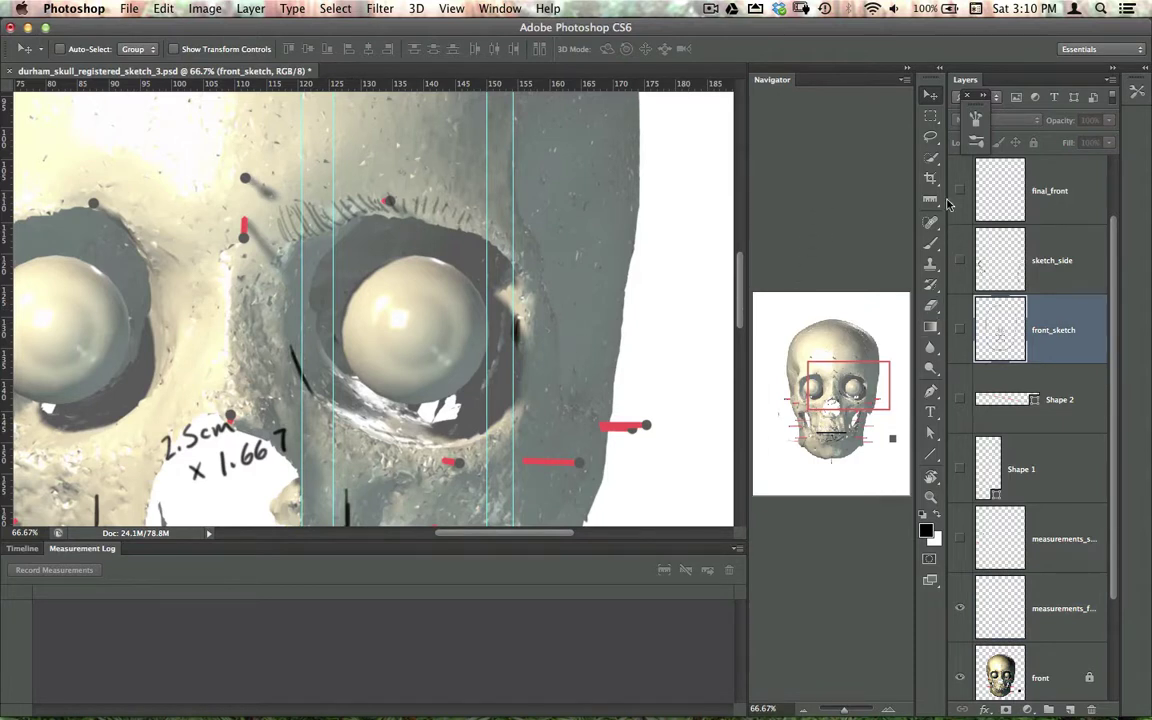
left_click(930, 247)
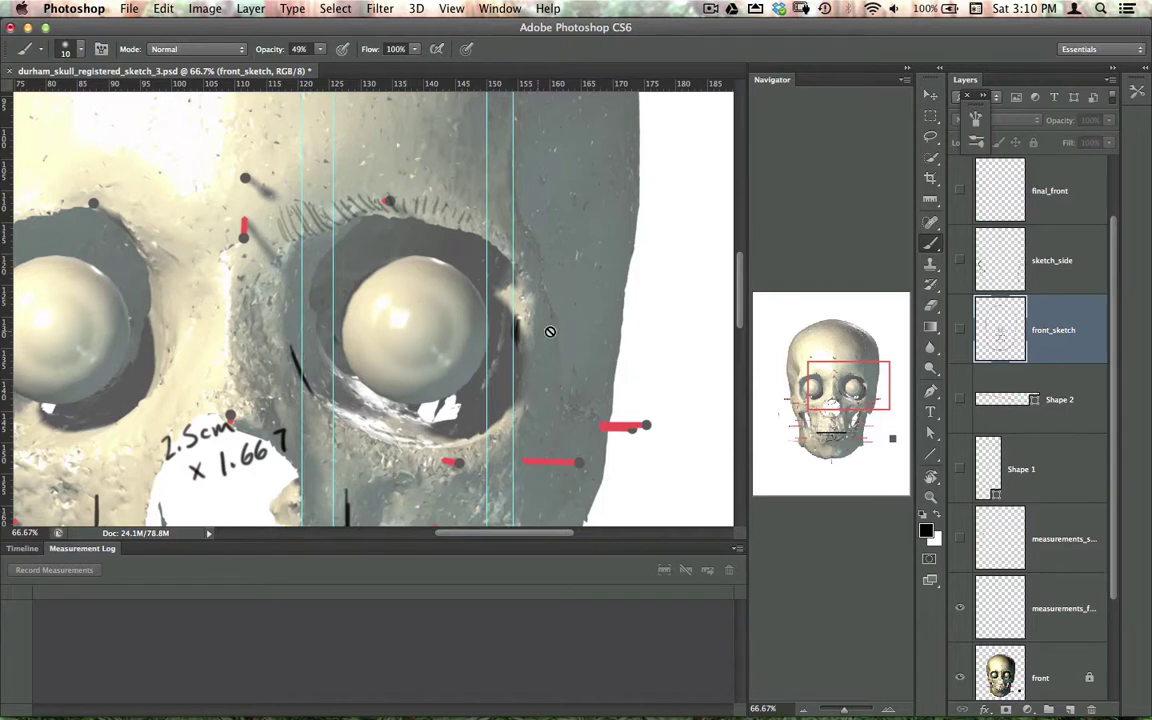
left_click(960, 329)
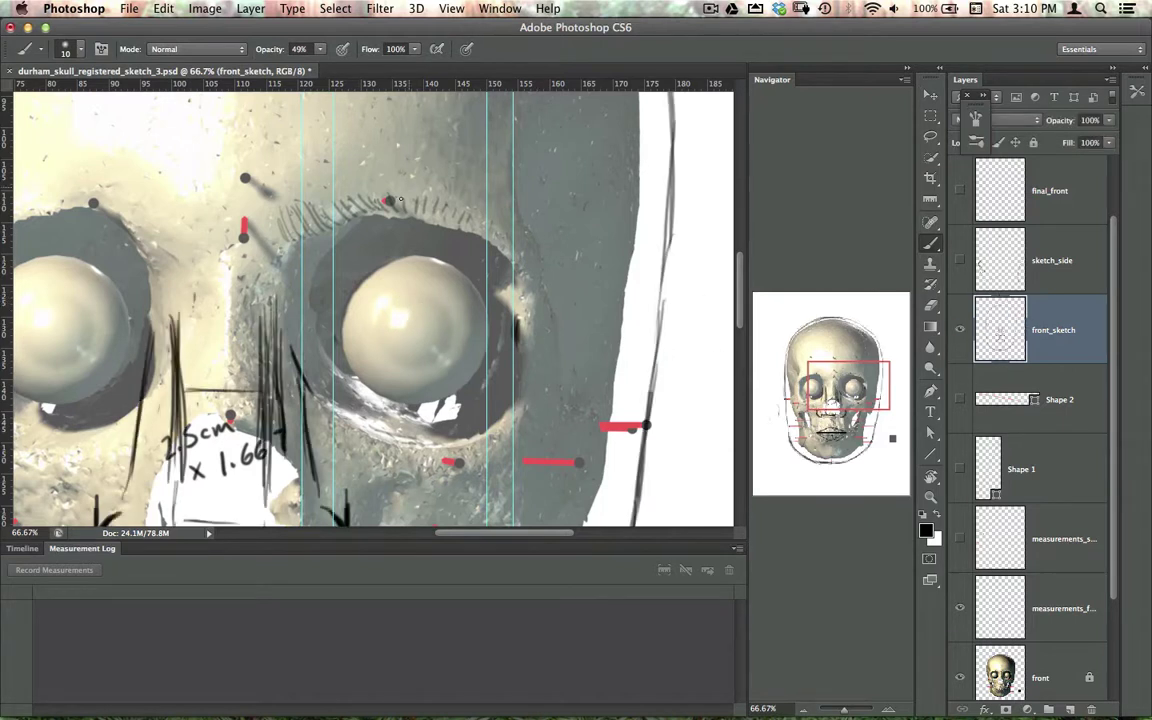
mouse_move(418, 297)
left_mouse_down()
mouse_move(388, 347)
mouse_move(391, 312)
mouse_move(408, 363)
mouse_move(443, 343)
mouse_move(444, 326)
mouse_move(433, 356)
mouse_move(443, 307)
mouse_move(400, 307)
mouse_move(428, 305)
mouse_move(432, 333)
mouse_move(425, 299)
mouse_move(399, 338)
mouse_move(415, 301)
mouse_move(395, 355)
mouse_move(422, 308)
mouse_move(409, 356)
mouse_move(435, 307)
mouse_move(390, 345)
mouse_move(445, 323)
mouse_move(395, 303)
mouse_move(447, 347)
mouse_move(414, 305)
mouse_move(433, 358)
mouse_move(393, 318)
mouse_move(399, 303)
mouse_move(427, 299)
mouse_move(446, 318)
mouse_move(450, 347)
mouse_move(422, 364)
mouse_move(396, 356)
mouse_move(384, 318)
mouse_move(396, 303)
mouse_move(416, 327)
left_mouse_up()
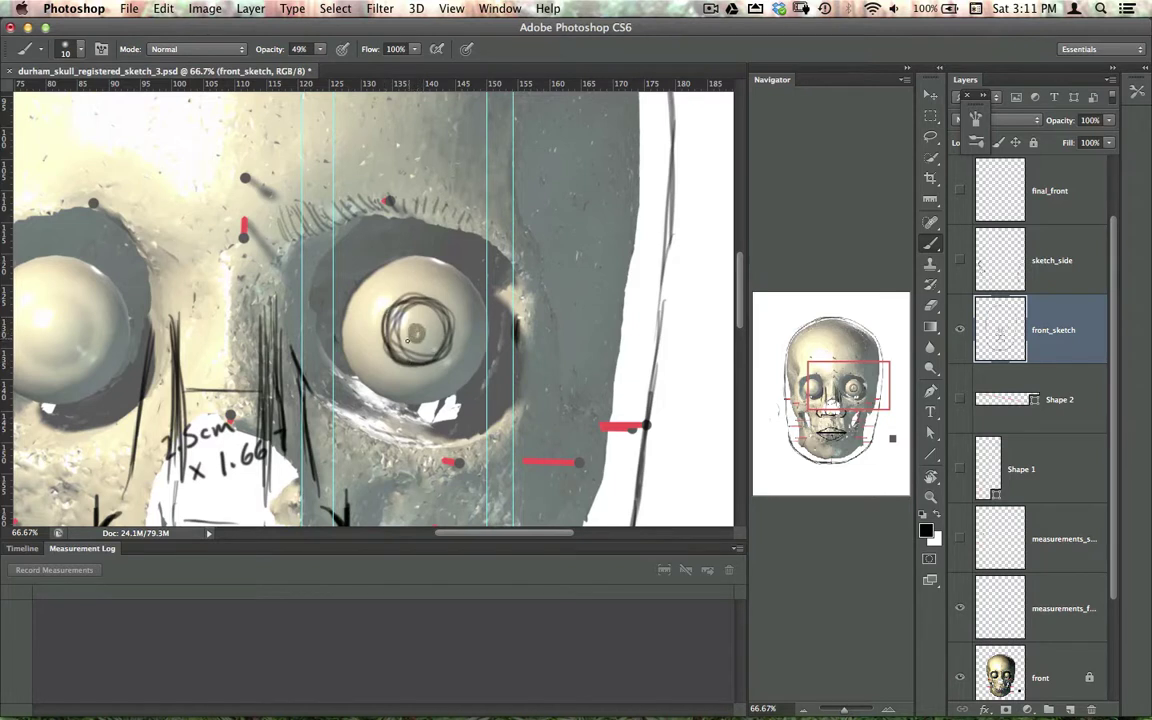
mouse_move(407, 341)
left_mouse_down()
mouse_move(420, 352)
mouse_move(436, 335)
mouse_move(418, 316)
mouse_move(401, 334)
mouse_move(405, 358)
left_mouse_up()
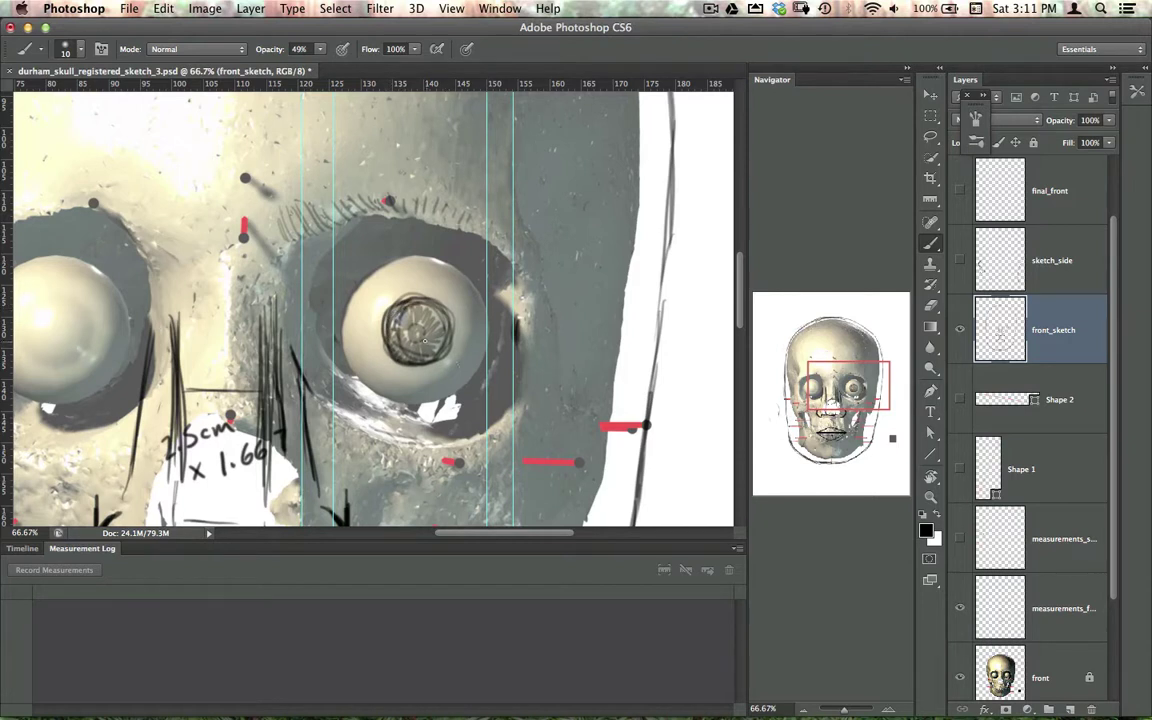
- Set the brush opacity to 100% and darken the pupil and the radial lines of the iris
left_click(319, 50)
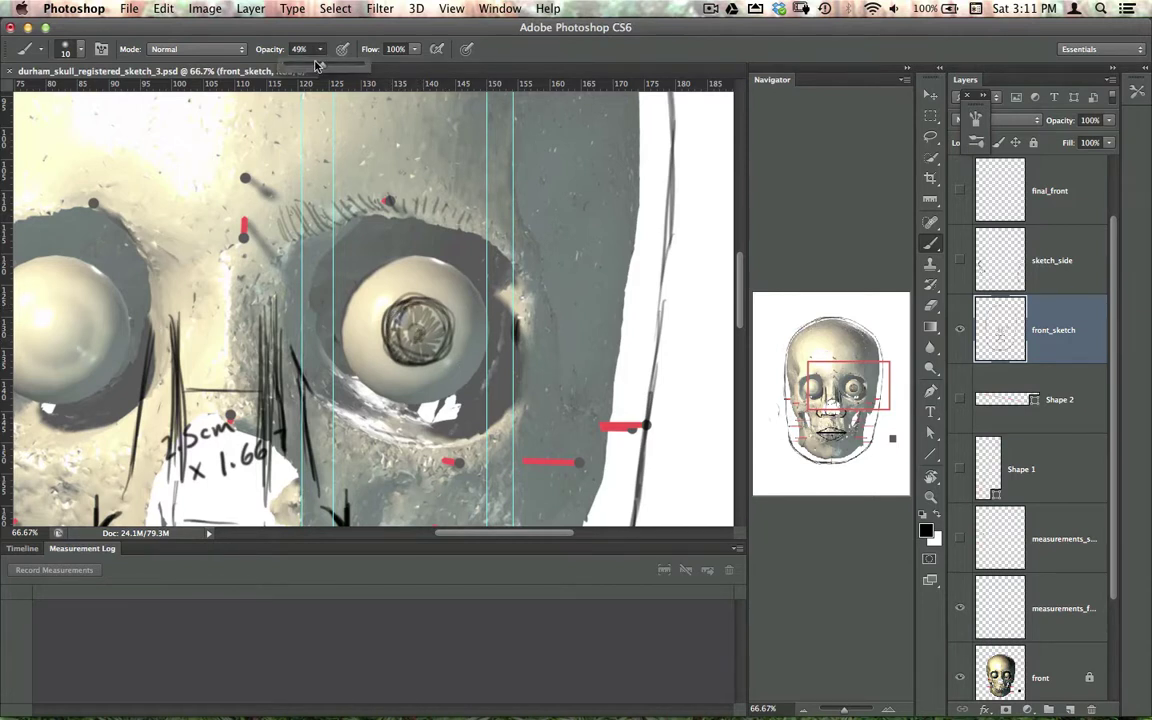
left_click_drag(319, 64, 399, 62)
left_click(459, 352)
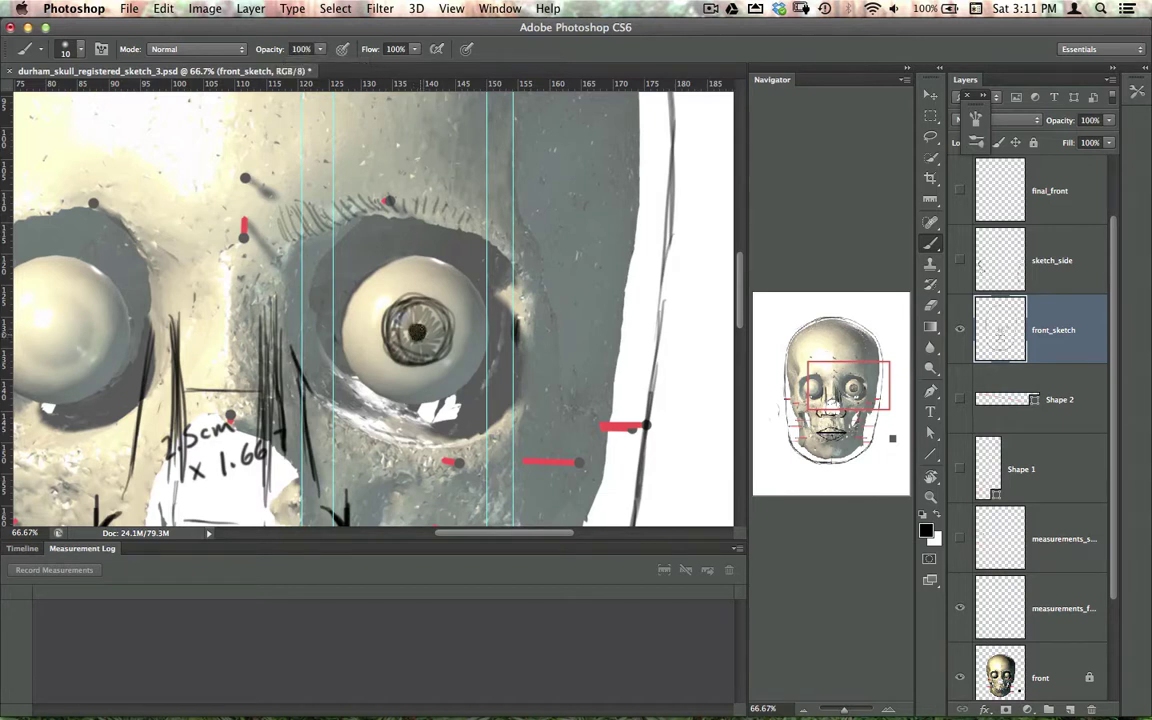
mouse_move(375, 317)
left_mouse_down()
mouse_move(390, 305)
mouse_move(384, 285)
mouse_move(413, 308)
mouse_move(391, 340)
mouse_move(412, 354)
left_mouse_up()
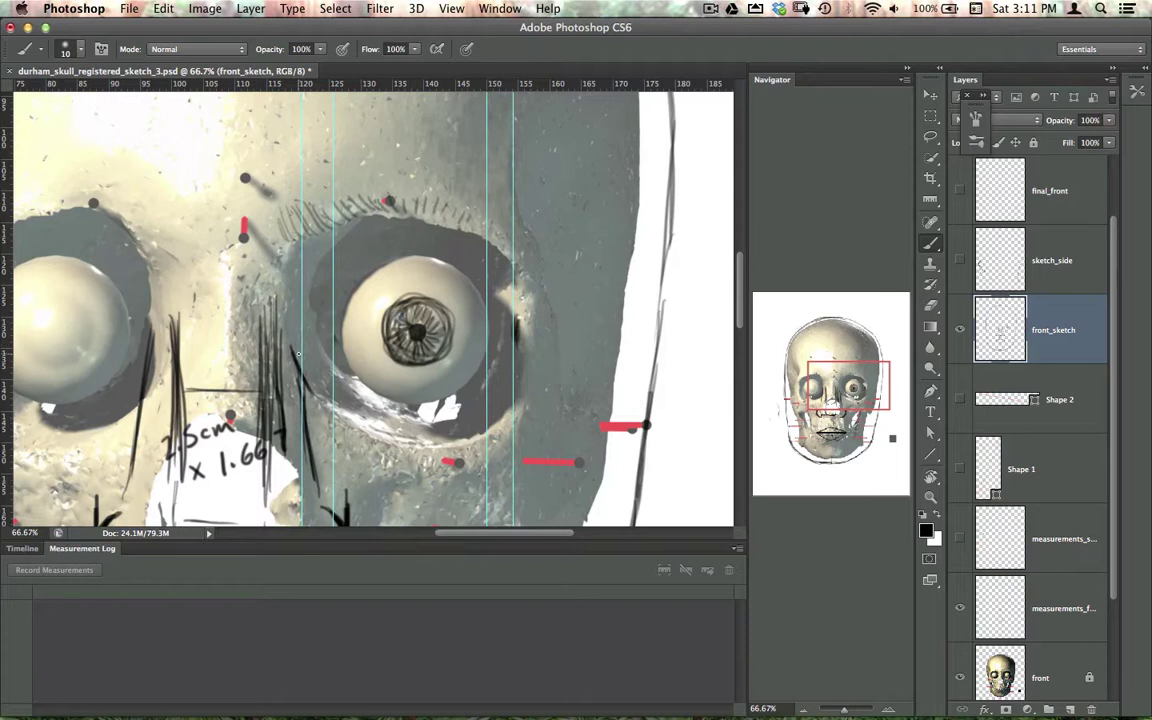
- Sketch the upper and lower eyelid lines from the medial to the lateral wall mark, including the eye's inner corner
mouse_move(301, 354)
left_mouse_down()
mouse_move(355, 321)
mouse_move(448, 299)
mouse_move(322, 293)
mouse_move(265, 322)
left_mouse_up()
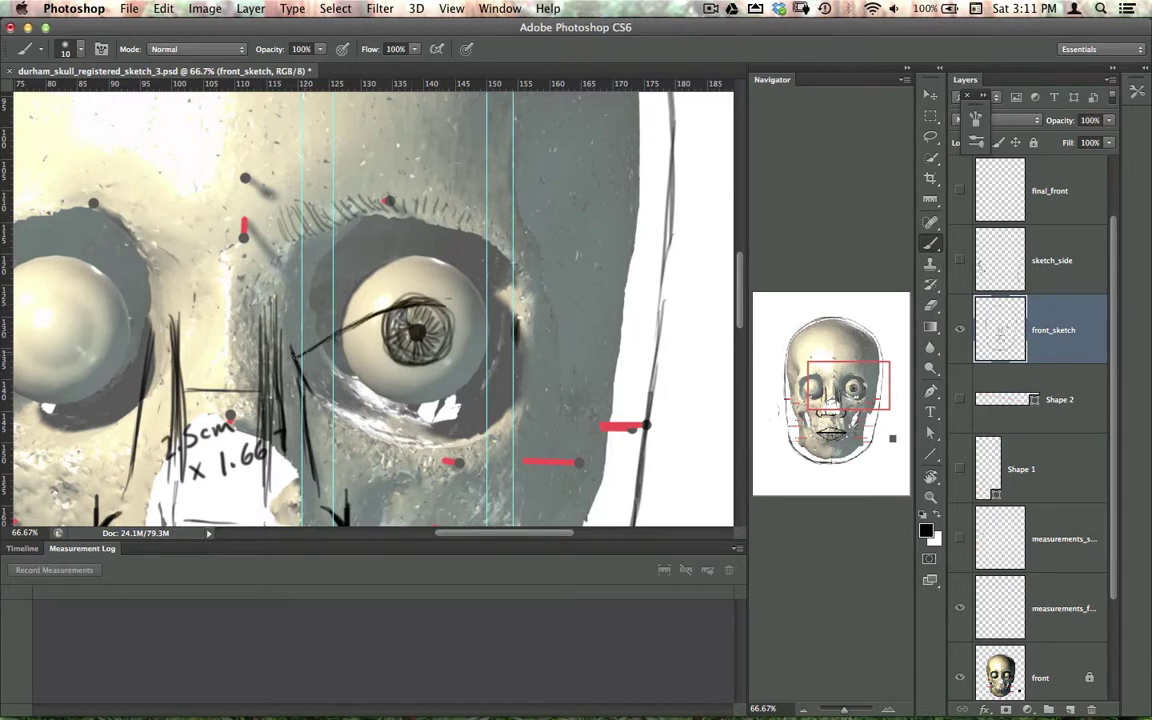
left_click_drag(448, 306, 516, 323)
left_click_drag(312, 393, 375, 364)
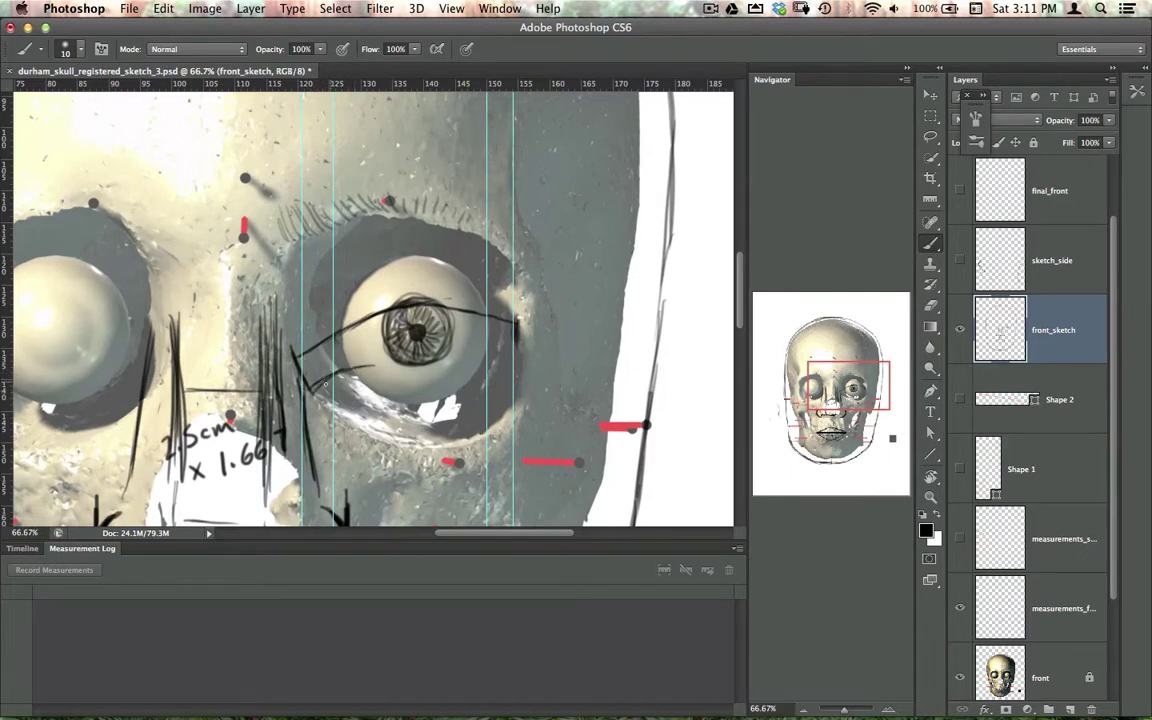
left_click_drag(313, 392, 331, 379)
left_click_drag(364, 359, 446, 362)
mouse_move(386, 328)
left_mouse_down()
mouse_move(446, 311)
mouse_move(514, 334)
mouse_move(438, 364)
left_mouse_up()
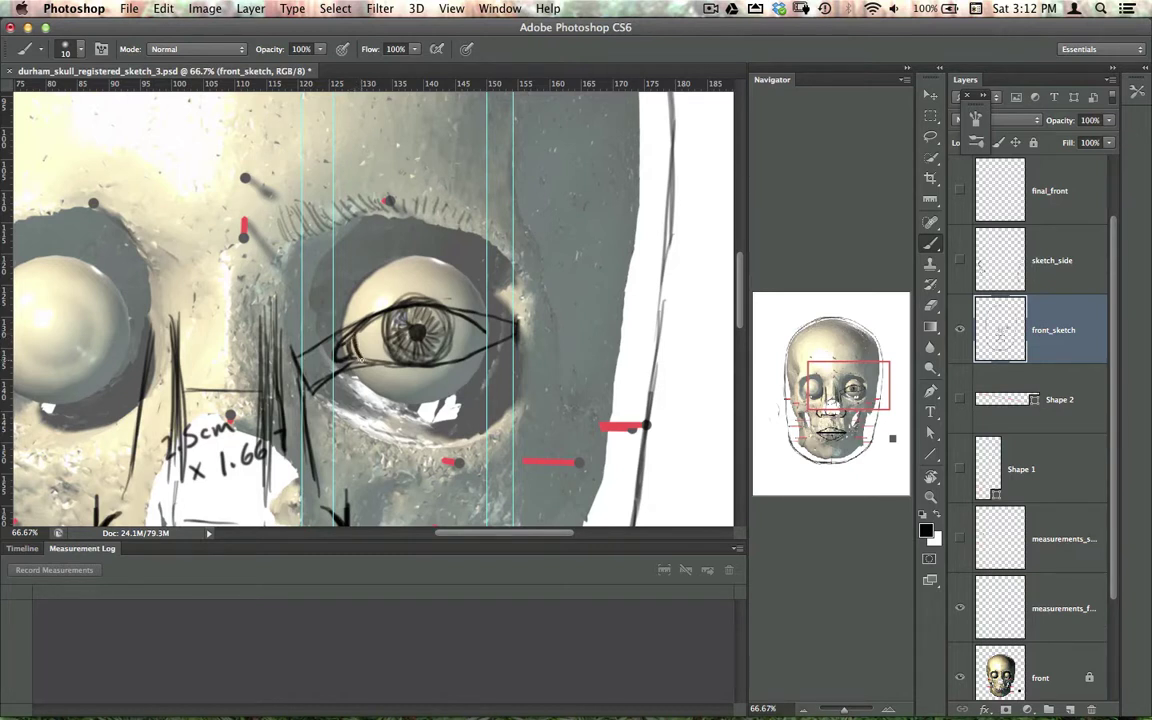
- Redraw the eyelid outlines more boldly between the canthus guides and clear the stray lid lines beyond both eye corners
mouse_move(316, 321)
left_mouse_down()
mouse_move(380, 328)
mouse_move(429, 298)
mouse_move(516, 320)
left_mouse_up()
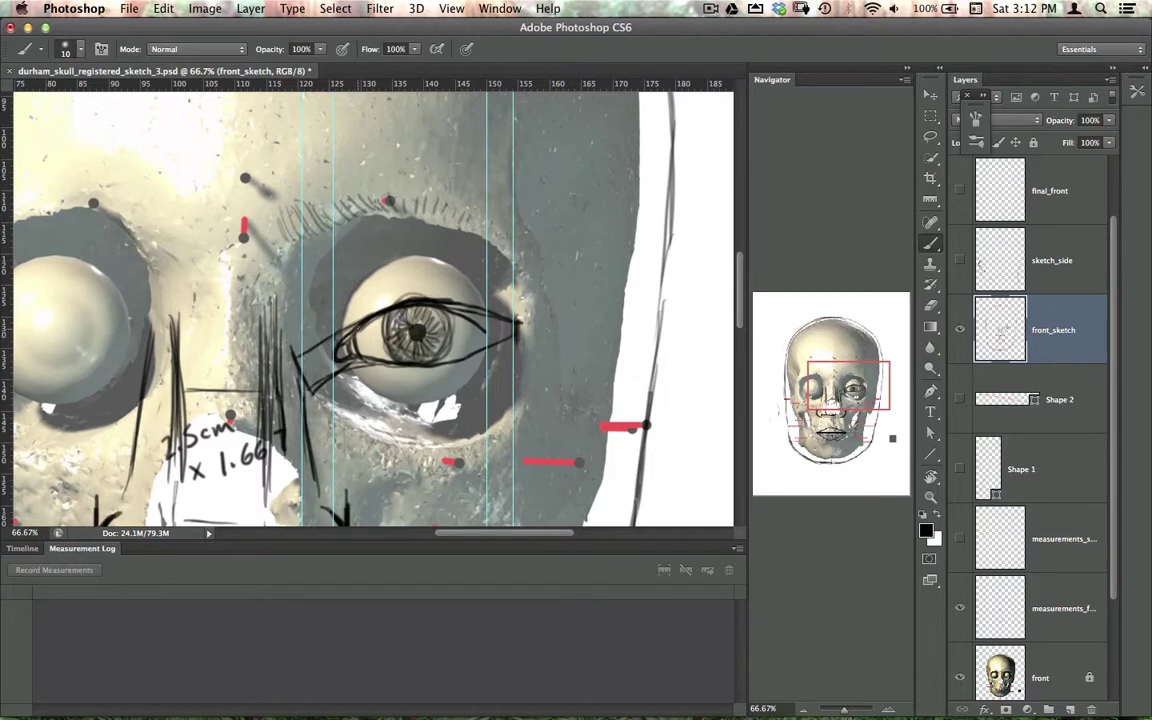
mouse_move(312, 304)
left_mouse_down()
mouse_move(317, 318)
mouse_move(352, 328)
left_mouse_up()
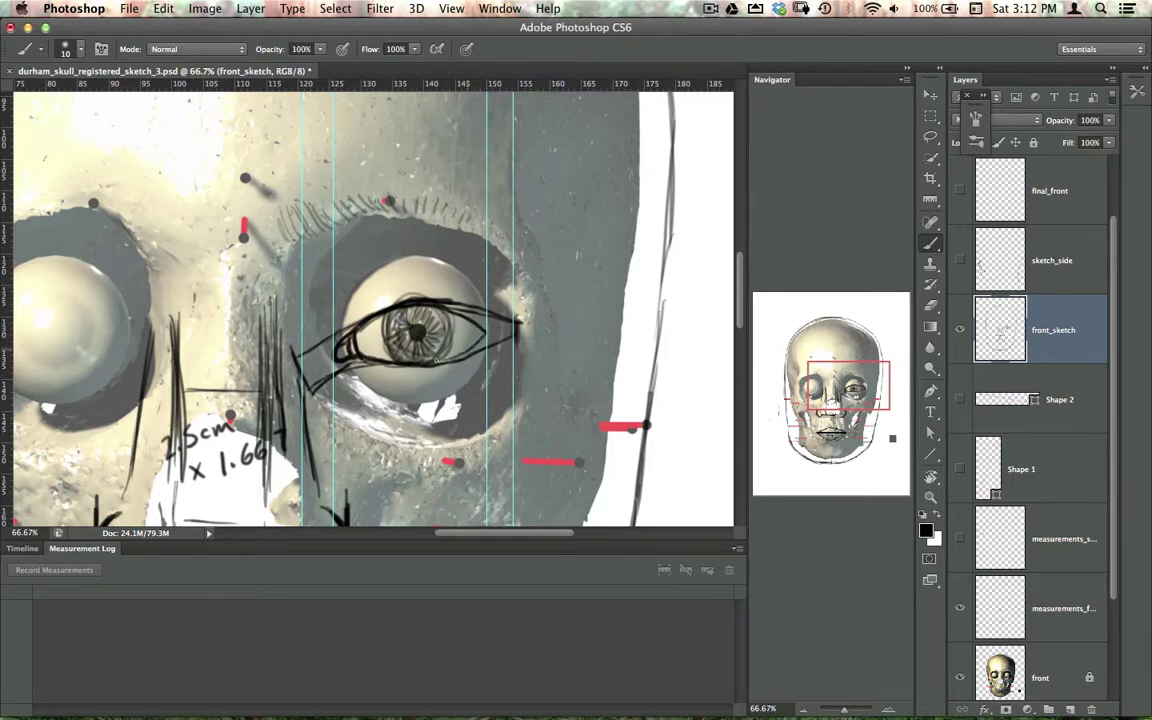
mouse_move(424, 362)
left_mouse_down()
mouse_move(463, 359)
mouse_move(486, 336)
left_mouse_up()
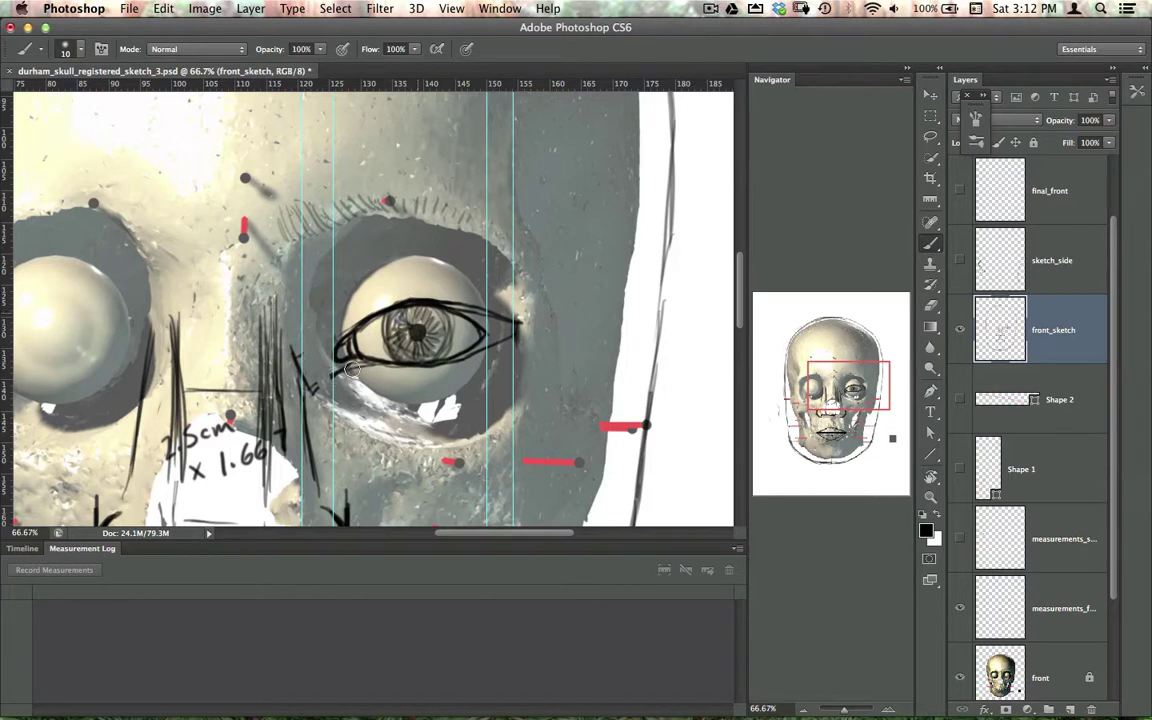
key("super+z")
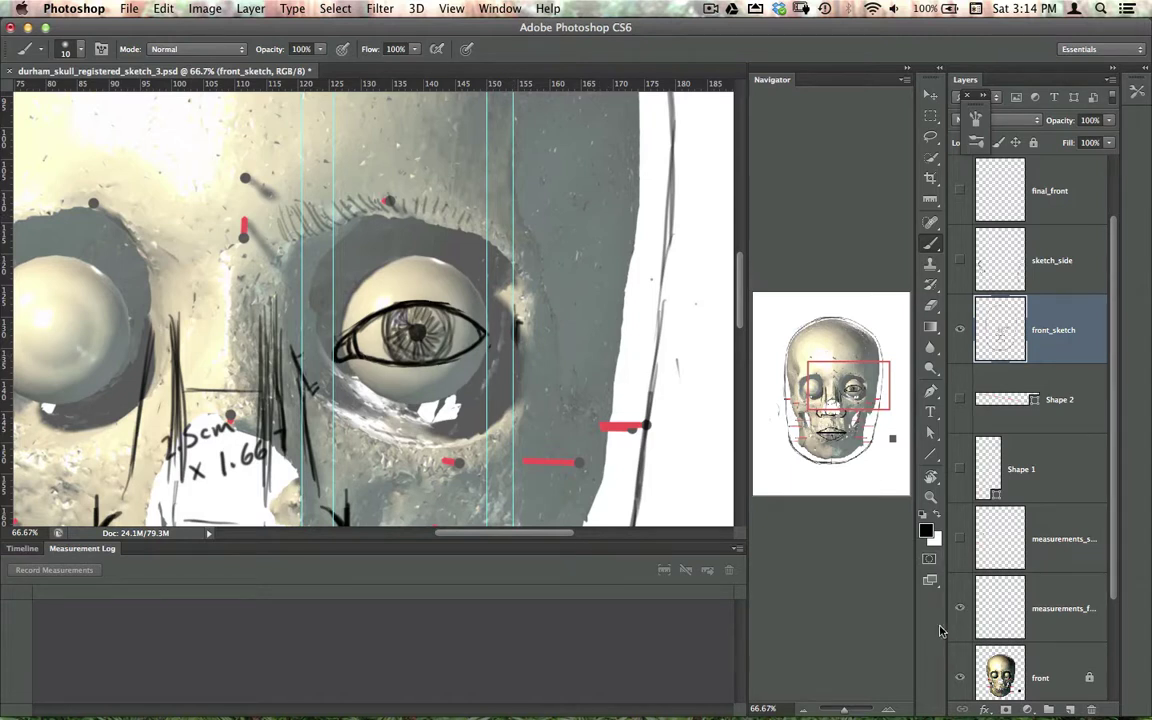
- Hide the front skull layer and the front_sketch layer so that only the front measurement marks show
left_click(959, 679)
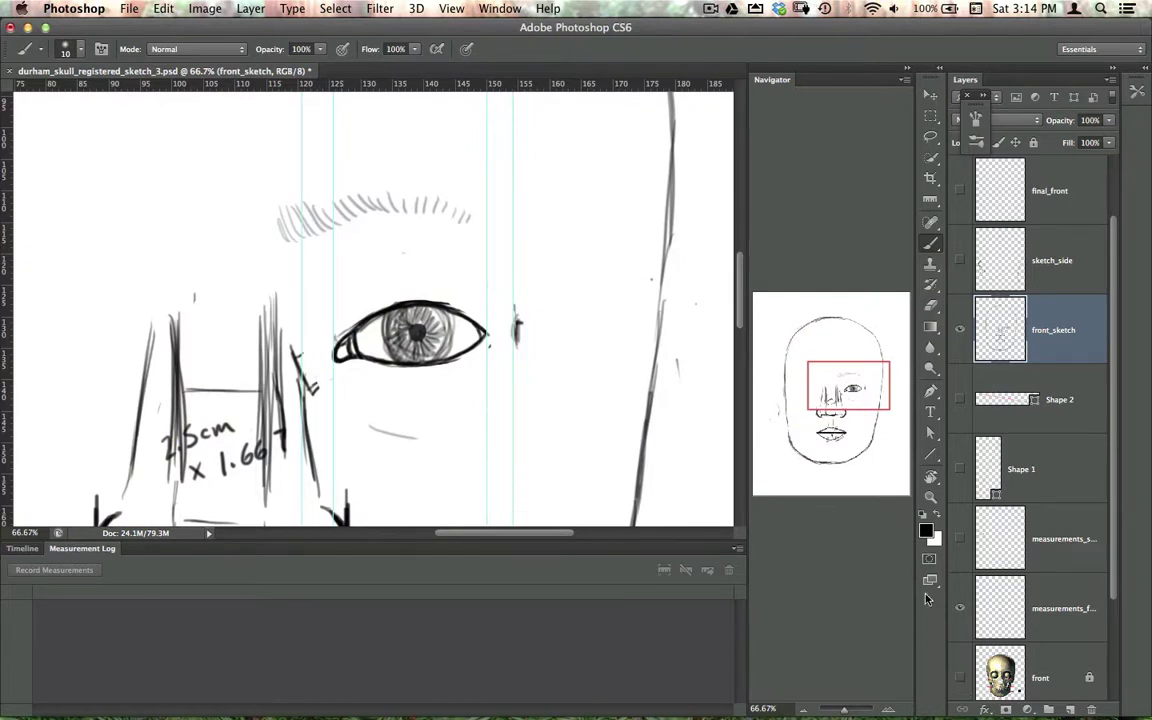
left_click(959, 331)
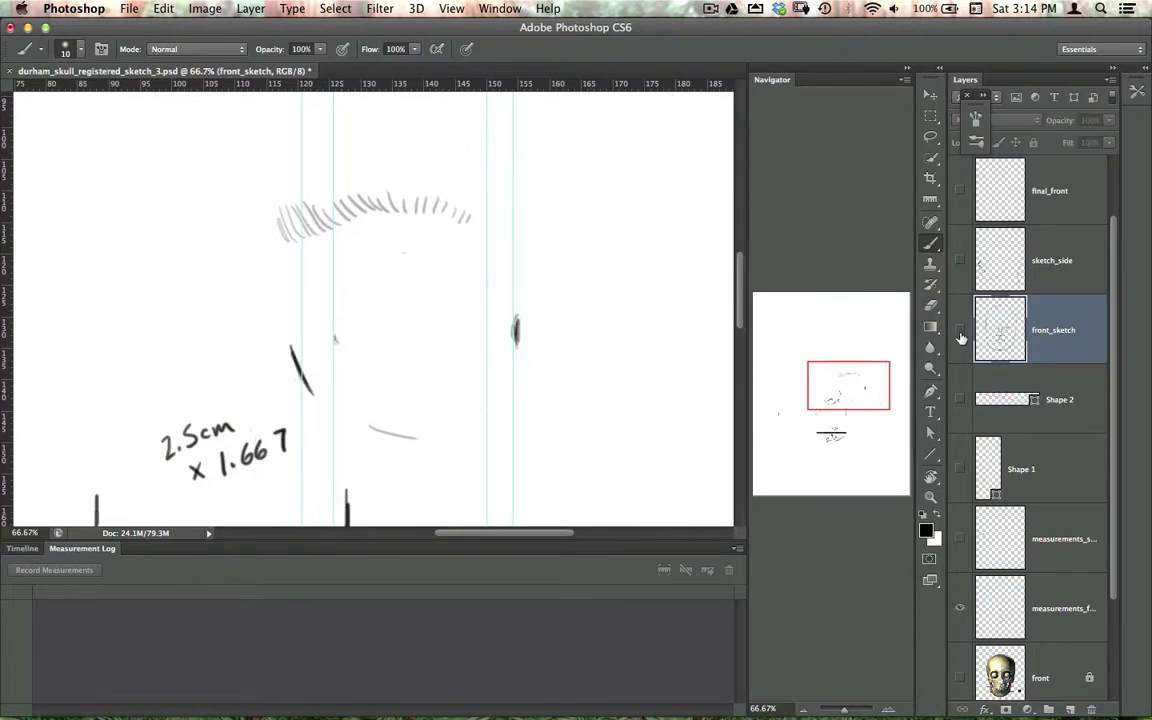
- Show the front_sketch and front skull layers again and darken the eyebrow hairs above the sketched eye with short strokes
left_click(959, 331)
left_click(960, 680)
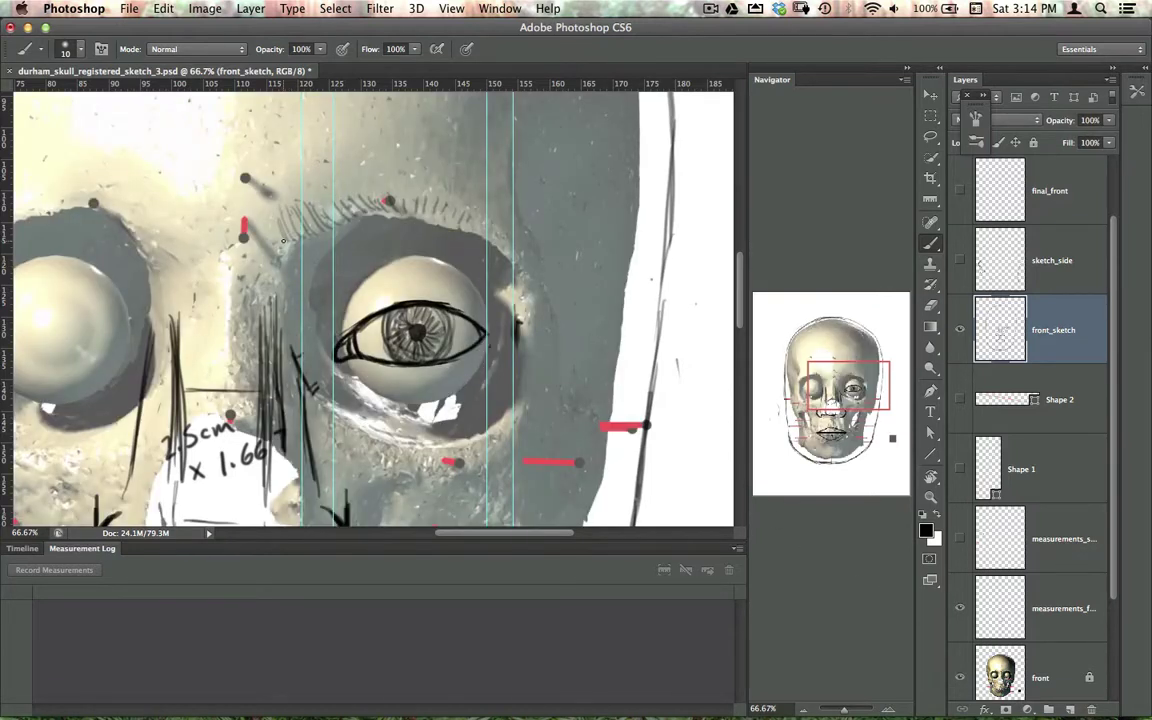
mouse_move(283, 241)
left_mouse_down()
mouse_move(298, 220)
mouse_move(303, 243)
mouse_move(290, 220)
mouse_move(312, 210)
mouse_move(357, 215)
mouse_move(427, 197)
left_mouse_up()
left_click_drag(439, 208, 435, 198)
left_click_drag(449, 210, 453, 200)
left_click_drag(467, 212, 472, 204)
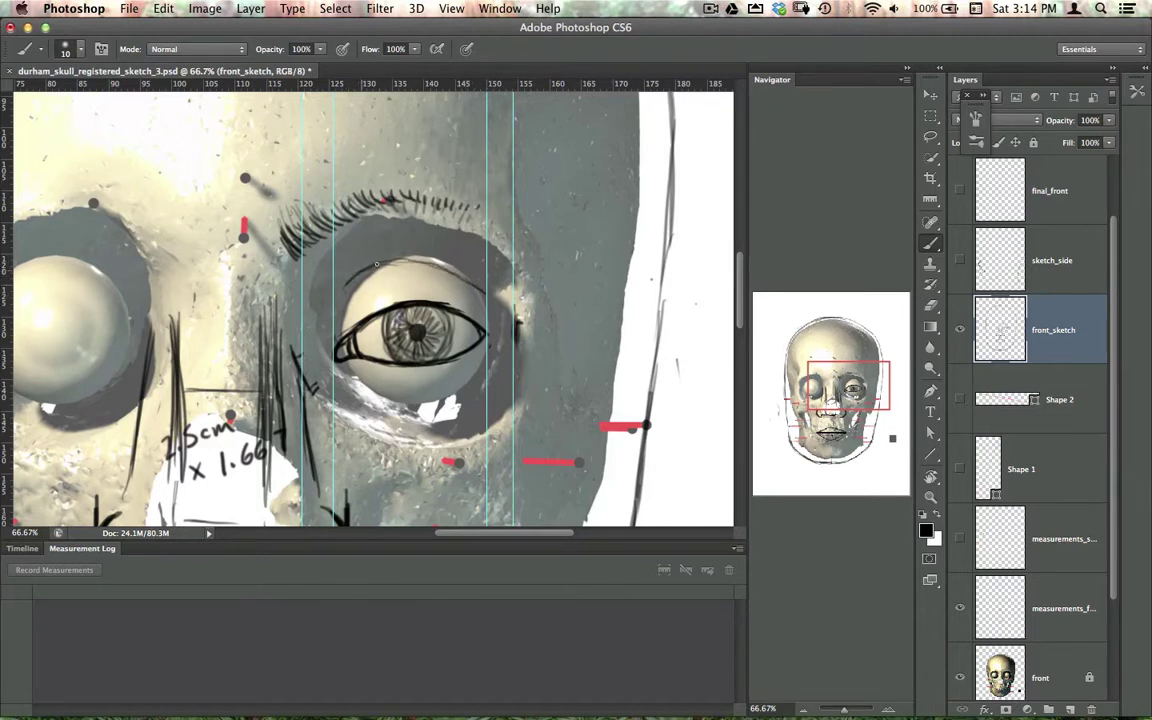
- Draw the upper eyelid crease as a bold arc above the eye, with short hatching at its inner end, and check it without the skull
left_click_drag(410, 261, 438, 295)
left_click_drag(375, 266, 448, 272)
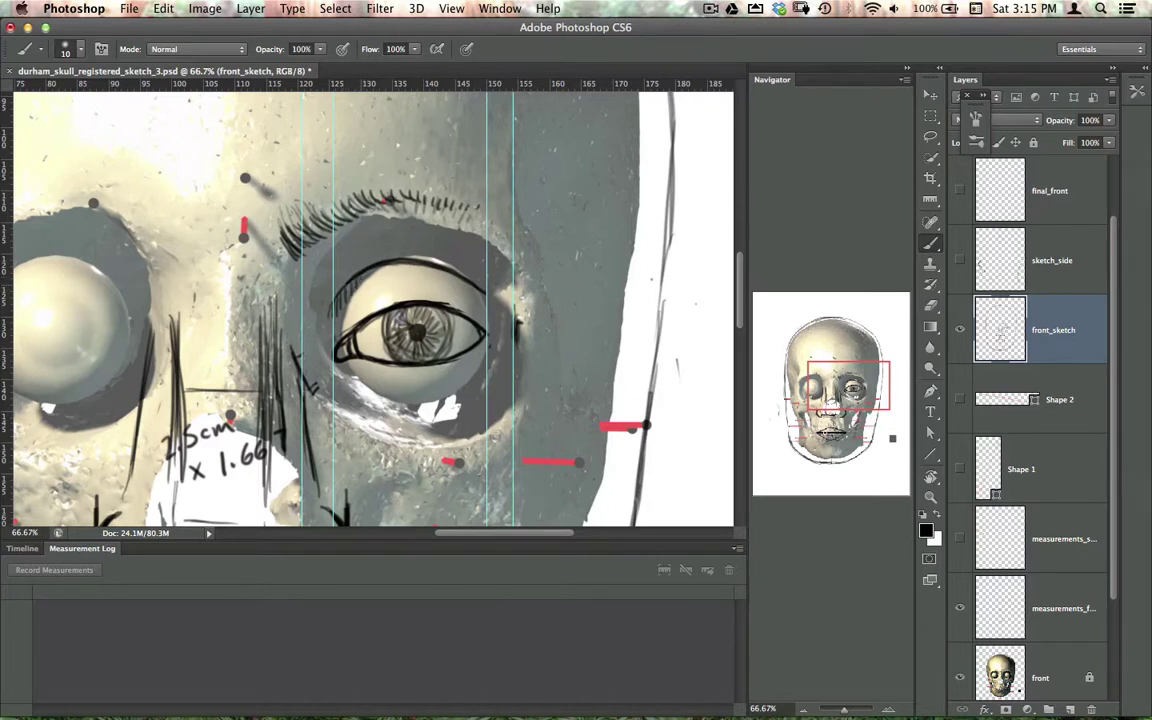
left_click(960, 677)
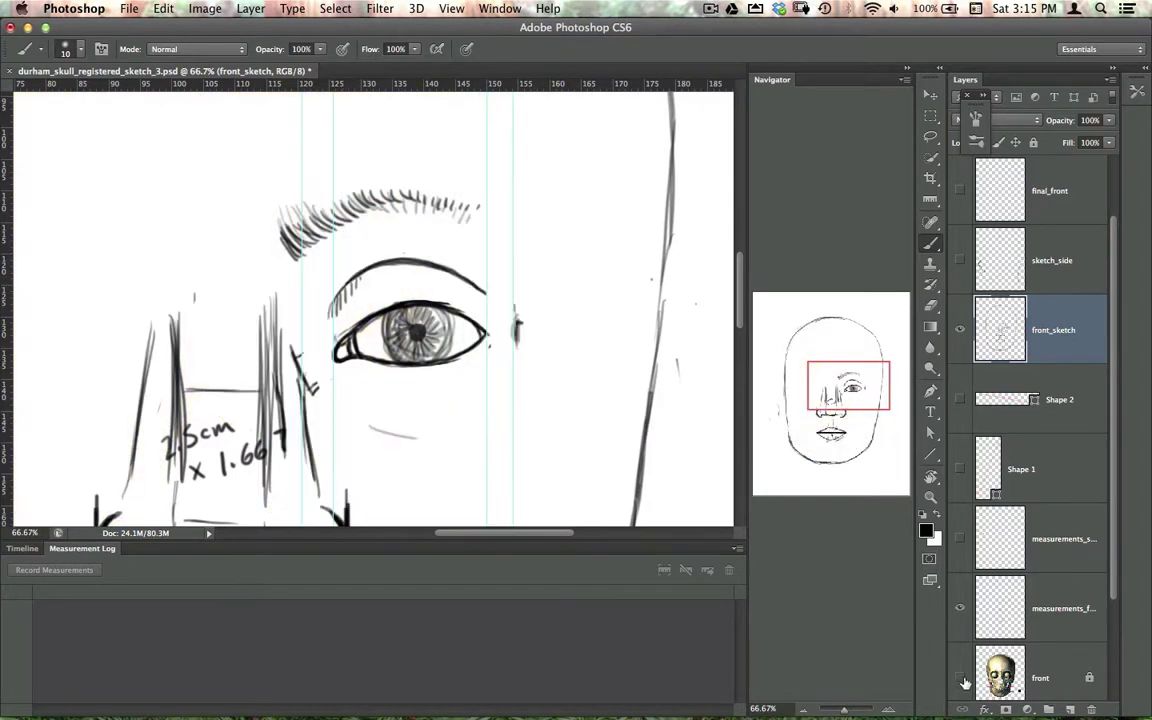
left_click(961, 678)
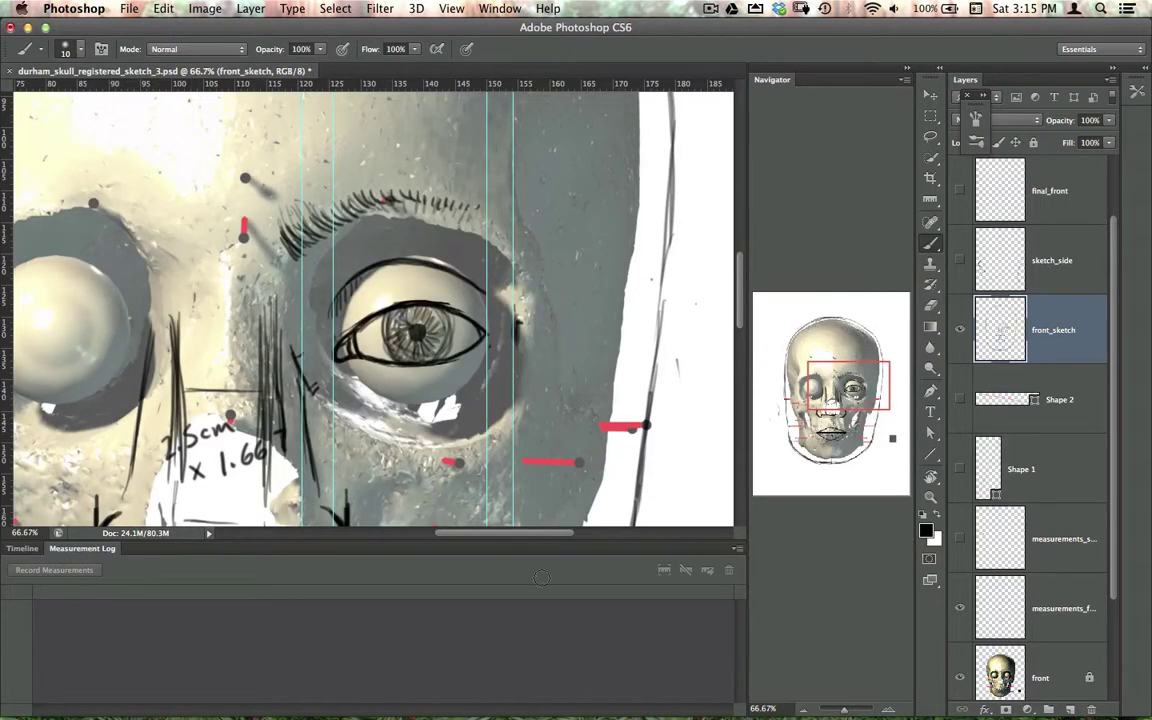
- Erase the medial wall mark beside the eye's inner corner on the front_sketch and measurements_front layers
left_click(1024, 600)
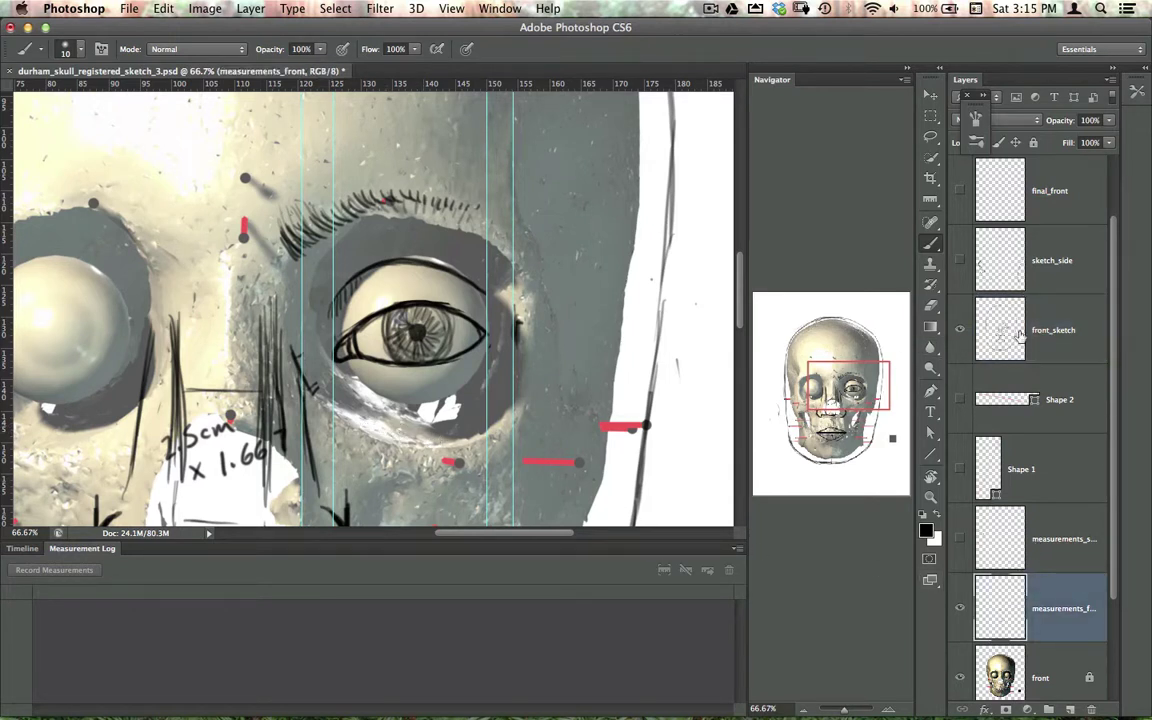
left_click(1020, 335)
mouse_move(795, 706)
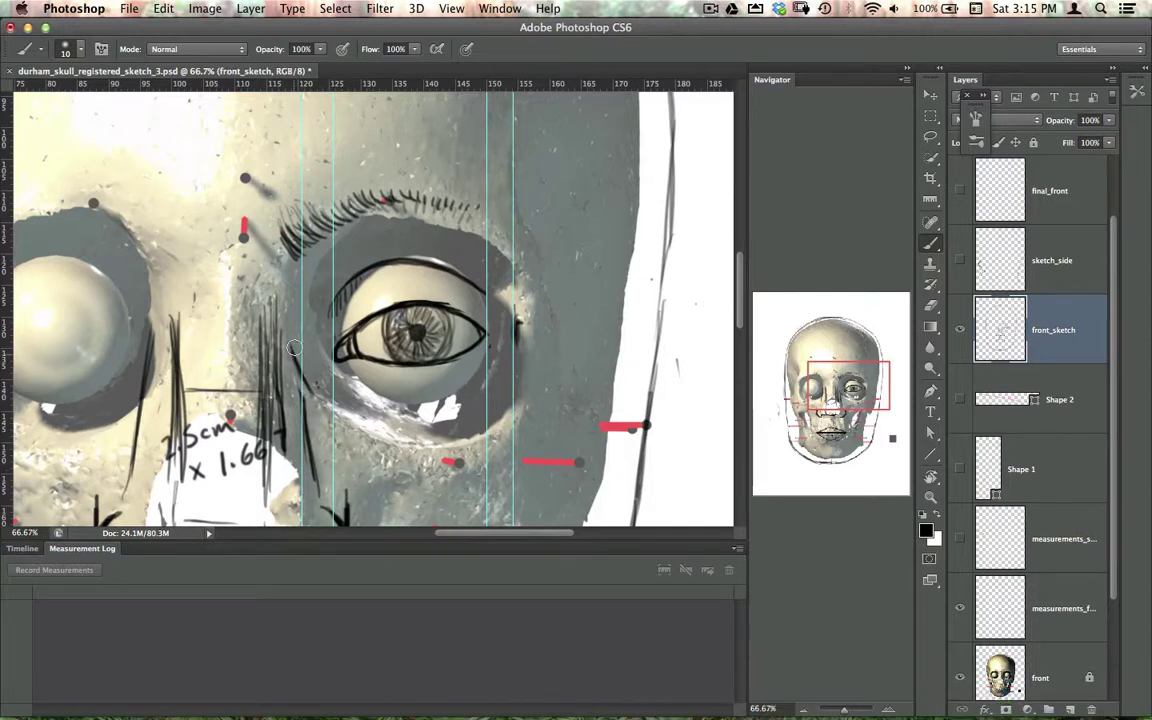
left_click(1049, 607)
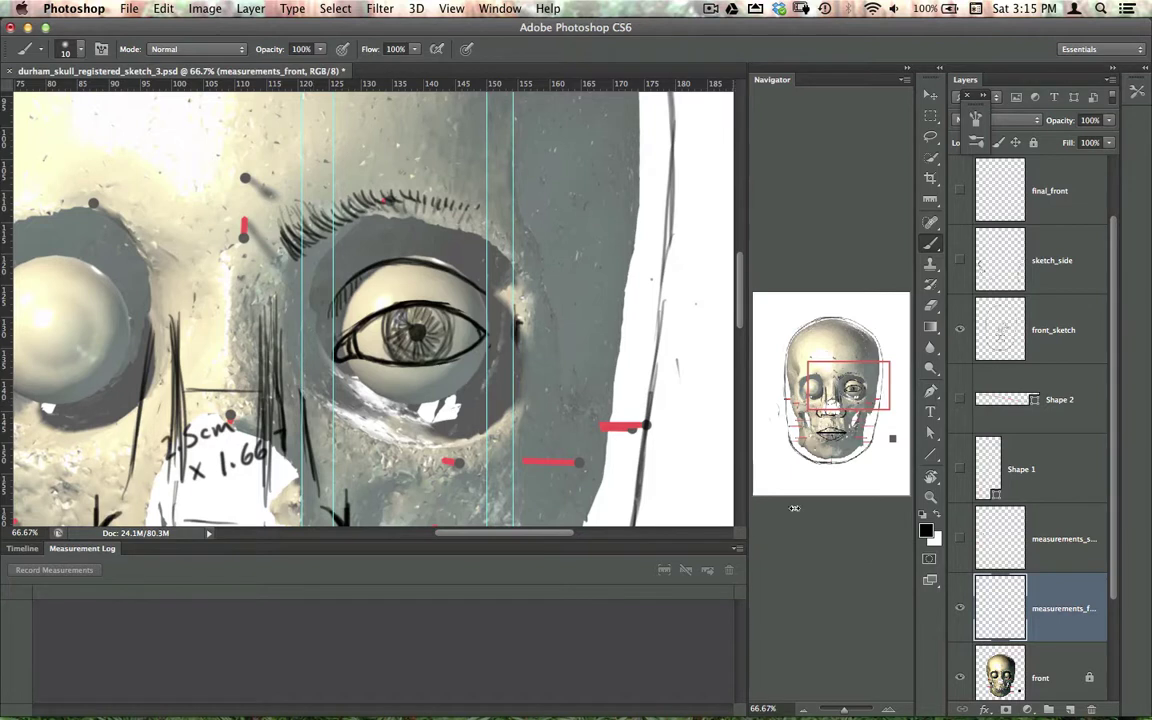
left_click(1055, 350)
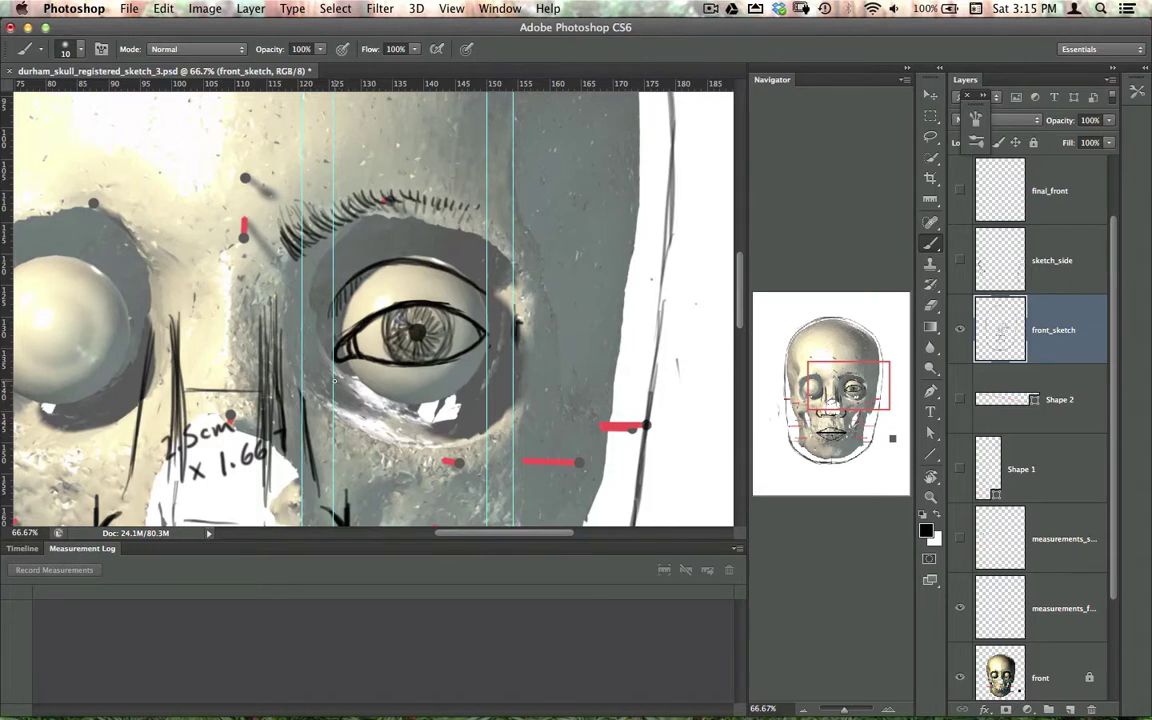
- Try to sketch a curved line along the lower orbital rim beneath the eye, and undo it
mouse_move(335, 380)
left_mouse_down()
mouse_move(391, 451)
mouse_move(365, 434)
mouse_move(413, 457)
mouse_move(395, 451)
mouse_move(463, 453)
mouse_move(447, 461)
mouse_move(487, 446)
mouse_move(510, 419)
mouse_move(495, 445)
mouse_move(515, 411)
left_mouse_up()
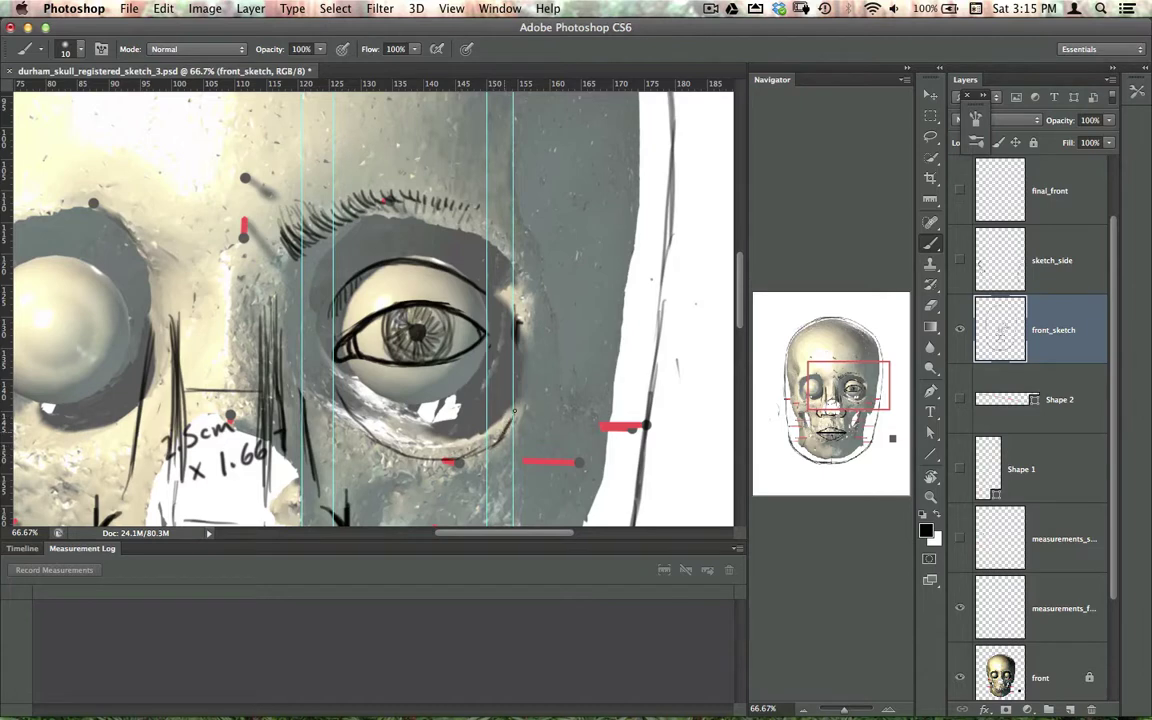
left_click(960, 678)
left_click(960, 678)
key("super+z")
key("super+alt+z")
key("super+alt+z")
key("super+alt+z")
key("super+alt+z")
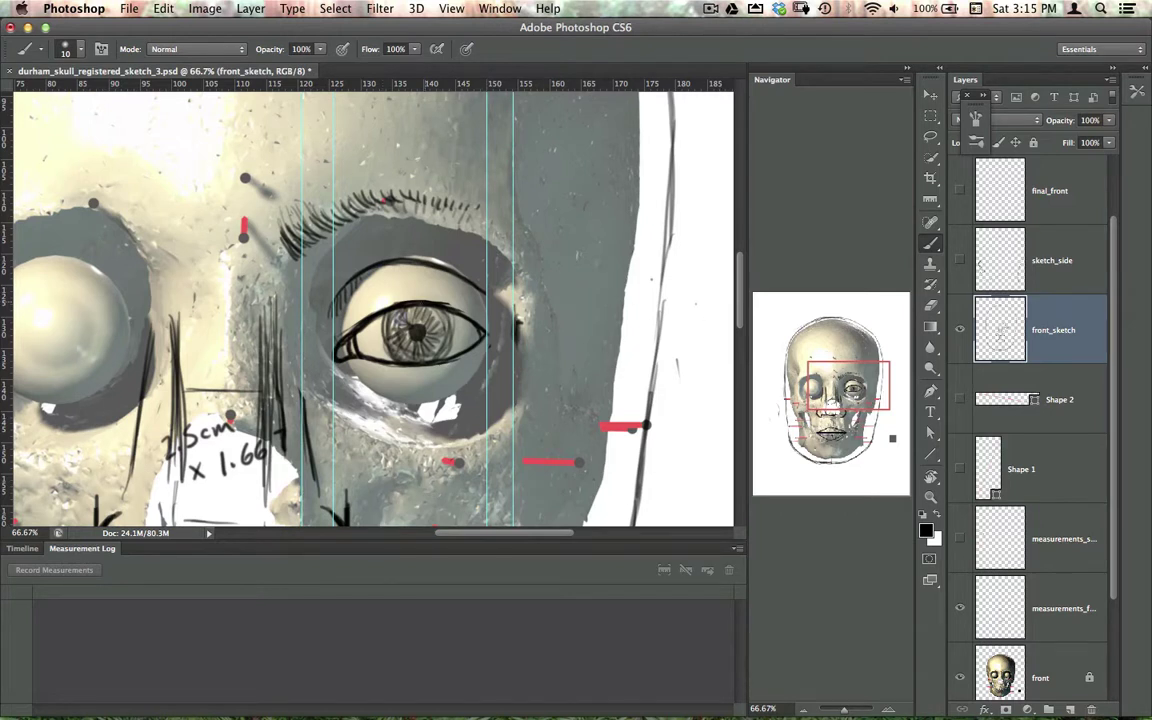
- Mark the lateral wall of the other orbit and draw an iris circle with a filled pupil on its eyeball
left_click_drag(237, 364, 367, 360)
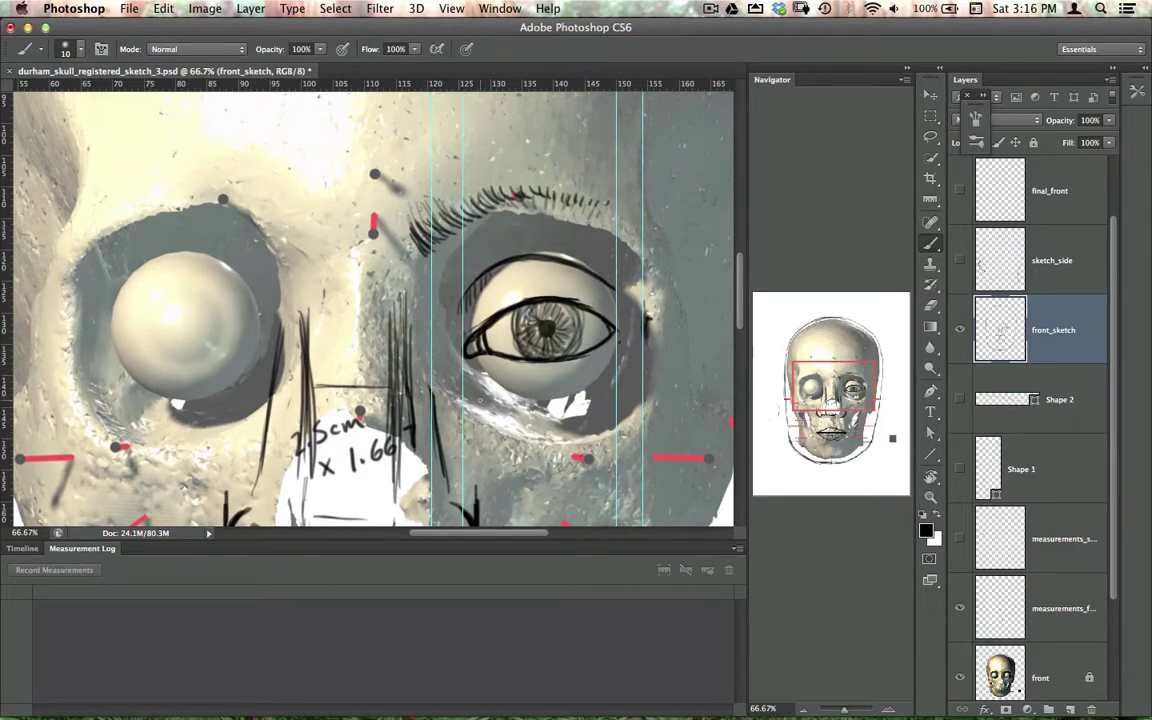
mouse_move(502, 429)
left_mouse_down()
mouse_move(489, 242)
mouse_move(548, 365)
left_mouse_up()
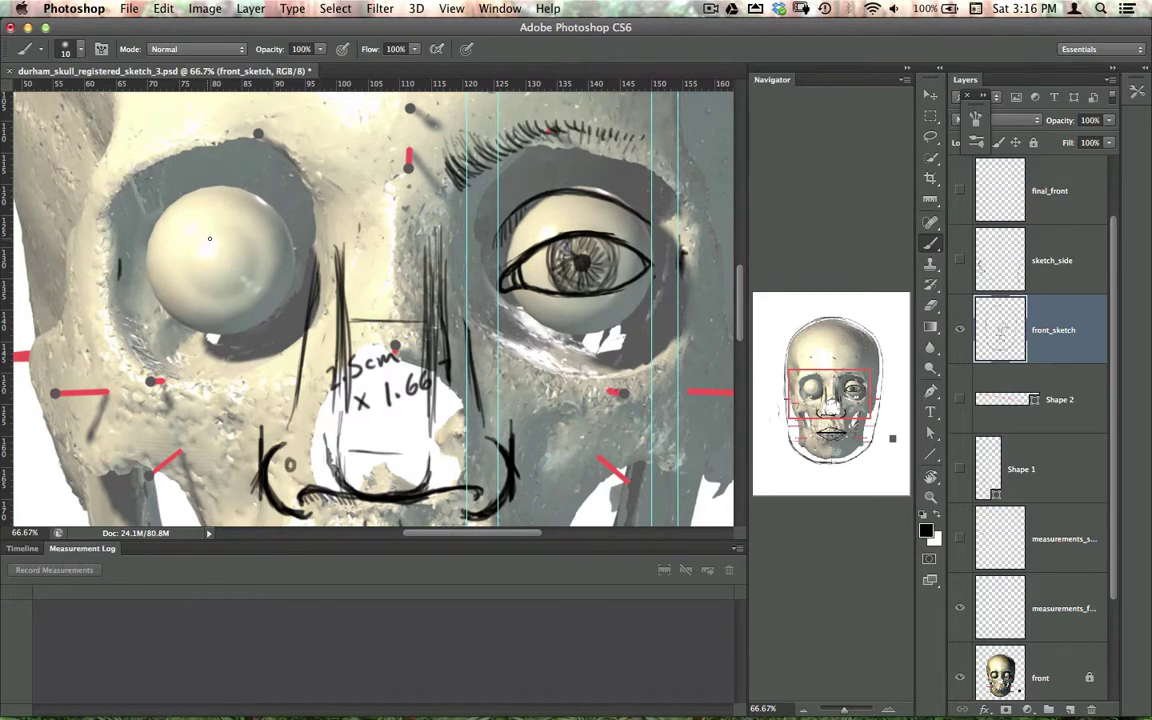
mouse_move(216, 228)
left_mouse_down()
mouse_move(187, 248)
mouse_move(190, 276)
mouse_move(222, 295)
left_mouse_up()
mouse_move(232, 230)
left_mouse_down()
mouse_move(189, 246)
mouse_move(188, 270)
mouse_move(208, 292)
mouse_move(251, 280)
mouse_move(242, 236)
mouse_move(202, 234)
mouse_move(218, 262)
left_mouse_up()
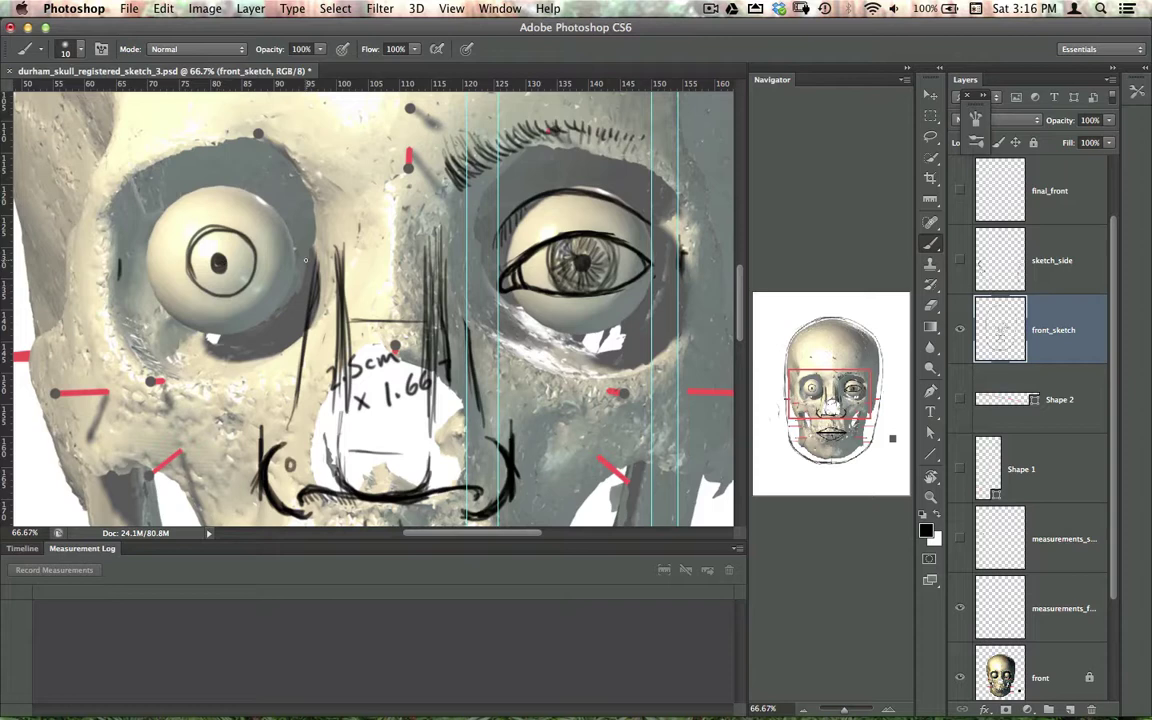
- Place four vertical guides over the second eye, two on its lateral side and two on its medial side
left_click_drag(8, 306, 122, 330)
left_click_drag(4, 360, 150, 350)
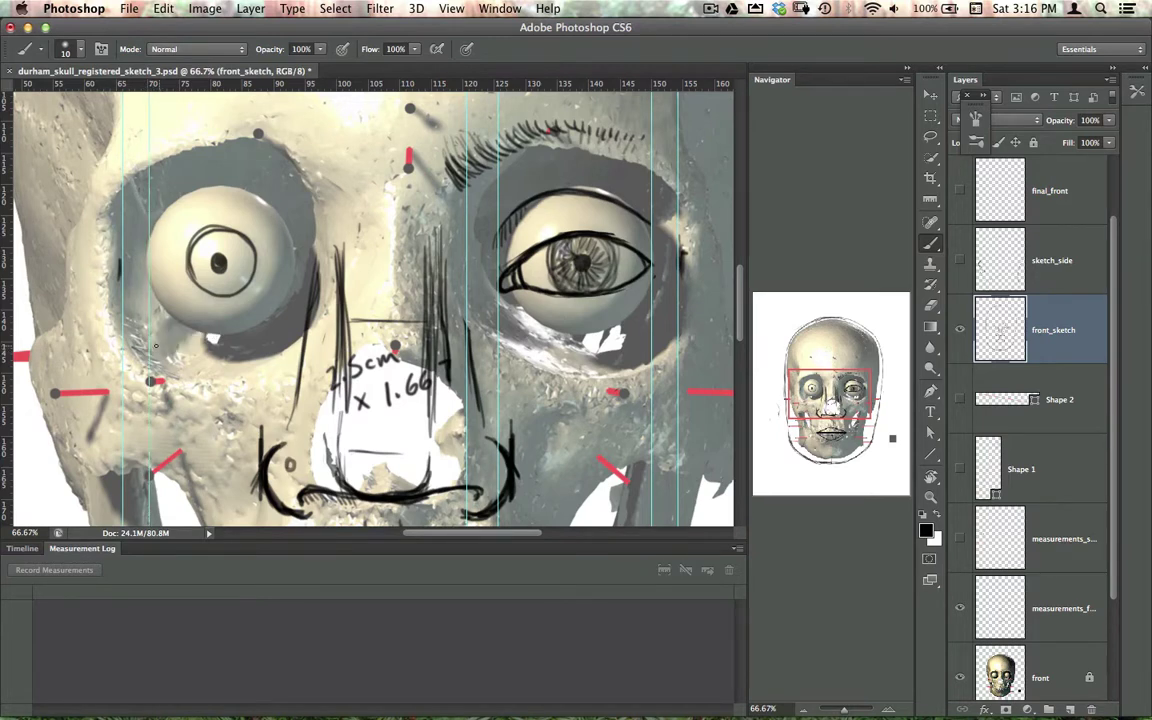
left_click_drag(12, 342, 315, 365)
left_click_drag(14, 352, 277, 349)
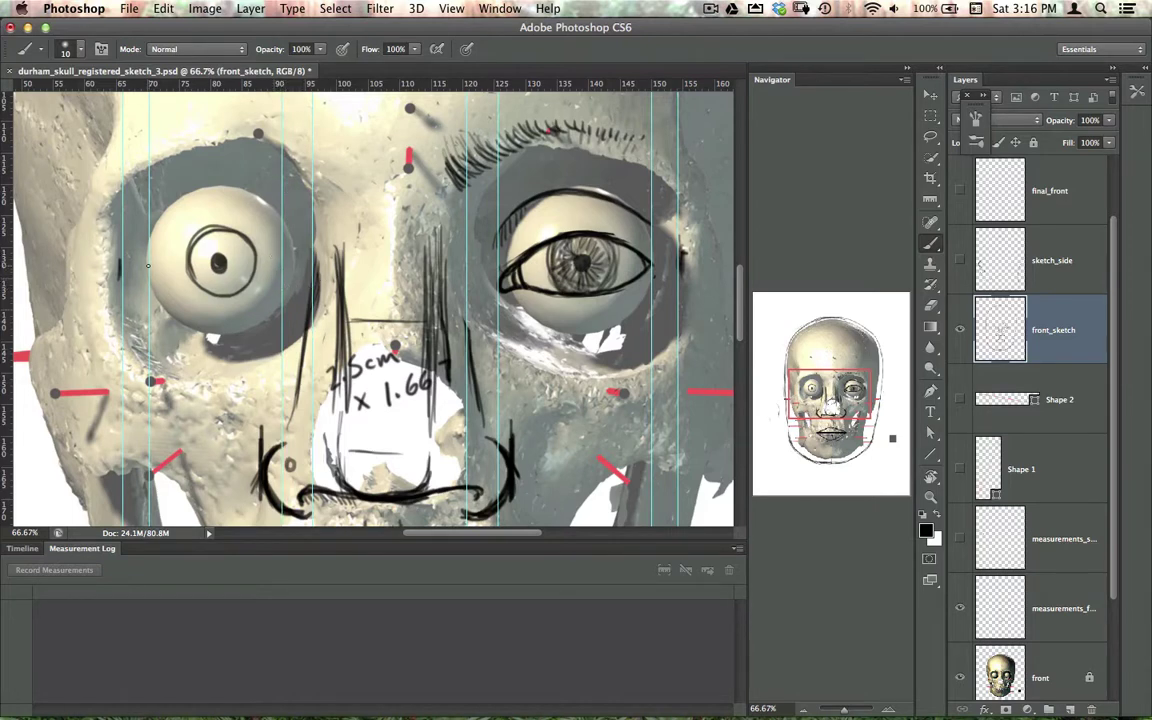
- Sketch the second eye's upper and lower lid lines between the orbital walls and outline its inner corner
mouse_move(122, 260)
left_mouse_down()
mouse_move(206, 231)
mouse_move(187, 237)
left_mouse_up()
mouse_move(128, 263)
left_mouse_down()
mouse_move(235, 232)
mouse_move(300, 265)
left_mouse_up()
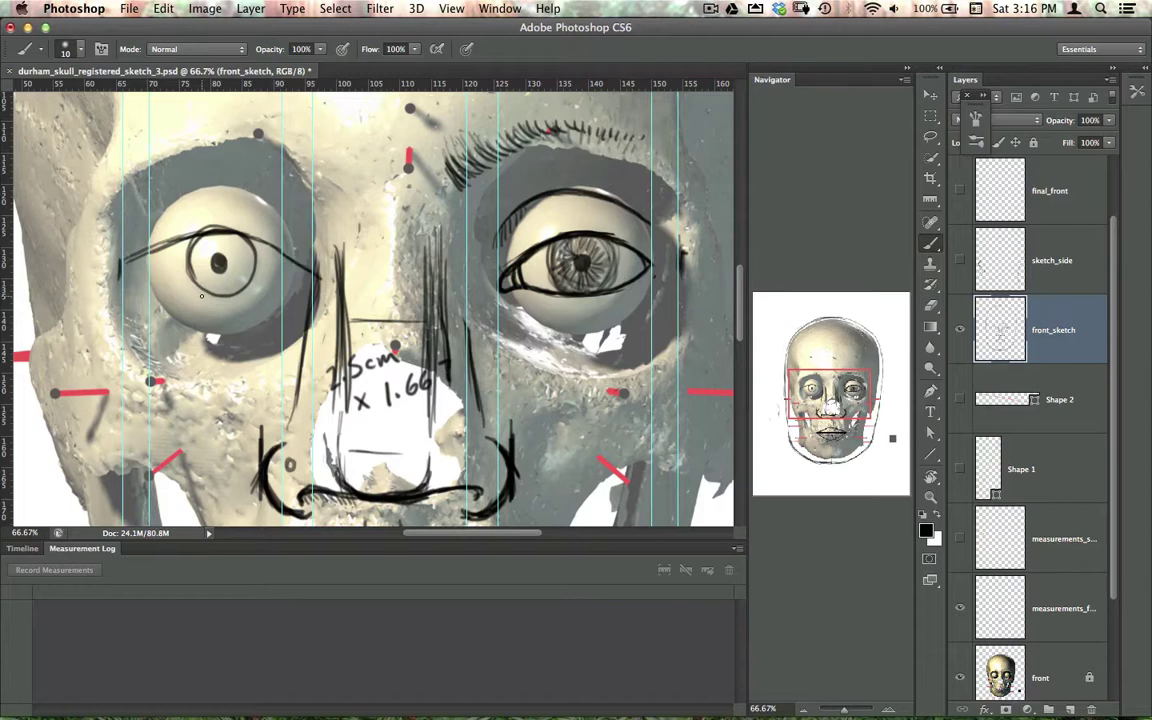
mouse_move(118, 280)
left_mouse_down()
mouse_move(266, 298)
mouse_move(307, 289)
left_mouse_up()
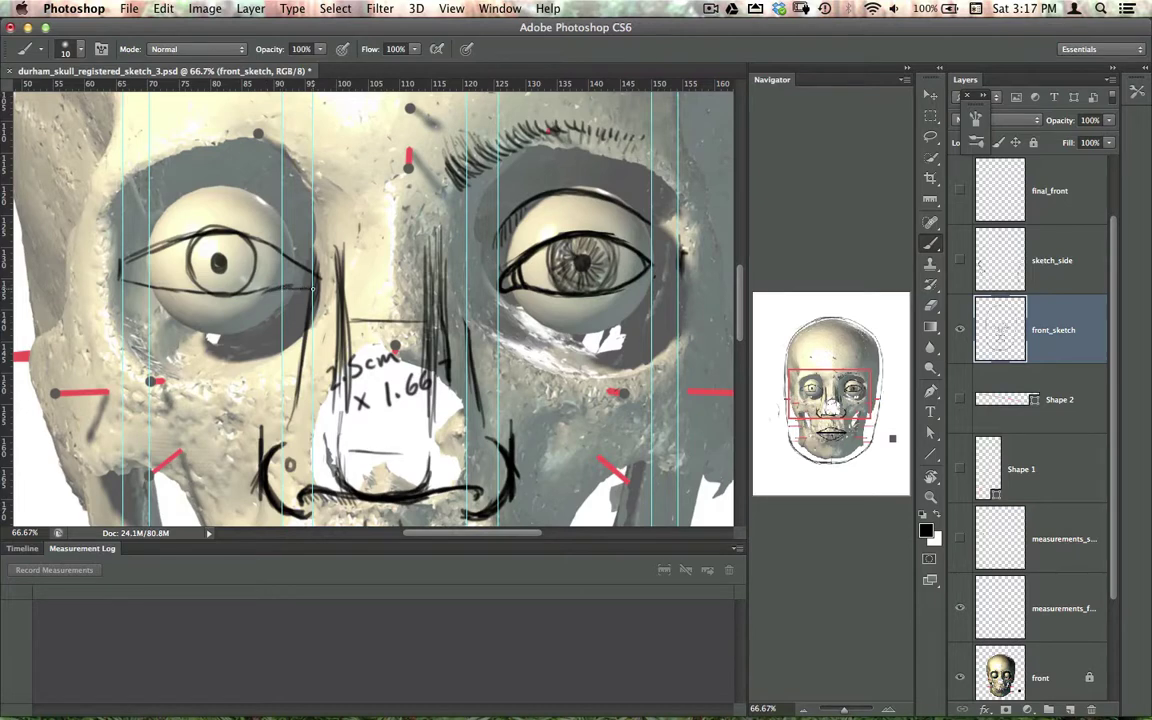
left_click_drag(269, 250, 279, 264)
left_click_drag(290, 268, 285, 284)
- Move the second eye's inner canthus guide slightly toward the nose and hide all guides
double_click(8, 288)
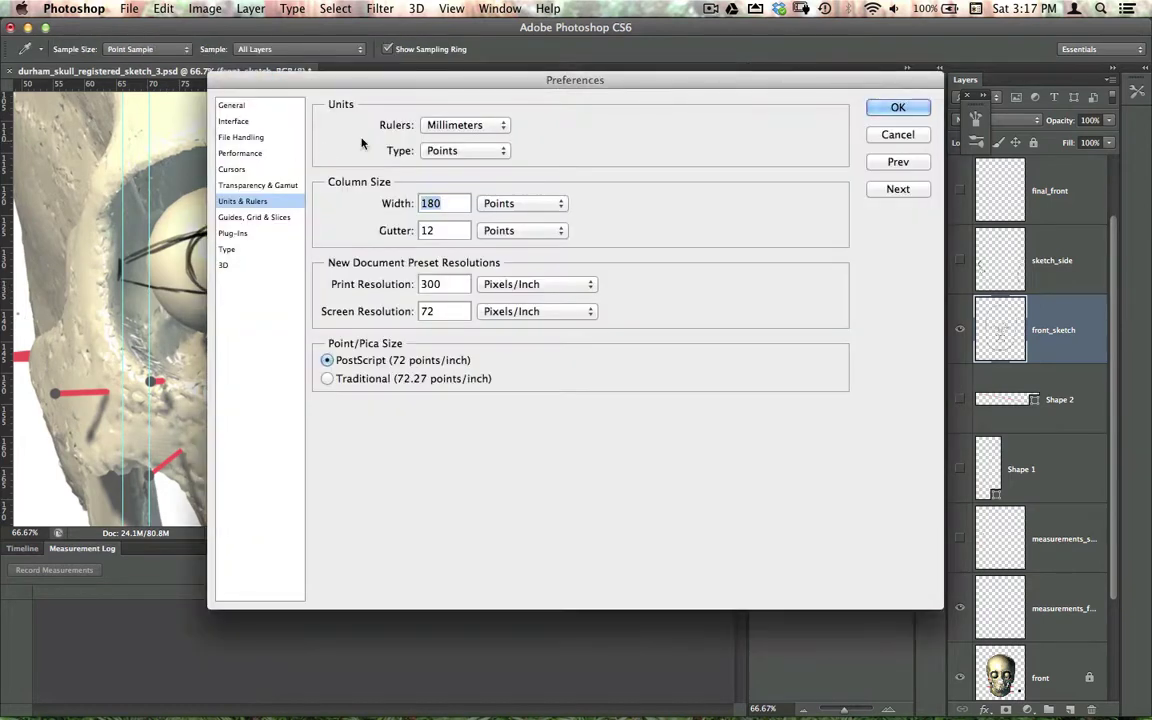
left_click(896, 108)
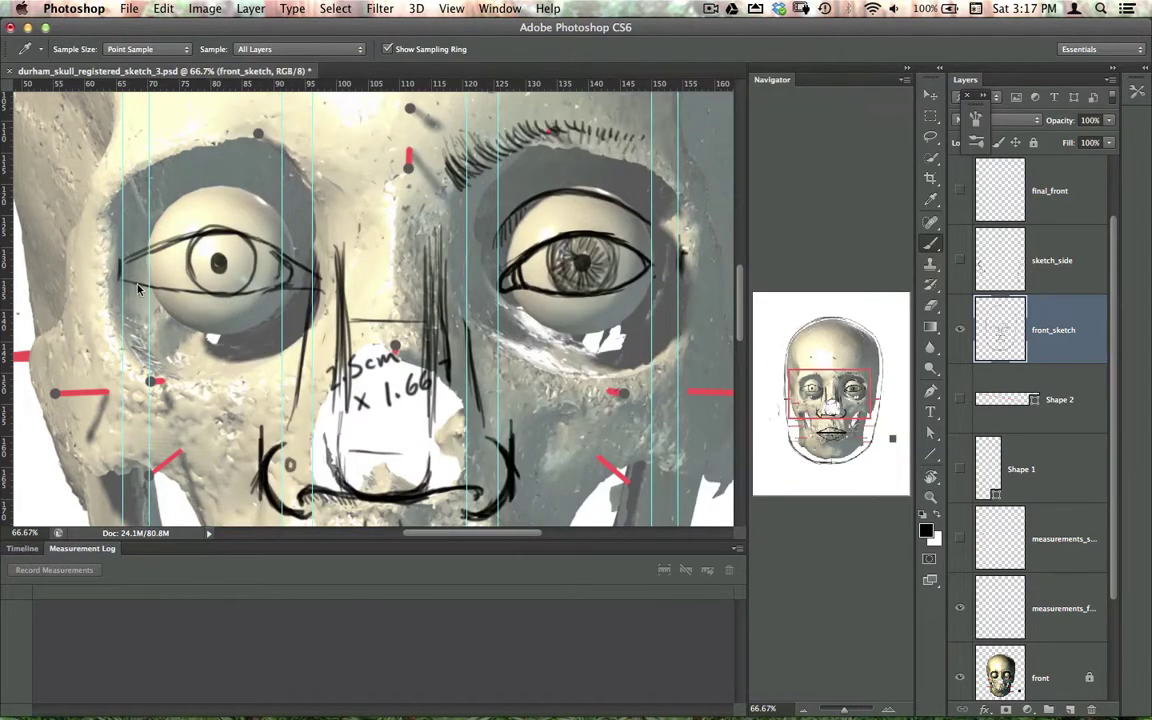
key("b")
key("v")
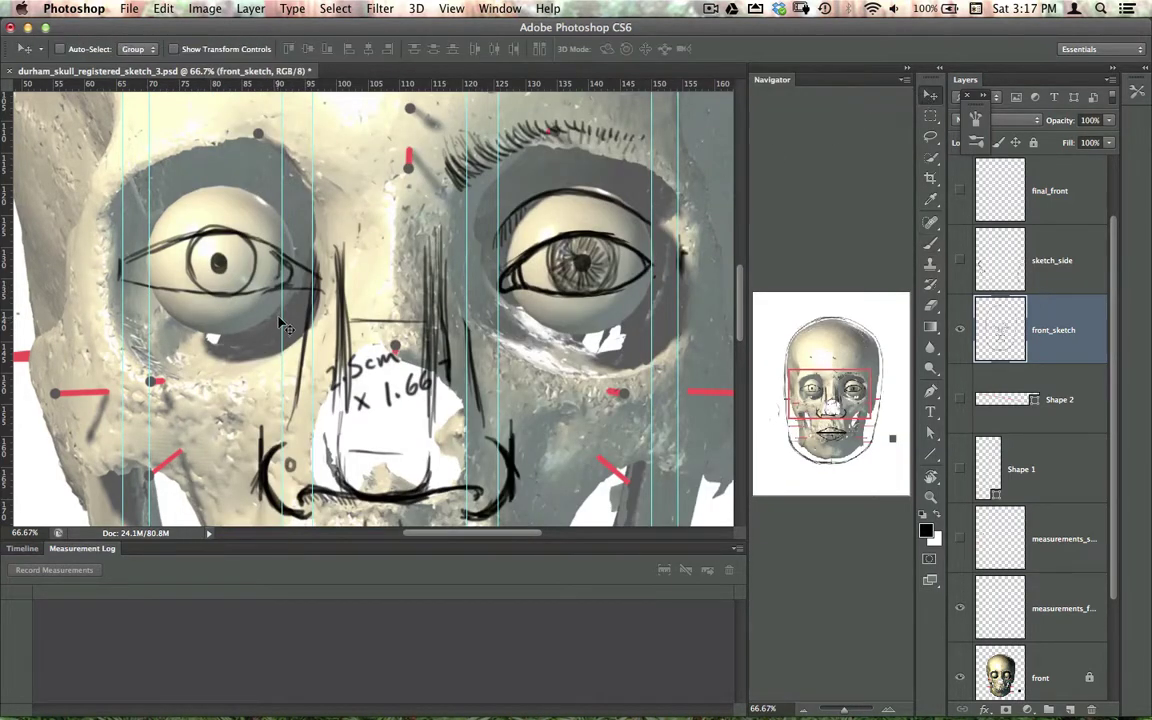
left_click_drag(281, 318, 255, 292)
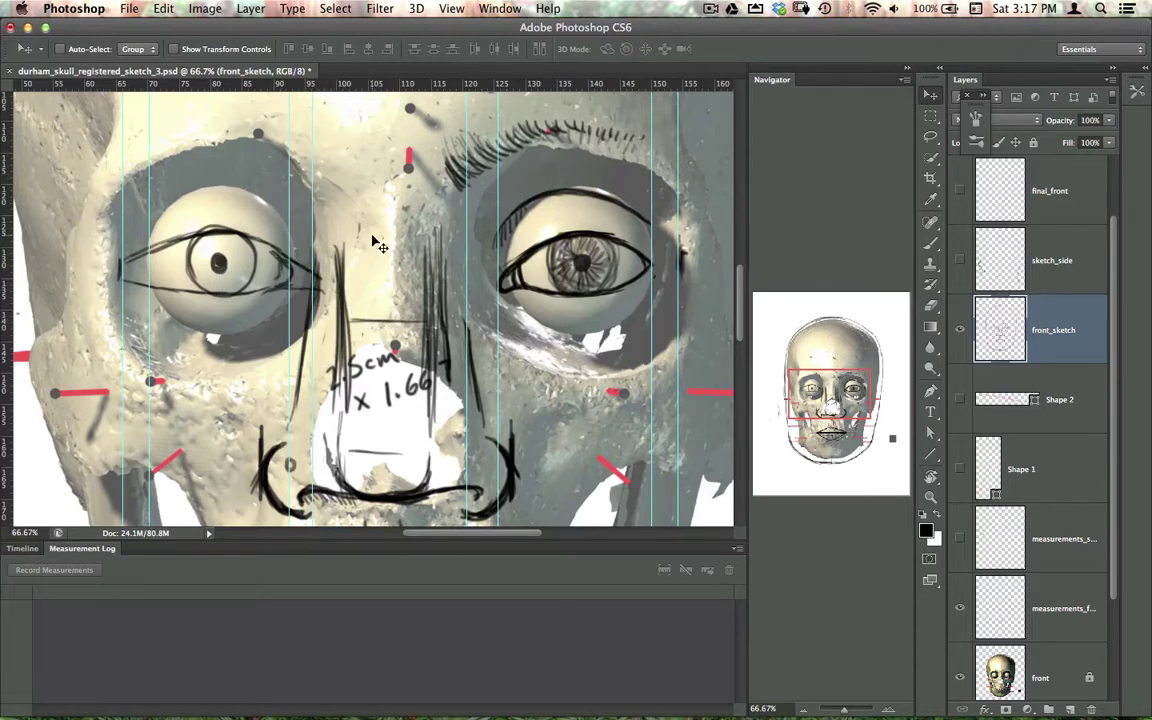
key("super+semicolon")
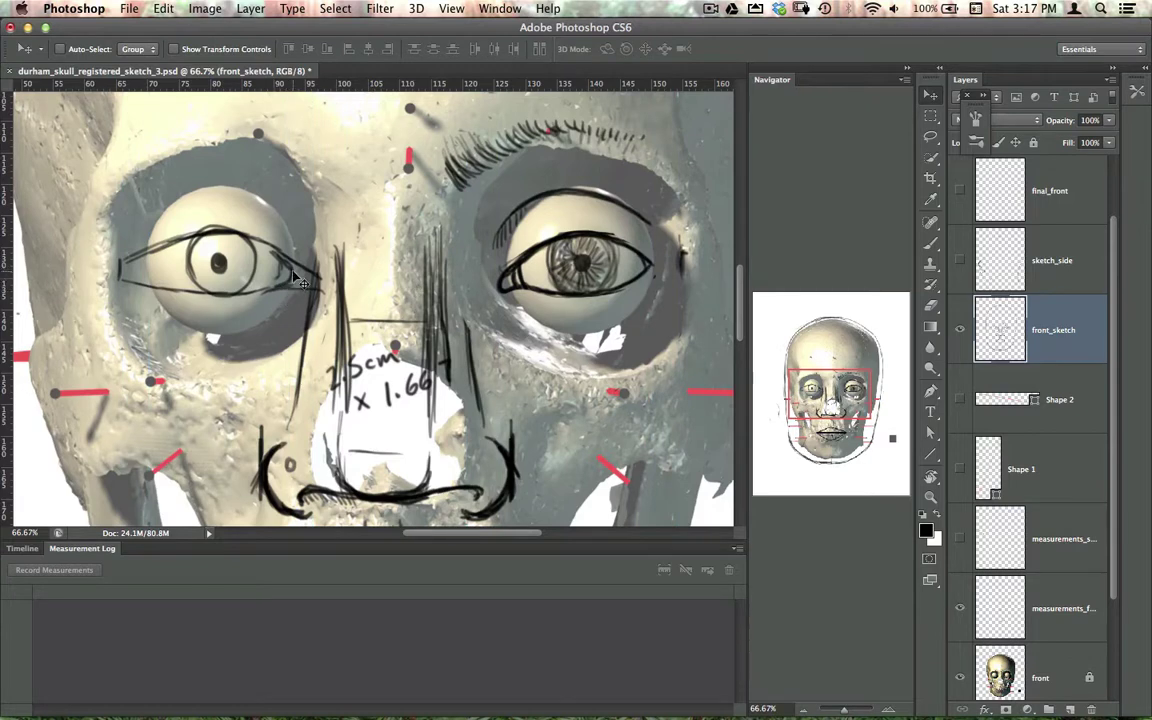
- Redraw the second eye's lid outlines more boldly between the canthi and clear the stray lid lines beyond both corners
key("b")
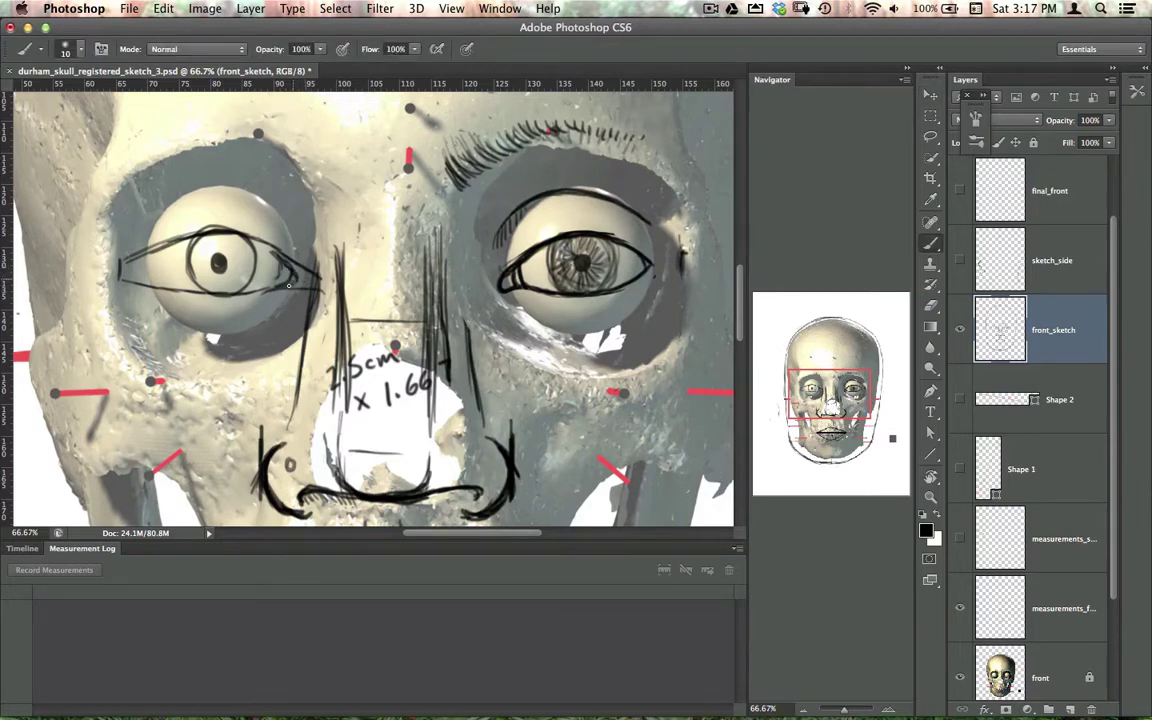
mouse_move(289, 285)
left_mouse_down()
mouse_move(292, 267)
mouse_move(223, 237)
mouse_move(192, 237)
mouse_move(150, 260)
left_mouse_up()
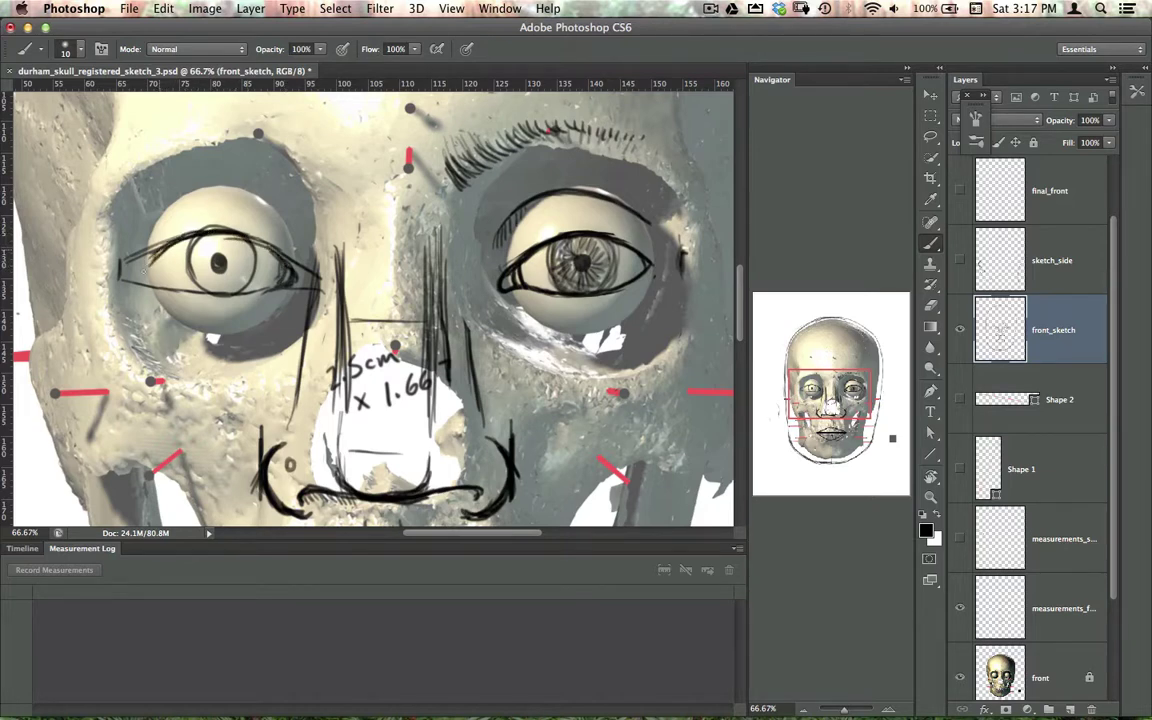
left_click_drag(146, 268, 256, 283)
mouse_move(204, 212)
left_mouse_down()
mouse_move(160, 221)
mouse_move(137, 242)
left_mouse_up()
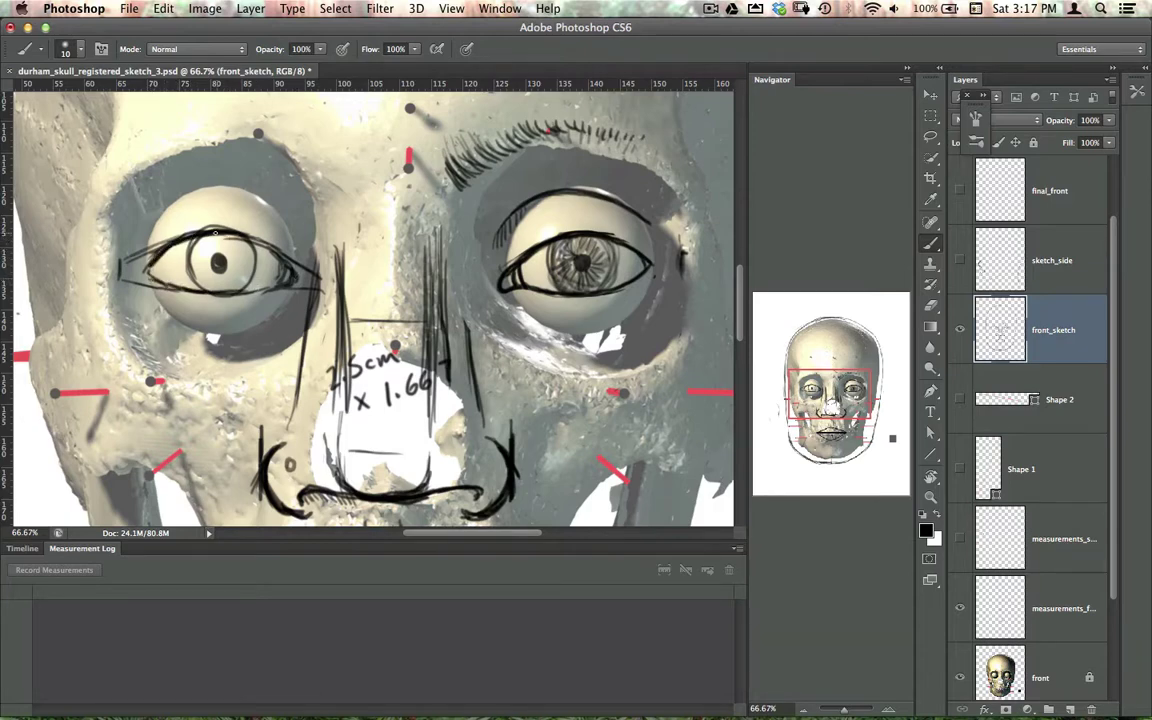
left_click_drag(209, 203, 181, 210)
mouse_move(287, 288)
left_mouse_down()
mouse_move(300, 274)
mouse_move(281, 281)
left_mouse_up()
mouse_move(121, 243)
left_mouse_down()
mouse_move(136, 278)
mouse_move(128, 250)
mouse_move(140, 220)
mouse_move(212, 228)
mouse_move(239, 207)
mouse_move(278, 224)
mouse_move(270, 232)
mouse_move(292, 253)
mouse_move(250, 268)
left_mouse_up()
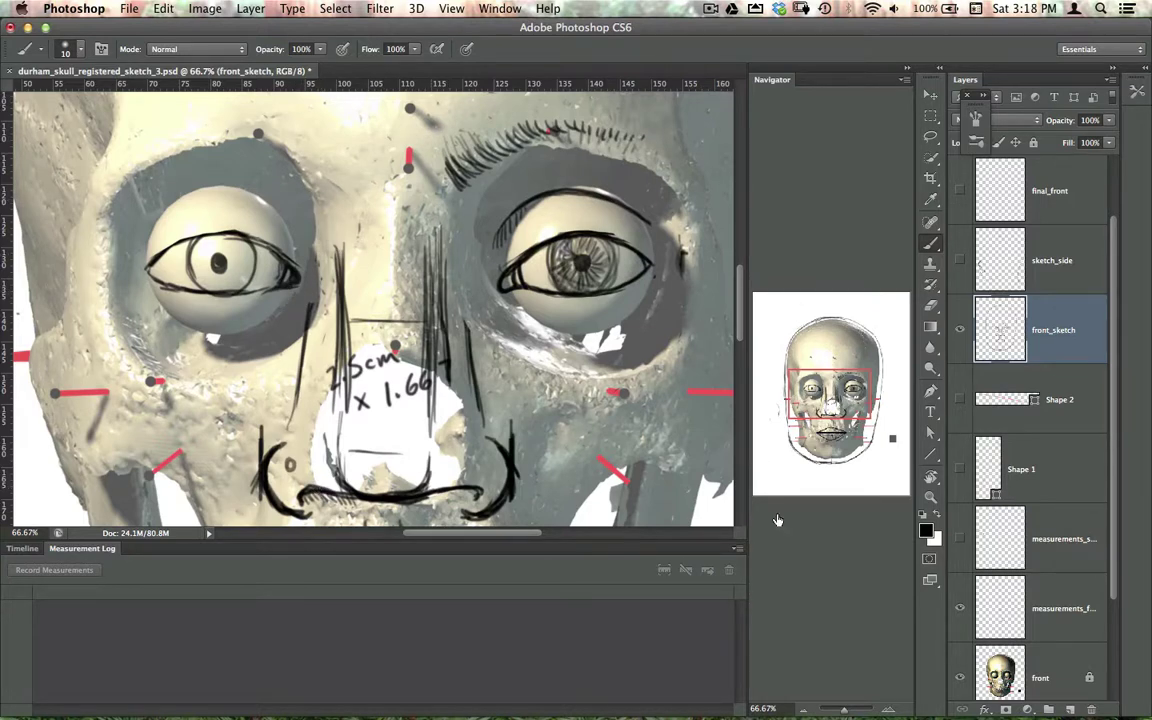
- Show the side measurements layer and the side skull layer alongside the whole front view
left_click(804, 710)
left_click(804, 710)
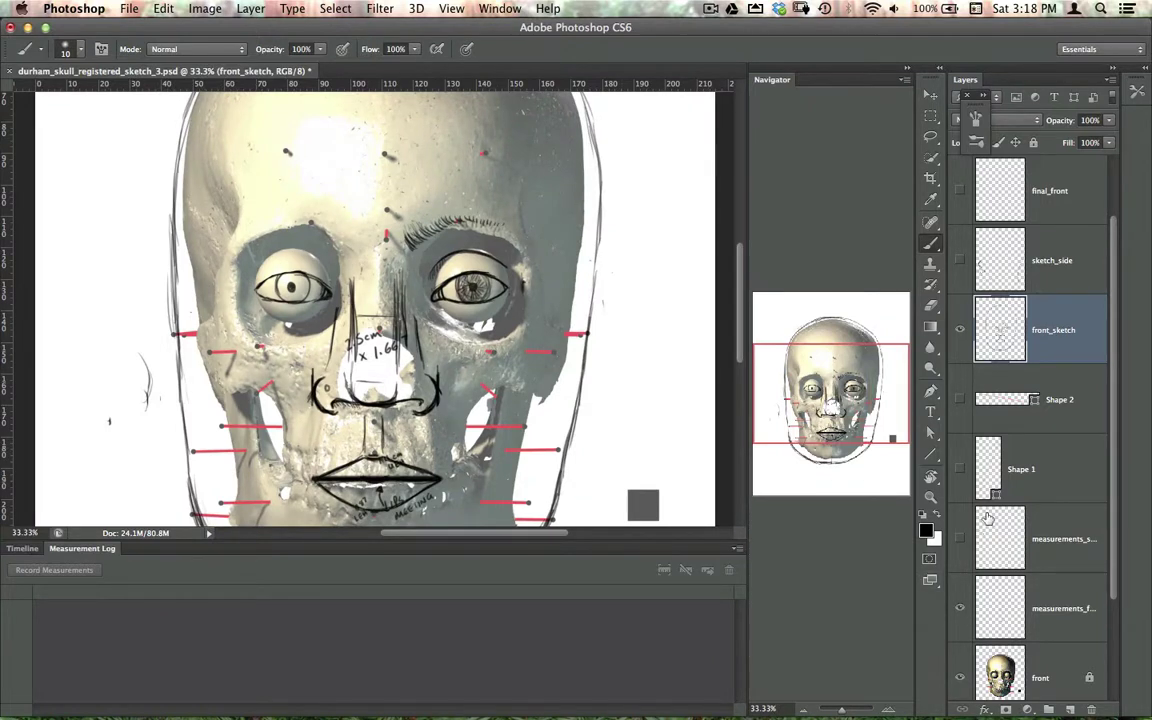
left_click(960, 261)
left_click(960, 261)
left_click(960, 538)
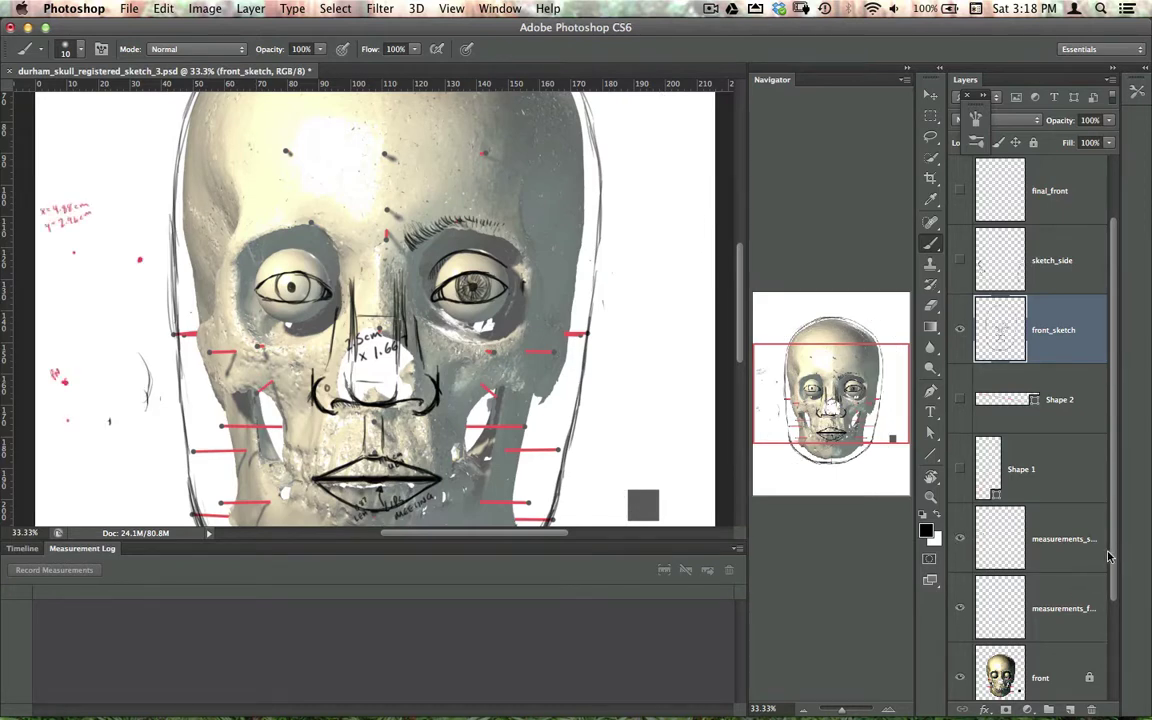
scroll(1000, 500, "down", 2)
left_click(959, 608)
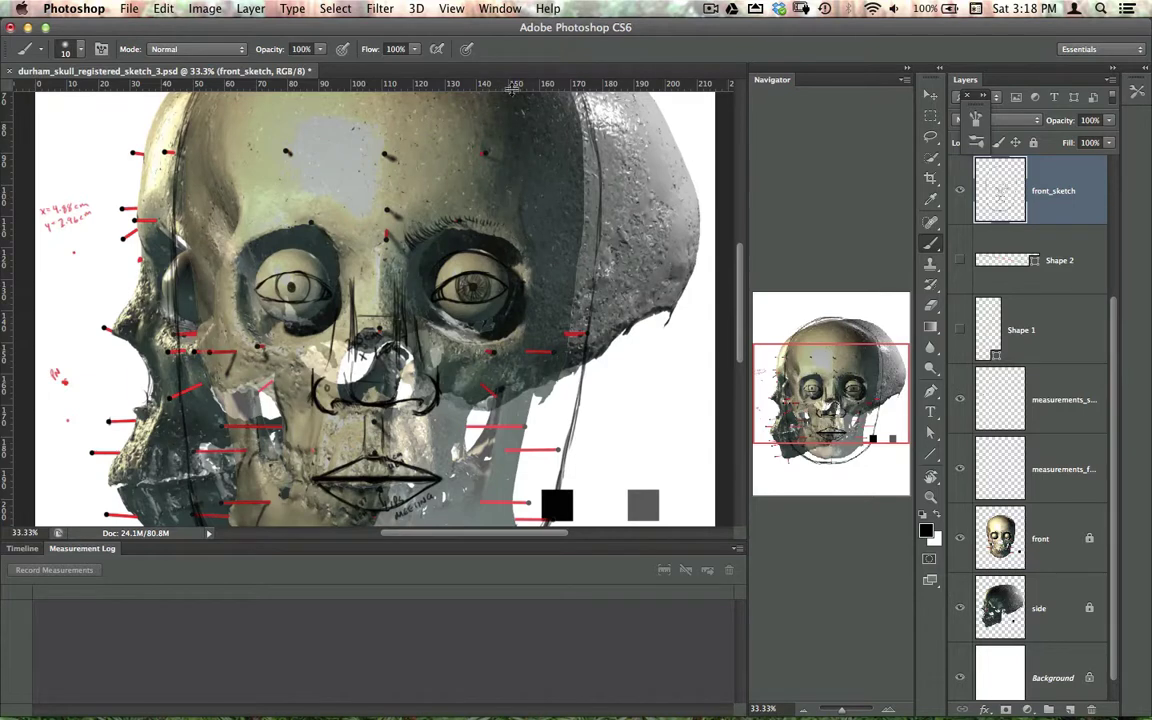
- Place horizontal guides along the upper and lower eyelid lines across both skull views, and hide the front_sketch layer
left_click_drag(511, 88, 527, 271)
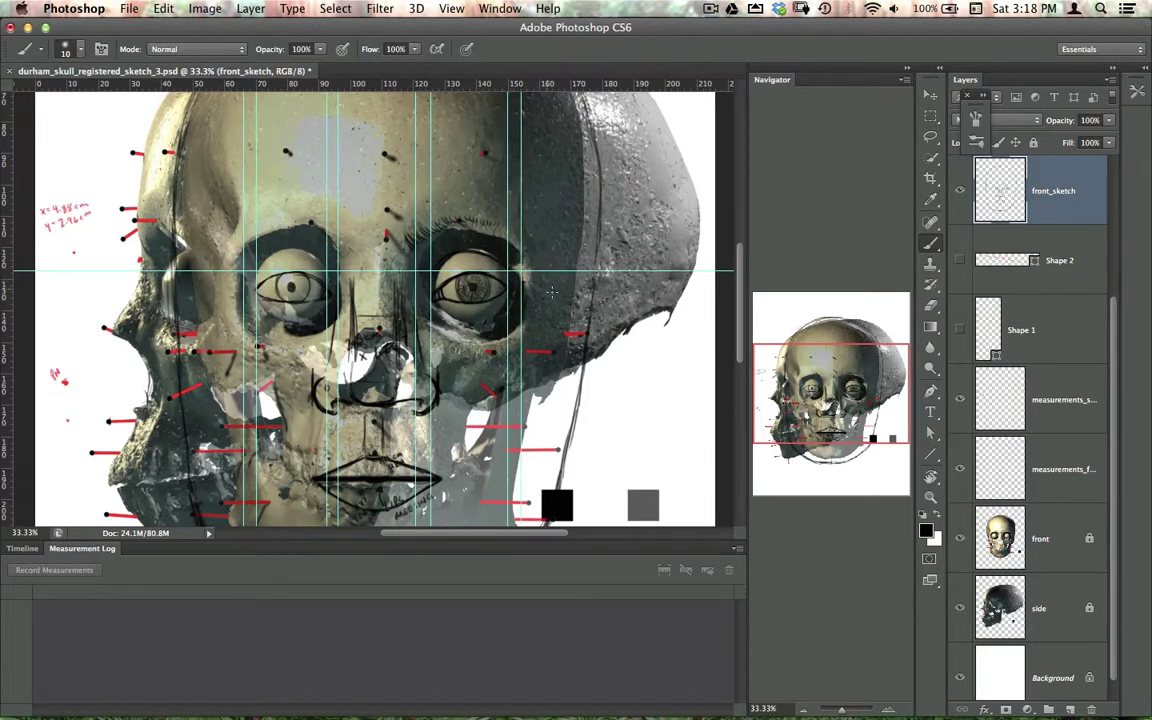
left_click_drag(495, 84, 529, 300)
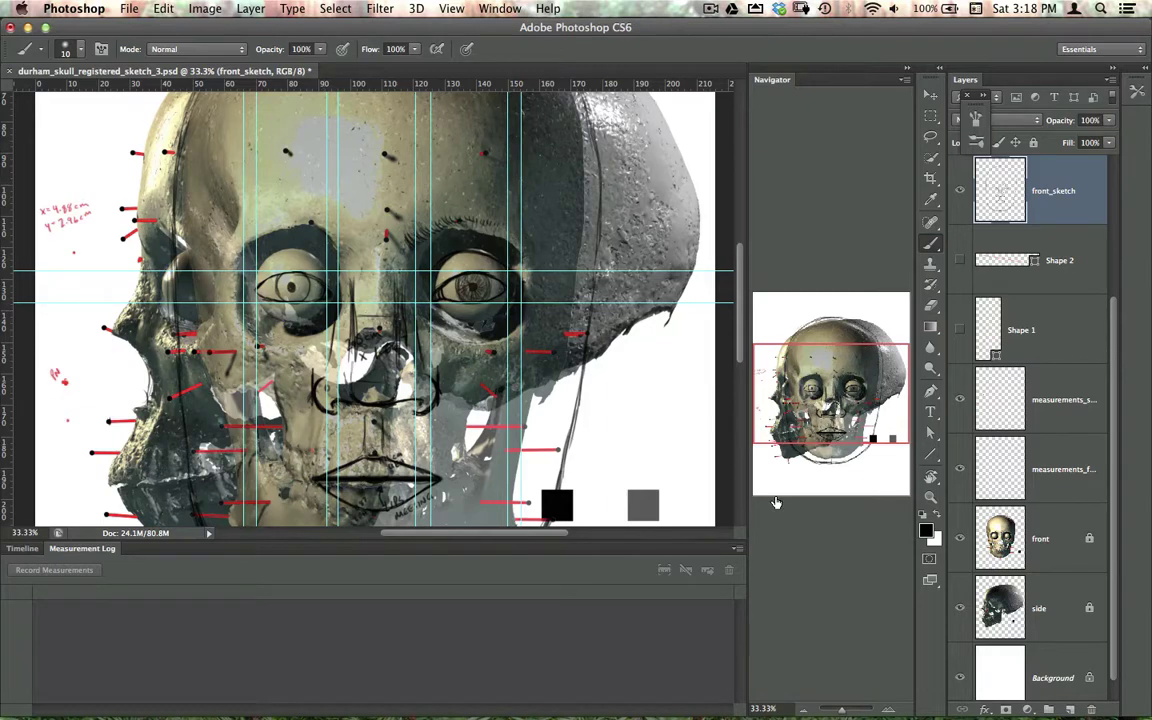
left_click(888, 709)
left_click(888, 709)
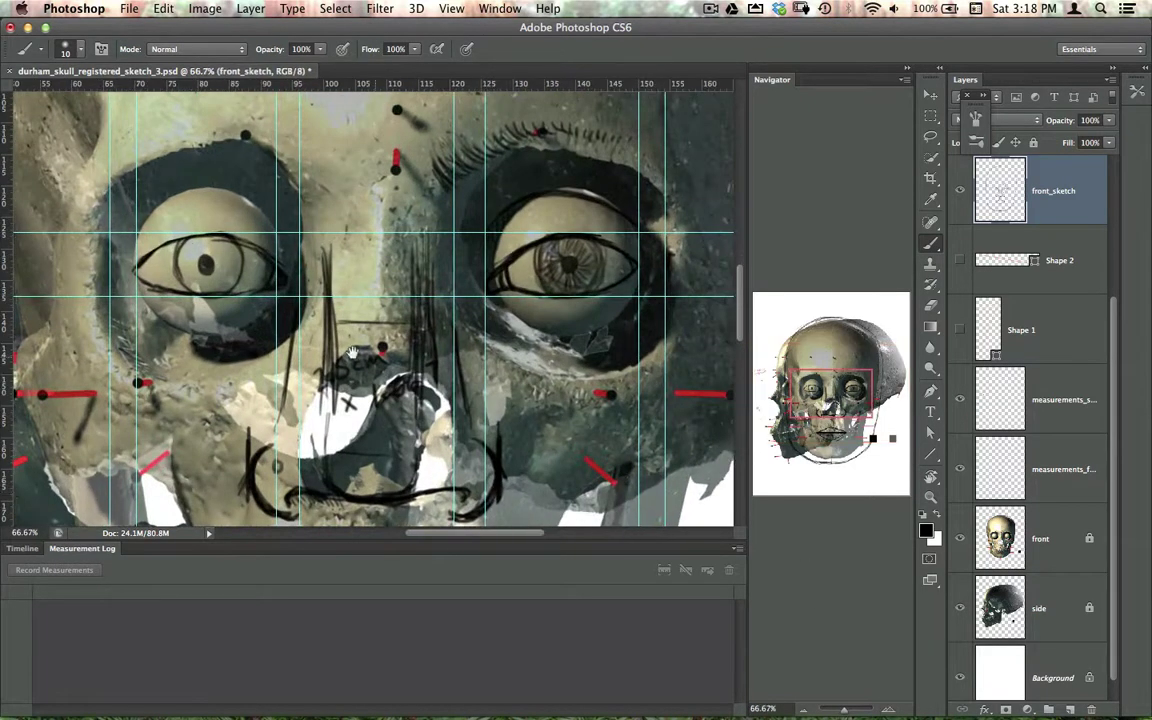
left_click_drag(310, 336, 581, 365)
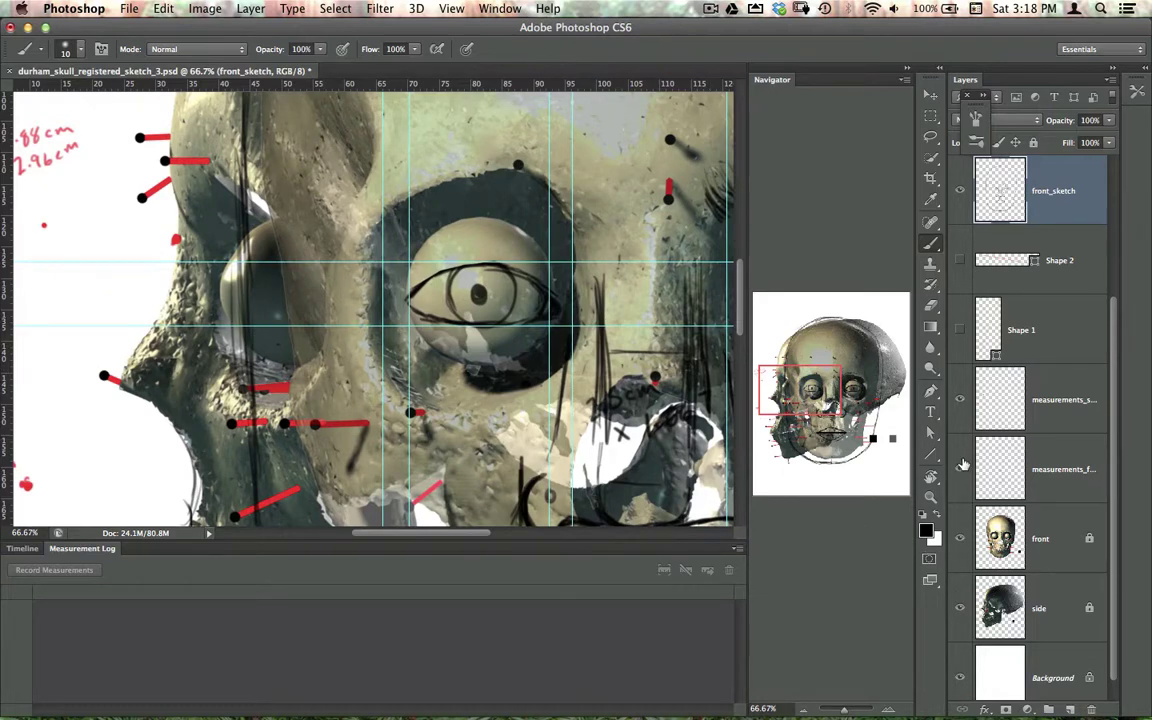
left_click(960, 190)
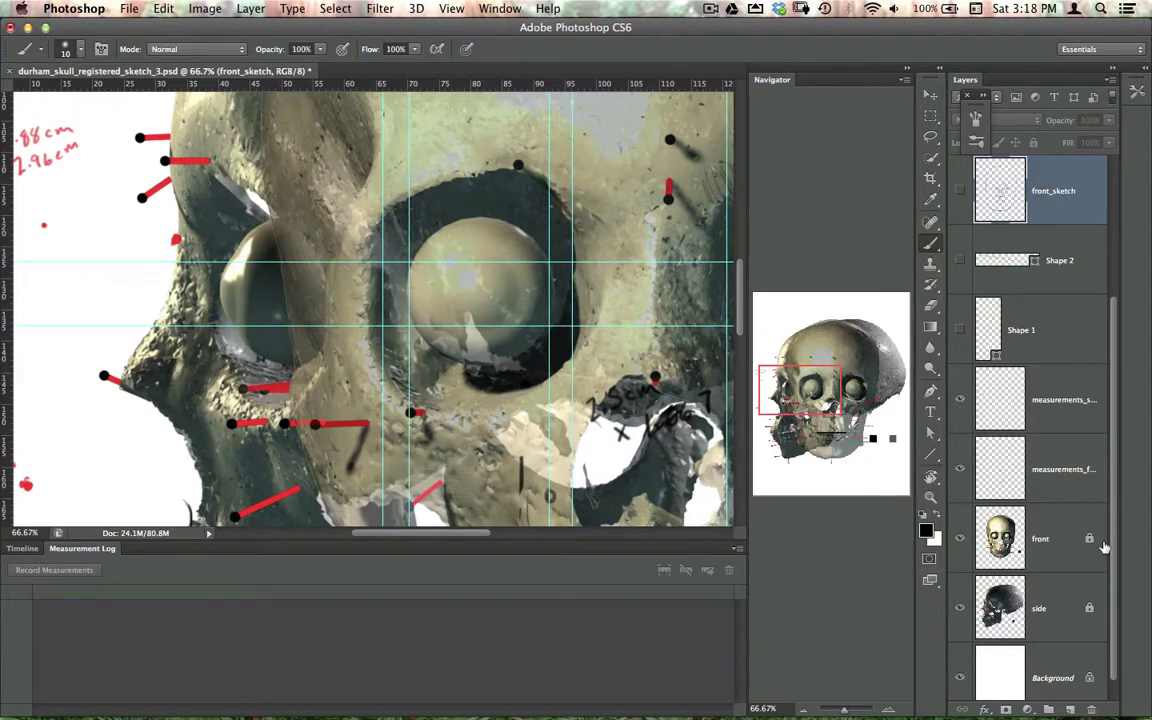
- Show the front_sketch layer and place a horizontal guide through the outer corners of both eyes at about Y 133.2 mm
left_click(1083, 409)
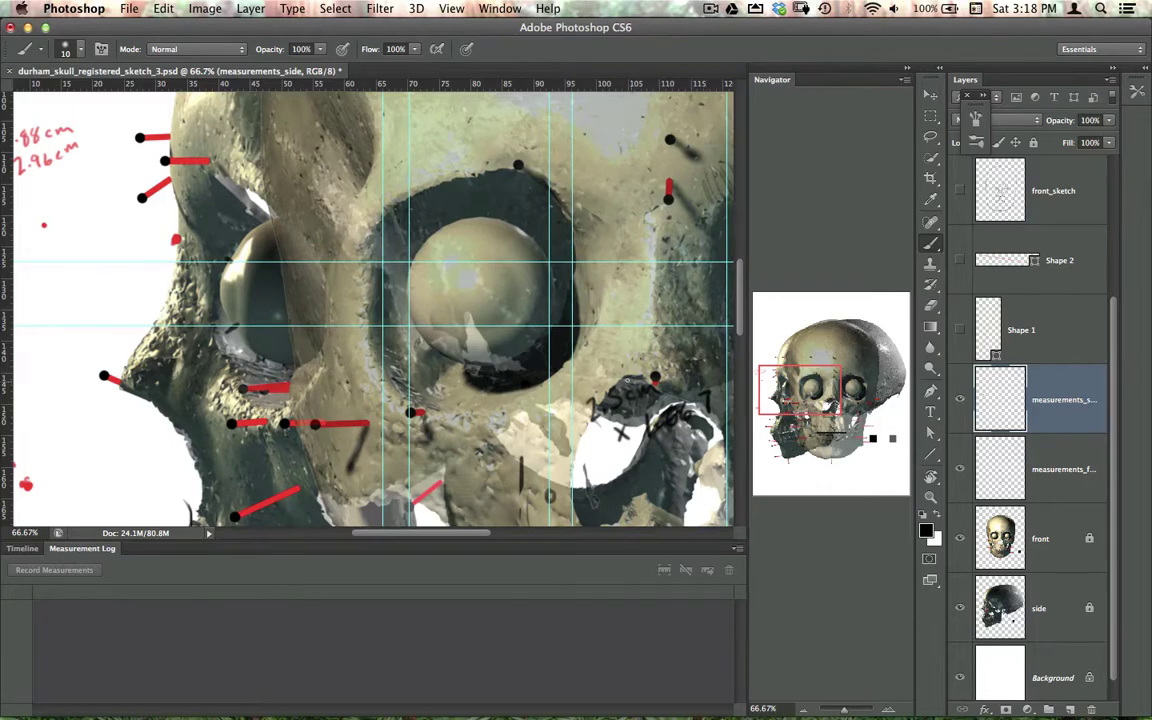
scroll(370, 300, "right", 5)
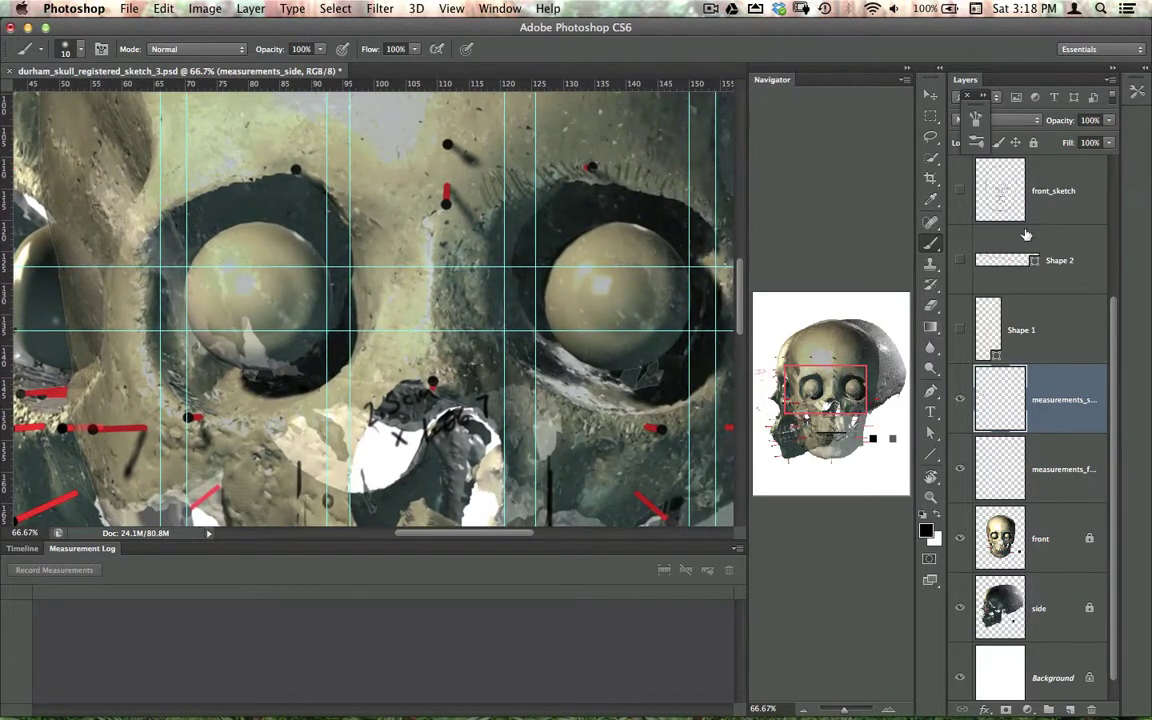
left_click(960, 190)
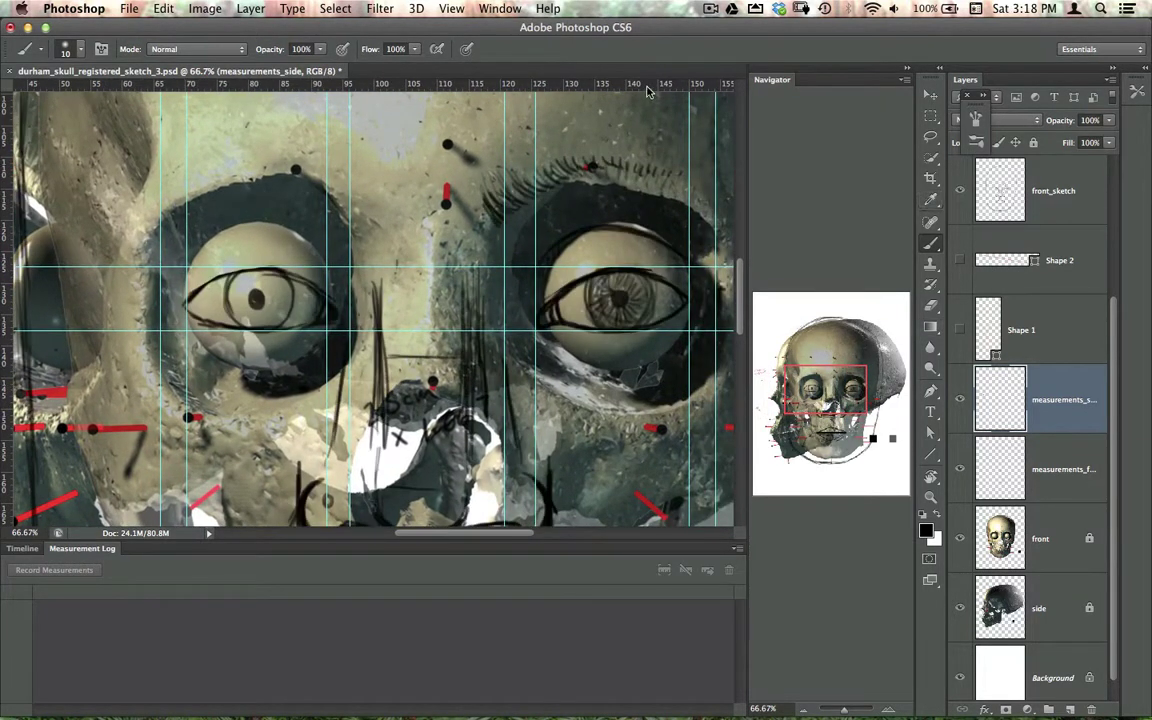
left_click_drag(646, 88, 712, 302)
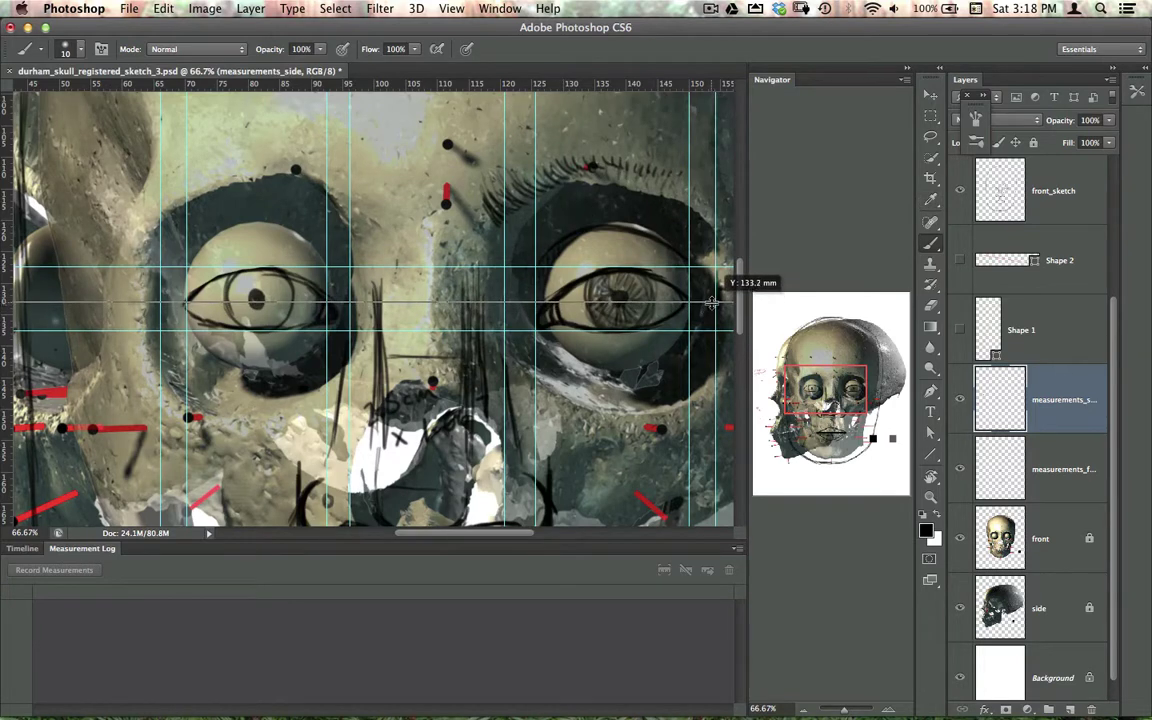
left_click_drag(712, 302, 712, 301)
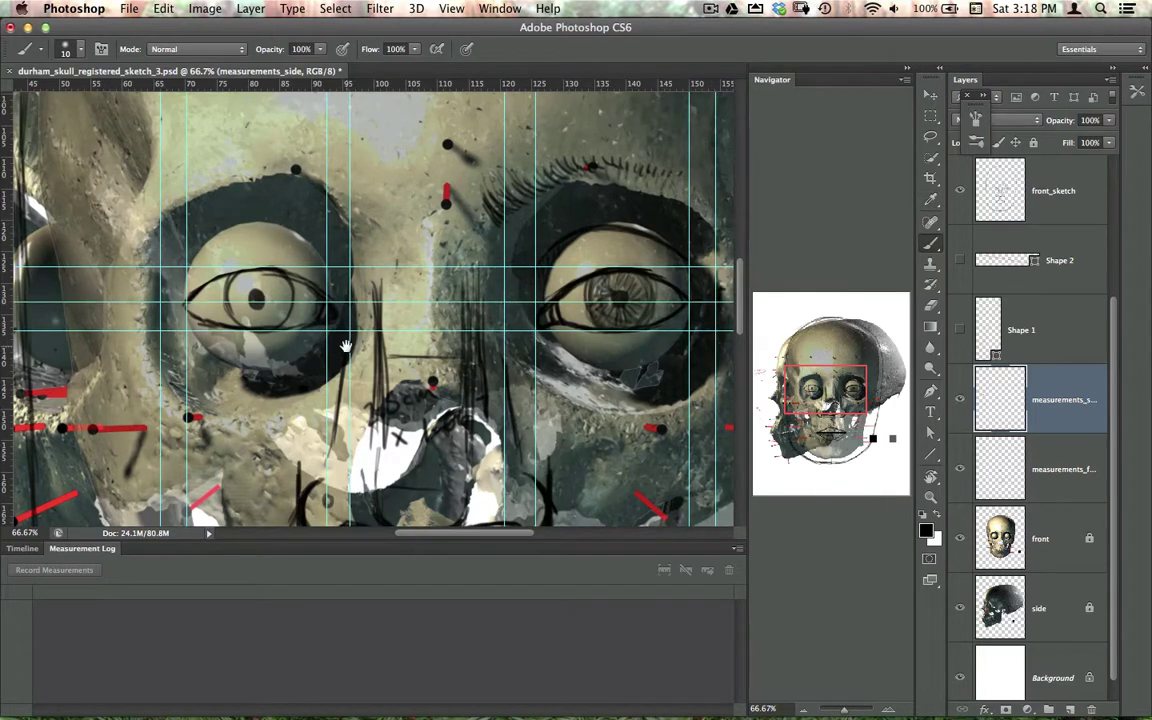
- Mark the upper and lower lid lines meeting at the outer canthus over the side view's eyeball, on the side measurements layer
left_click_drag(348, 344, 714, 381)
key("super+r")
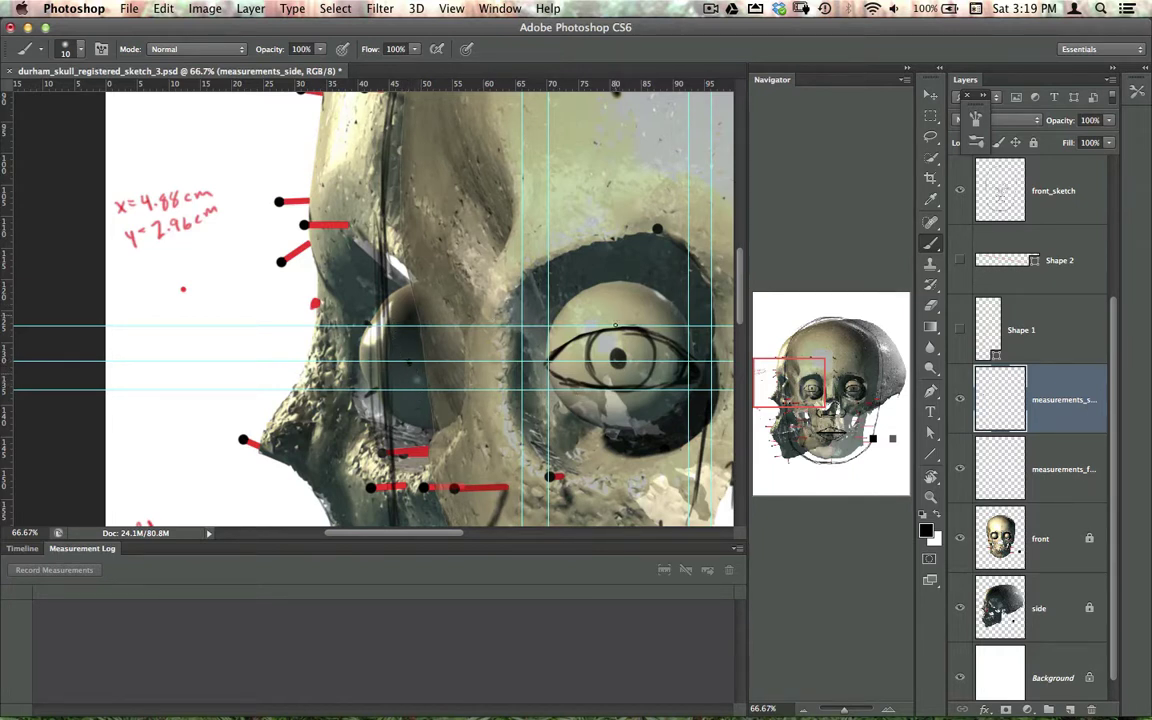
mouse_move(687, 332)
left_mouse_down()
mouse_move(340, 318)
mouse_move(579, 340)
left_mouse_up()
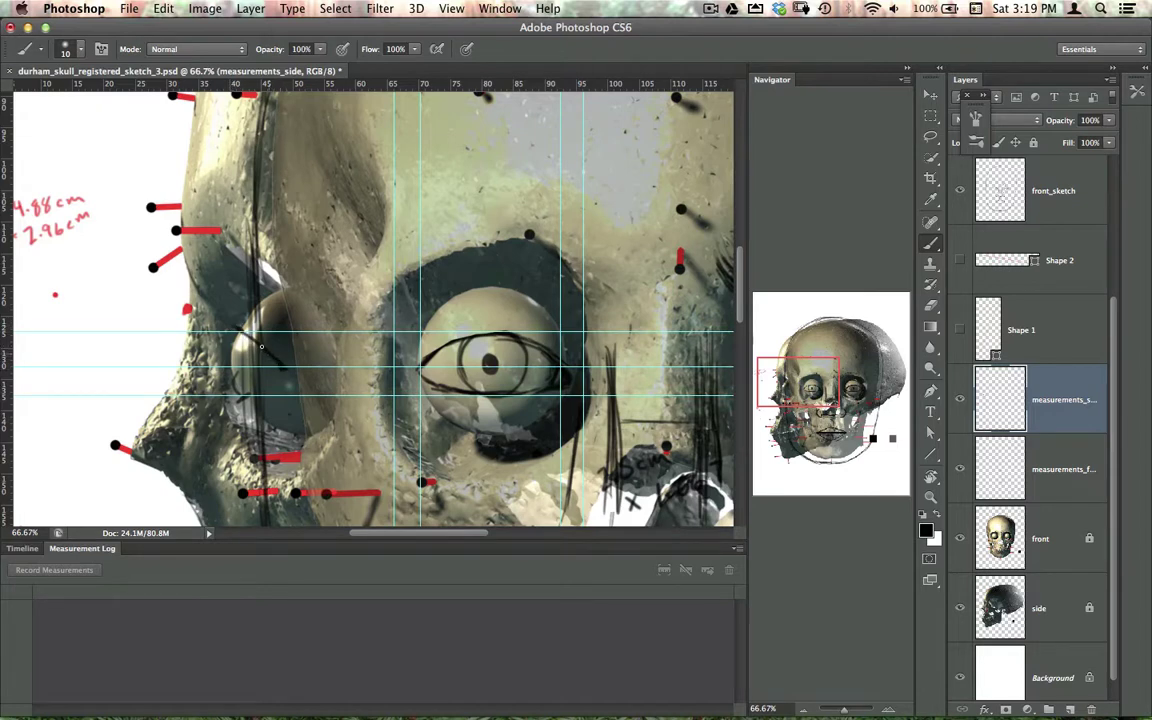
left_click_drag(284, 371, 238, 403)
left_click_drag(265, 354, 237, 326)
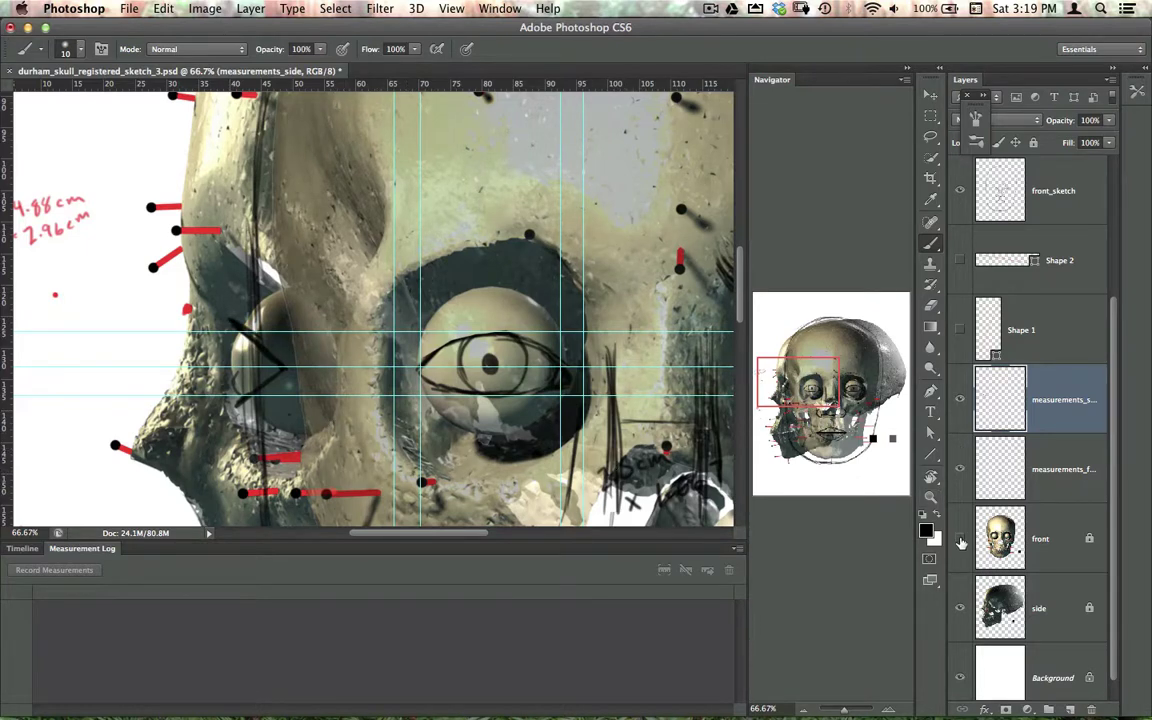
- Hide the front and front_sketch layers, and make the sketch_side layer visible and active
left_click(959, 538)
left_click(960, 190)
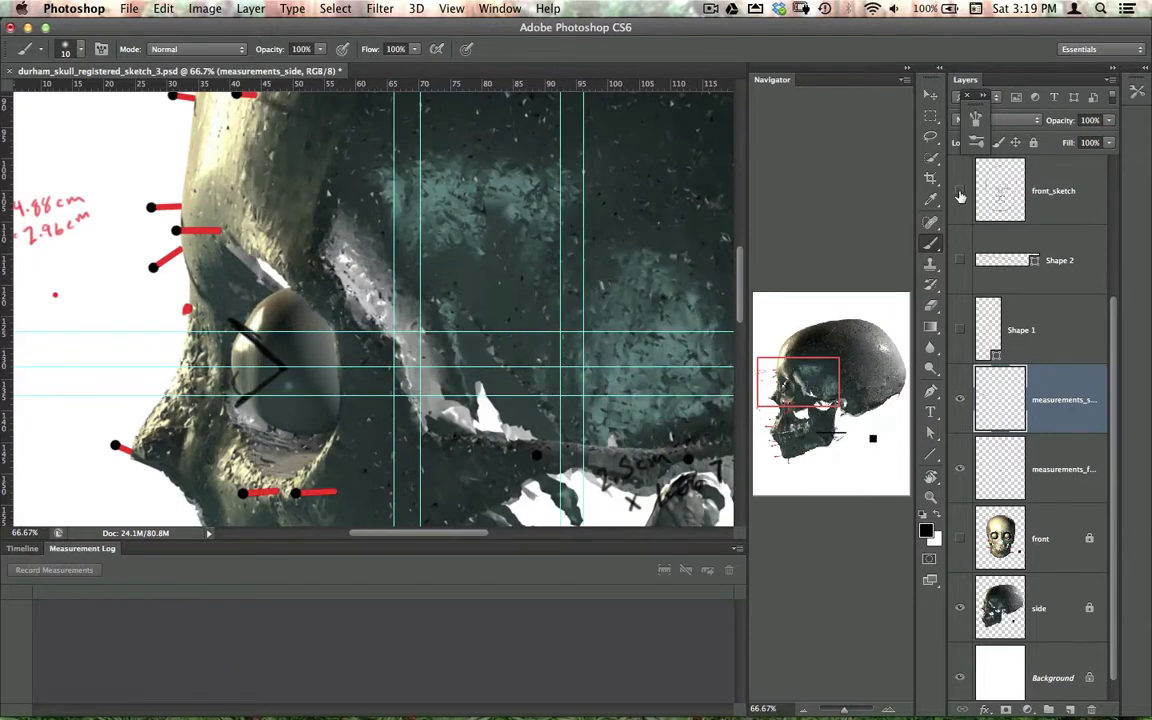
mouse_move(365, 330)
left_mouse_down()
mouse_move(489, 330)
mouse_move(511, 310)
left_mouse_up()
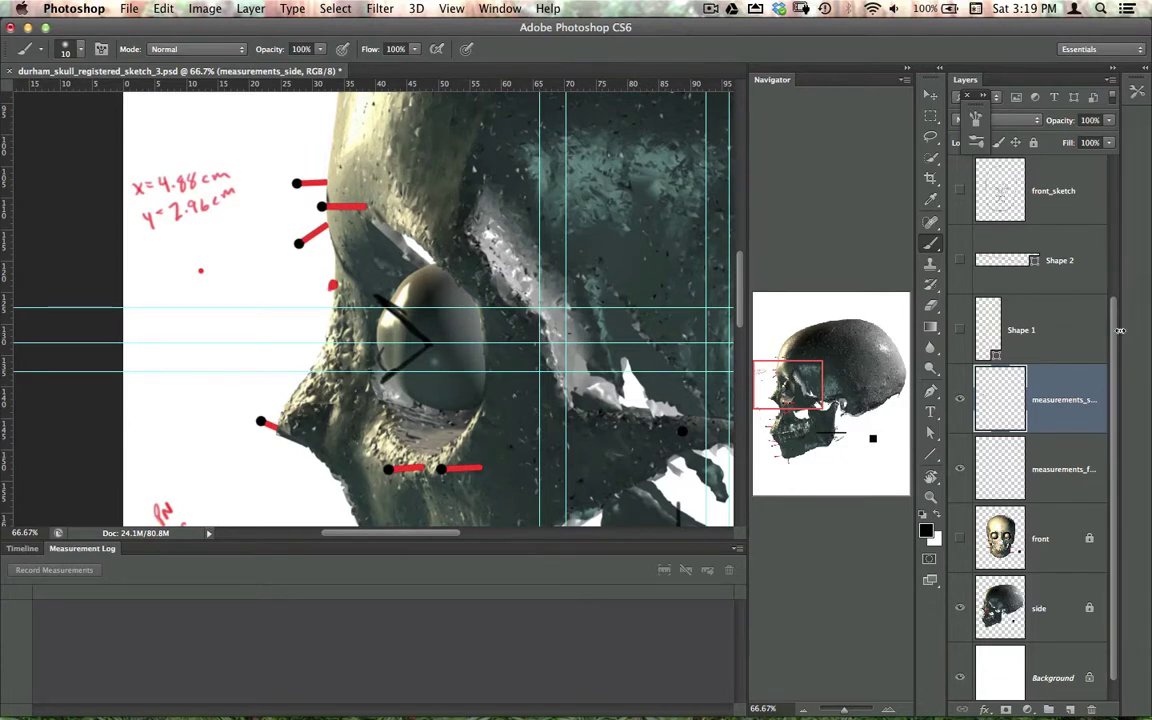
scroll(1117, 217, "up", 3)
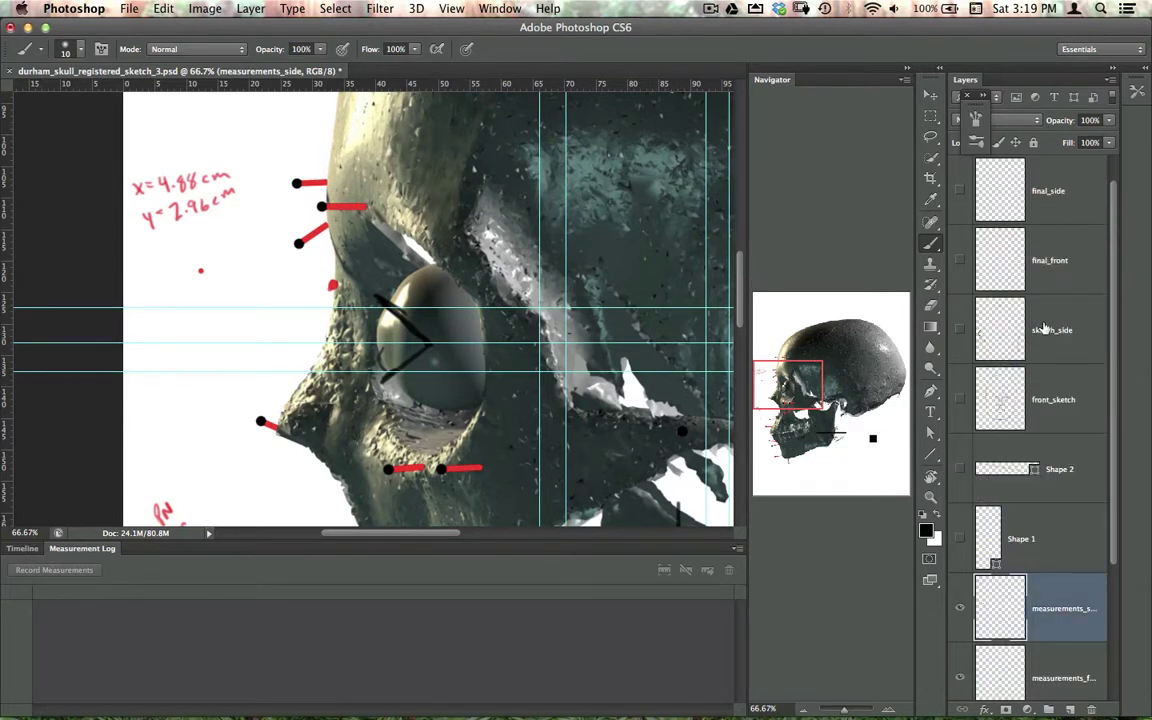
left_click(1000, 328)
left_click(959, 329)
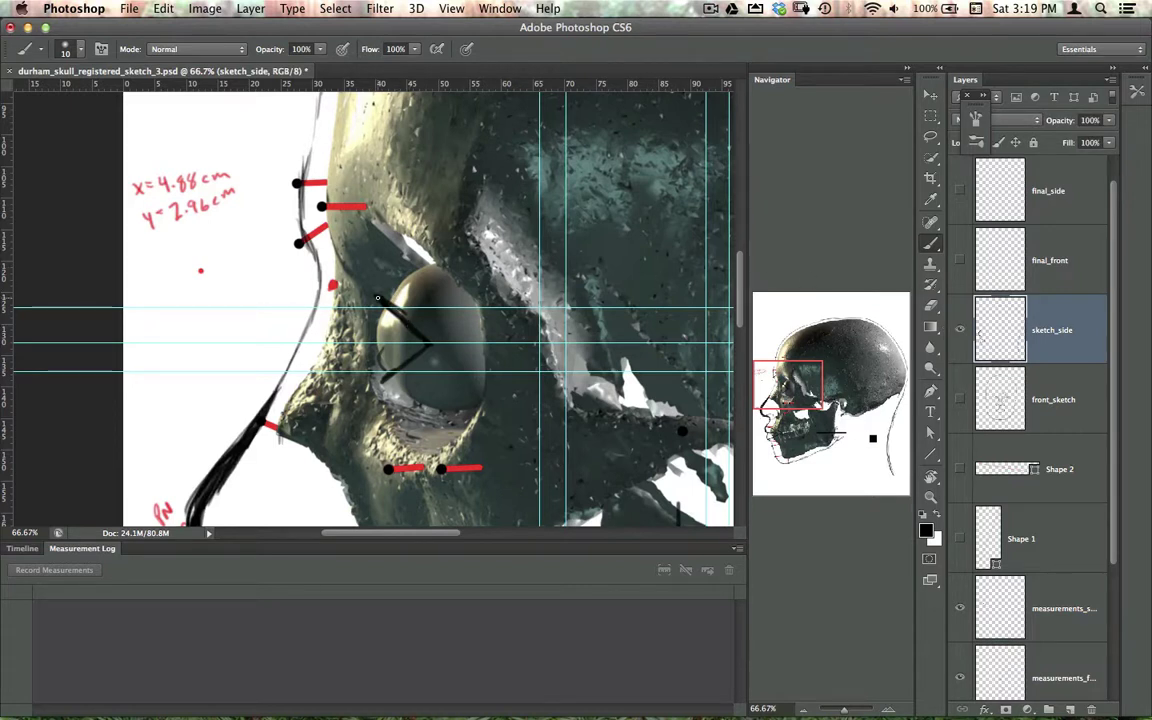
- Sketch the profile eye between the lid guides, retracing the lid lines and adding the eyeball's front curve and the iris
mouse_move(372, 294)
left_mouse_down()
mouse_move(429, 346)
mouse_move(394, 376)
left_mouse_up()
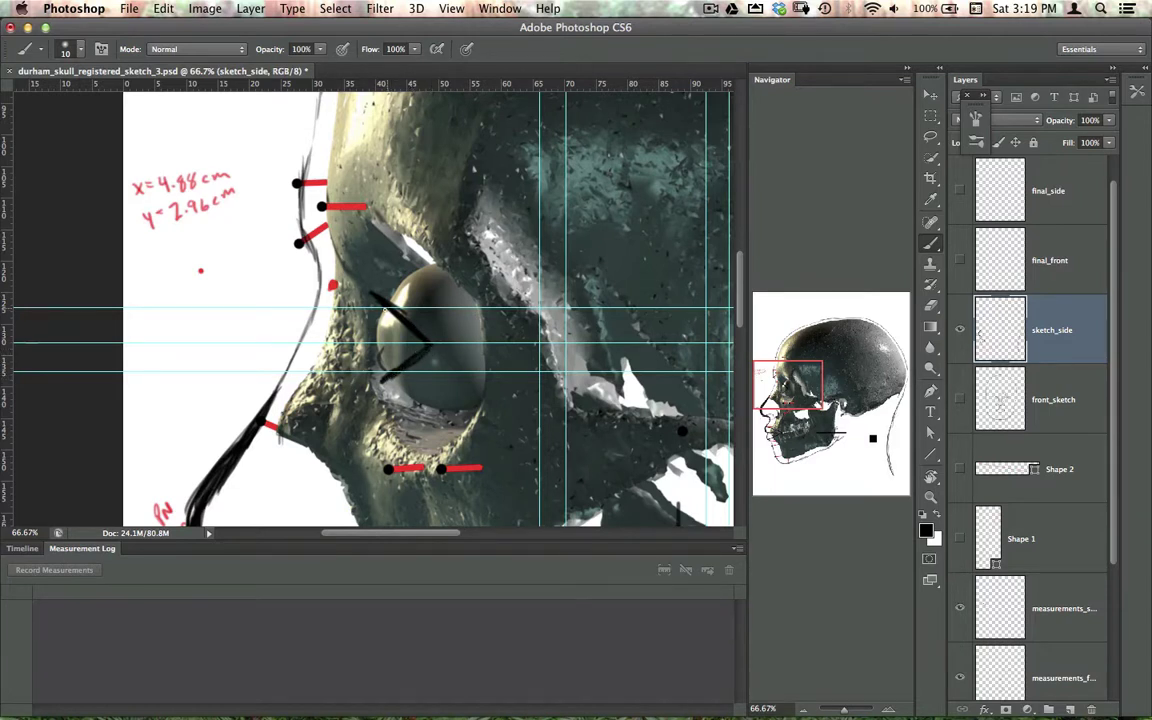
left_click_drag(388, 366, 376, 302)
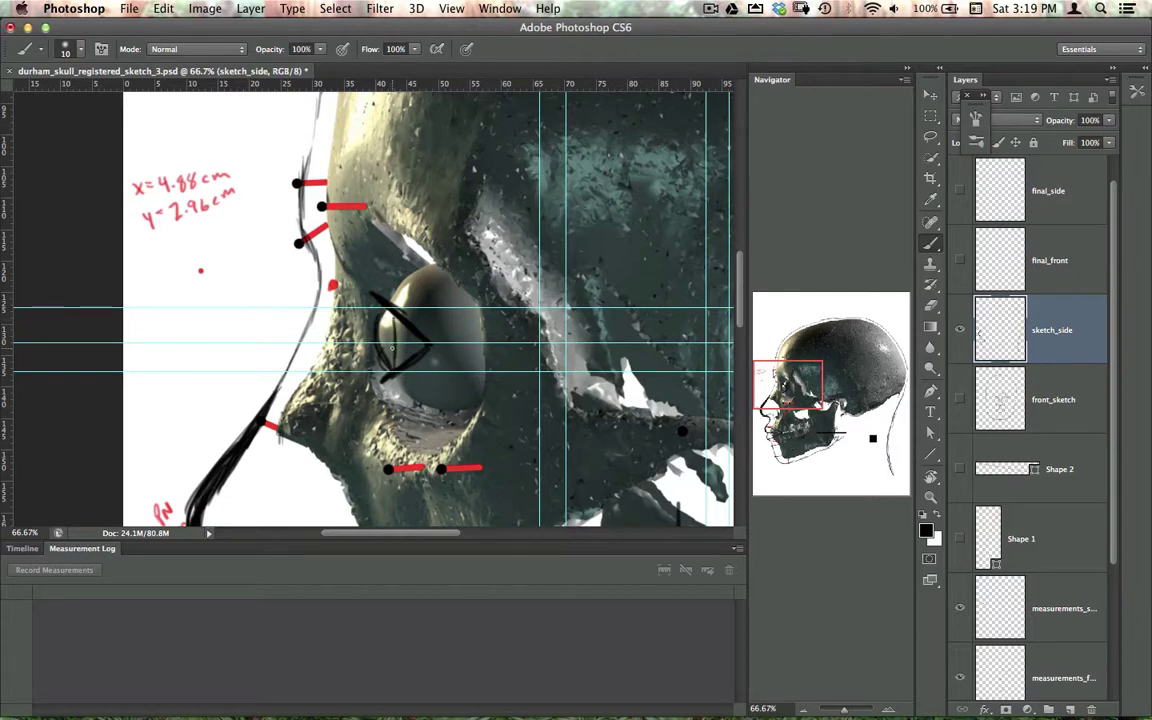
left_click_drag(393, 357, 386, 312)
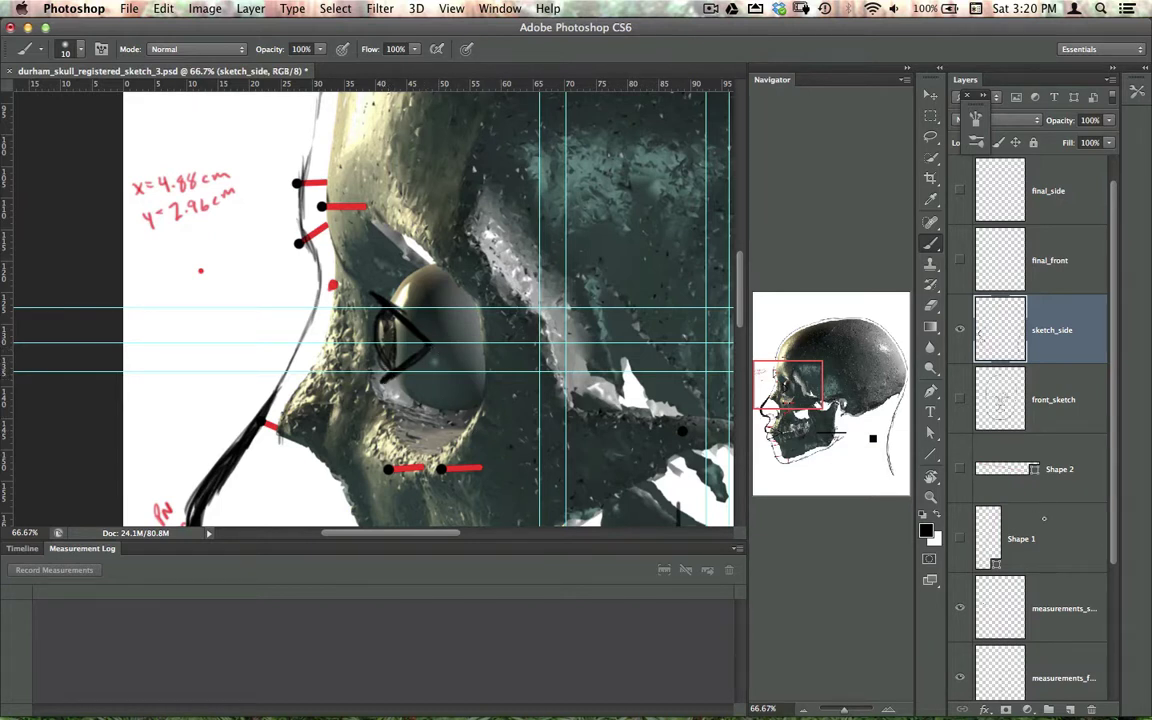
- Hide the side measurements layer and guides, and sketch the fold above the profile eye and the line running down from its lower lid
left_click(961, 610)
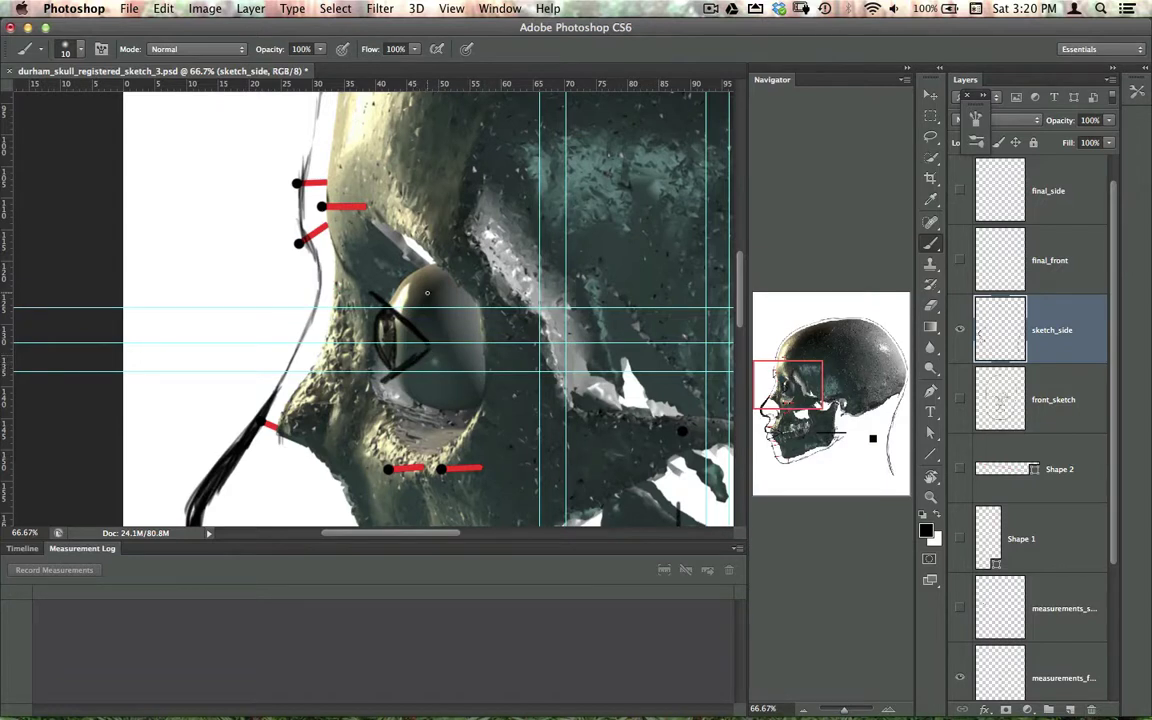
key("super+semicolon")
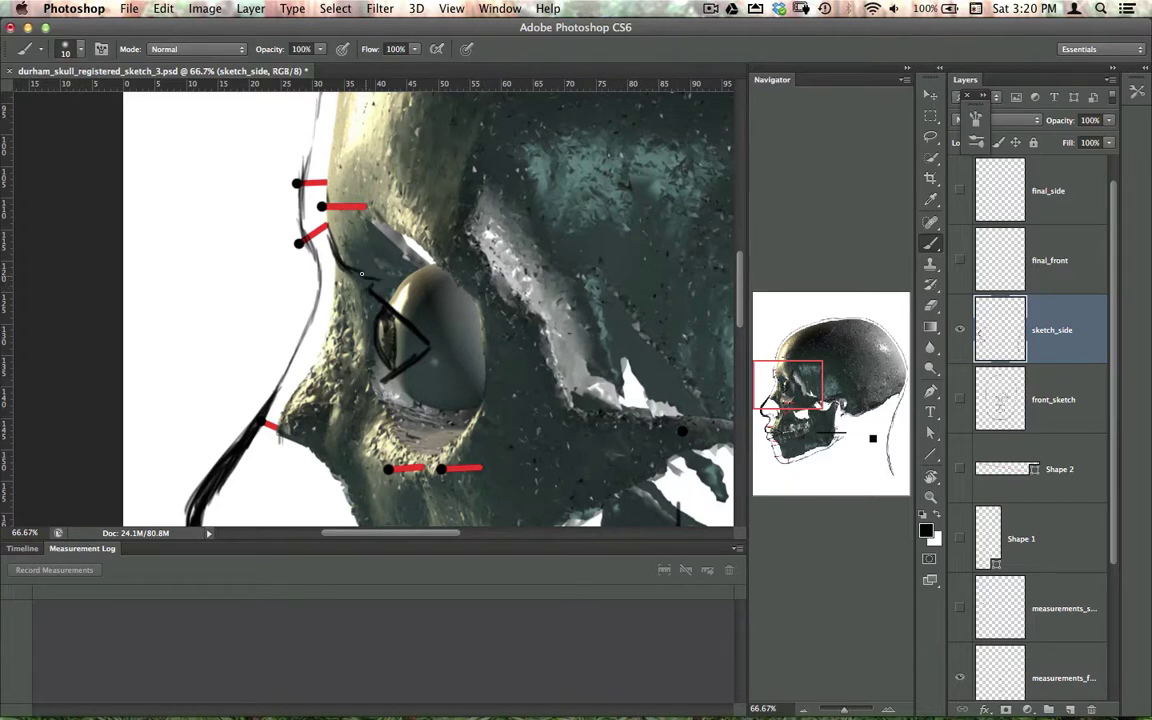
left_click_drag(358, 272, 405, 290)
left_click_drag(386, 398, 363, 487)
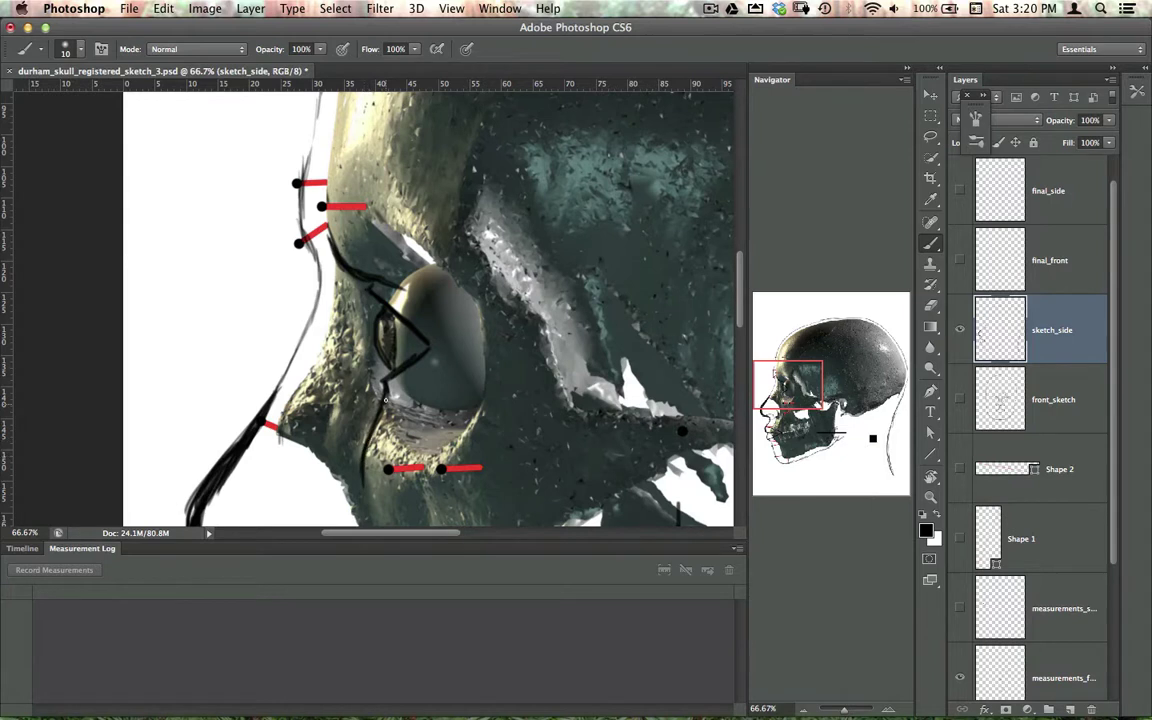
scroll(362, 432, "down", 5)
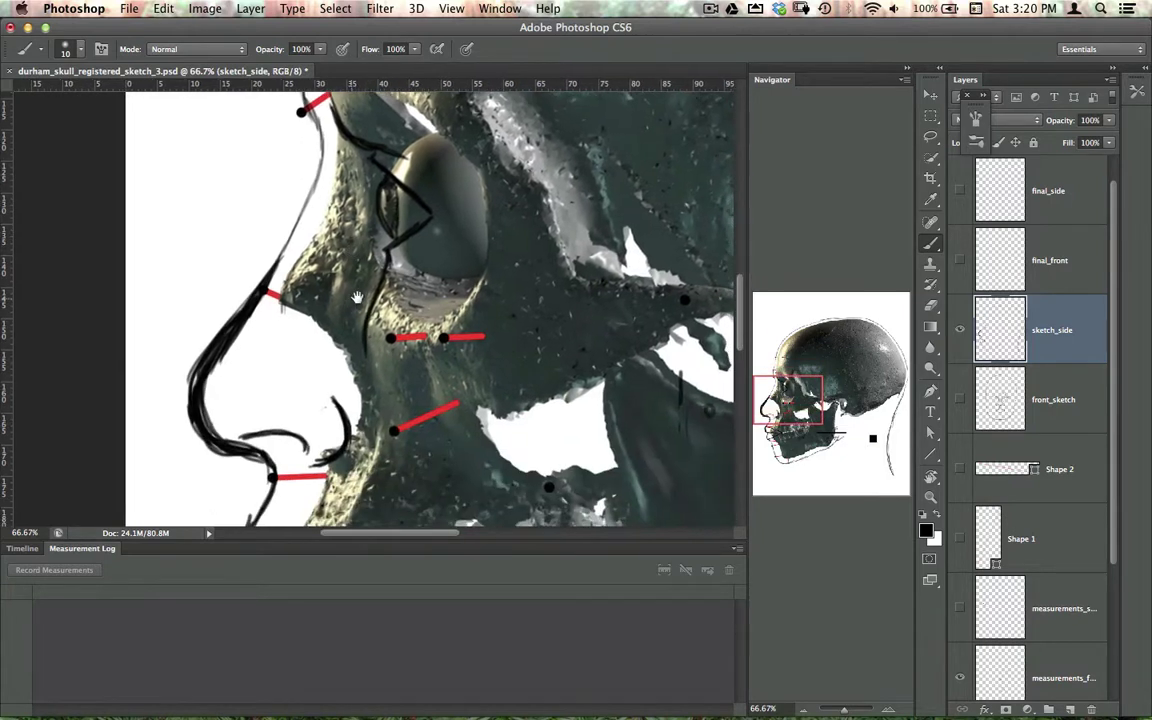
left_click_drag(383, 280, 366, 332)
- Hide the side skull layer, darken the profile eye's upper fold, lids and iris, and add a crease under the lower lid
scroll(1040, 450, "down", 3)
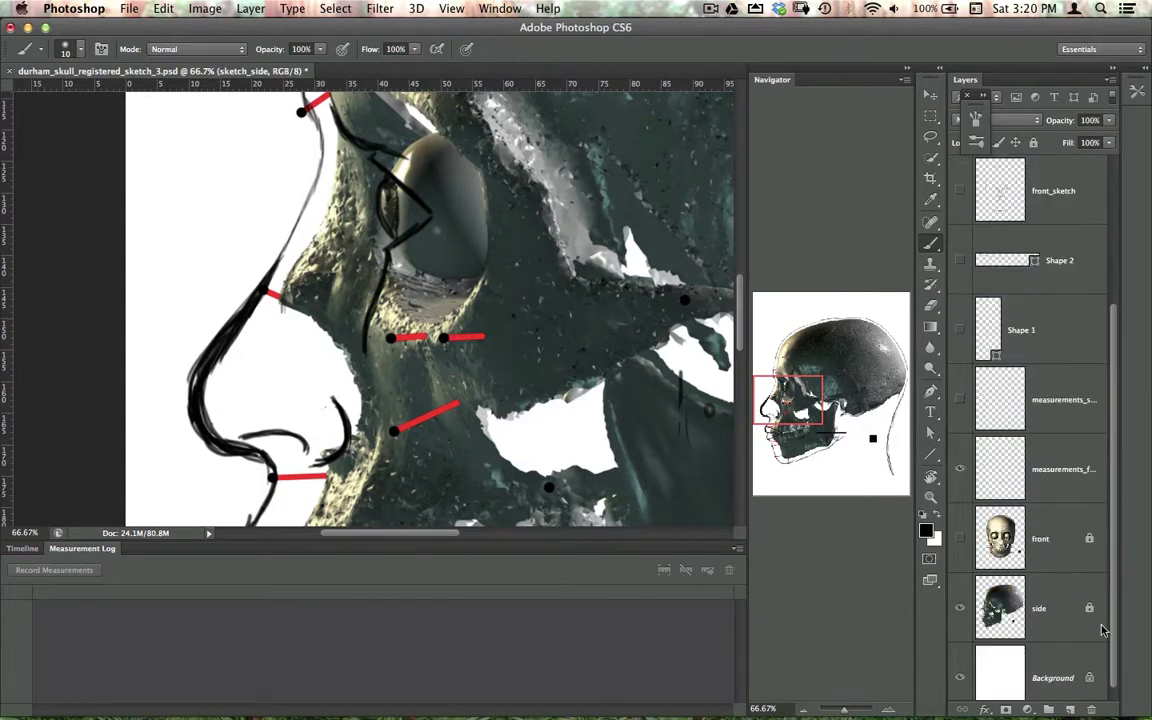
left_click(960, 608)
scroll(449, 316, "up", 4)
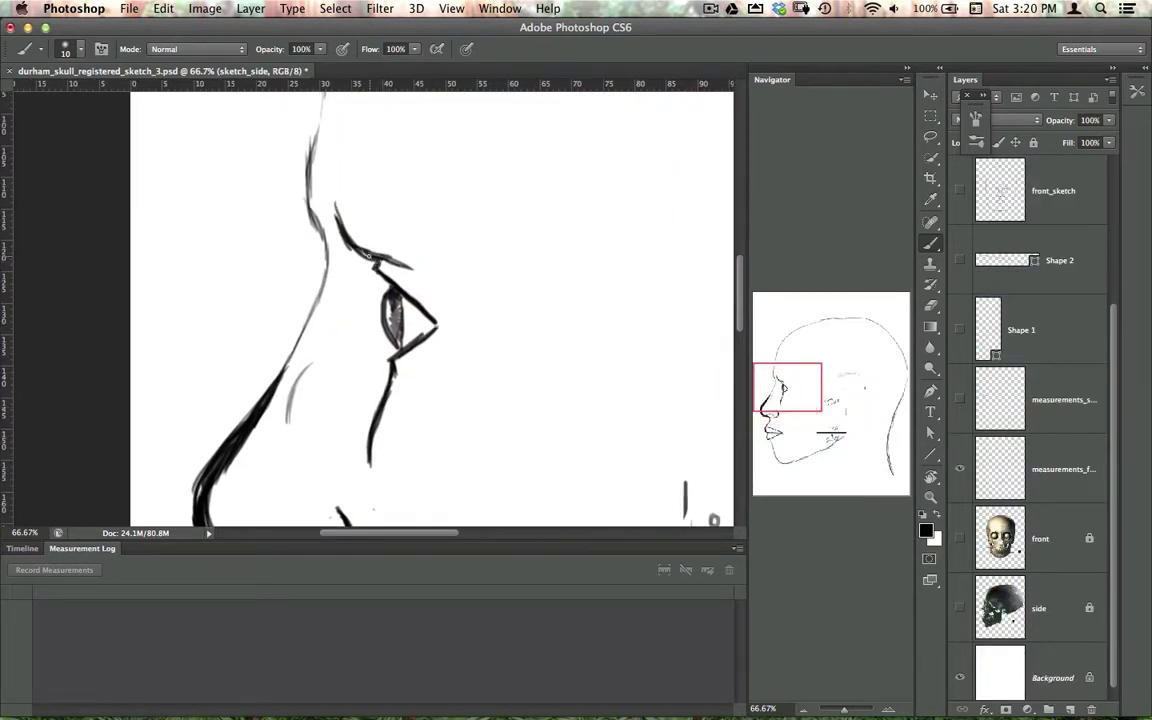
left_click_drag(369, 256, 335, 217)
mouse_move(335, 217)
left_mouse_down()
mouse_move(363, 247)
mouse_move(416, 268)
mouse_move(376, 270)
mouse_move(398, 341)
mouse_move(387, 364)
left_mouse_up()
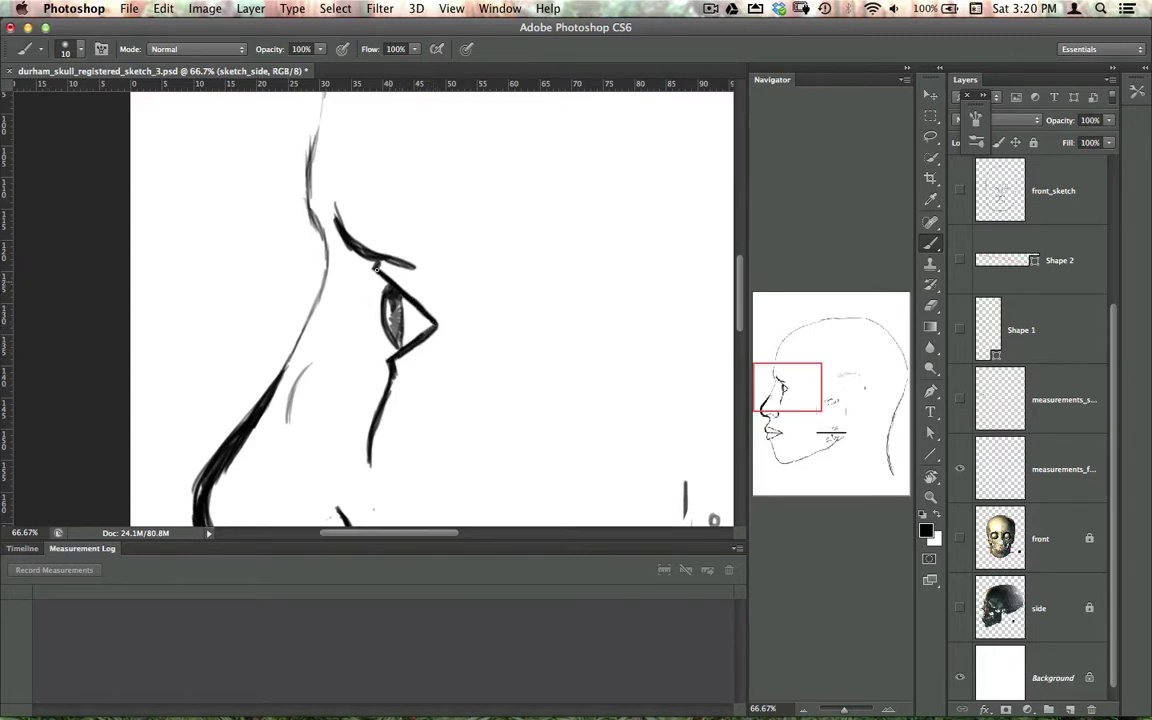
left_click_drag(387, 338, 397, 349)
mouse_move(395, 379)
left_mouse_down()
mouse_move(408, 390)
mouse_move(431, 383)
left_mouse_up()
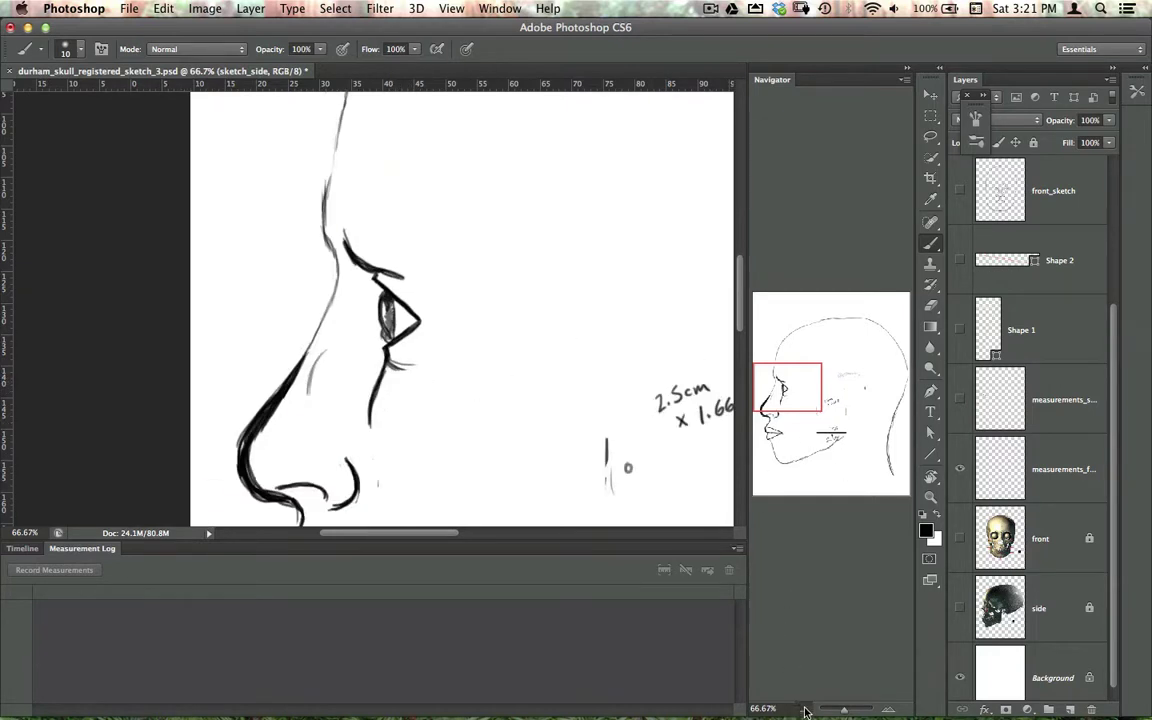
- Darken the profile's chin and jawline from below the lips toward the jaw angle
left_click(806, 711)
left_click(806, 711)
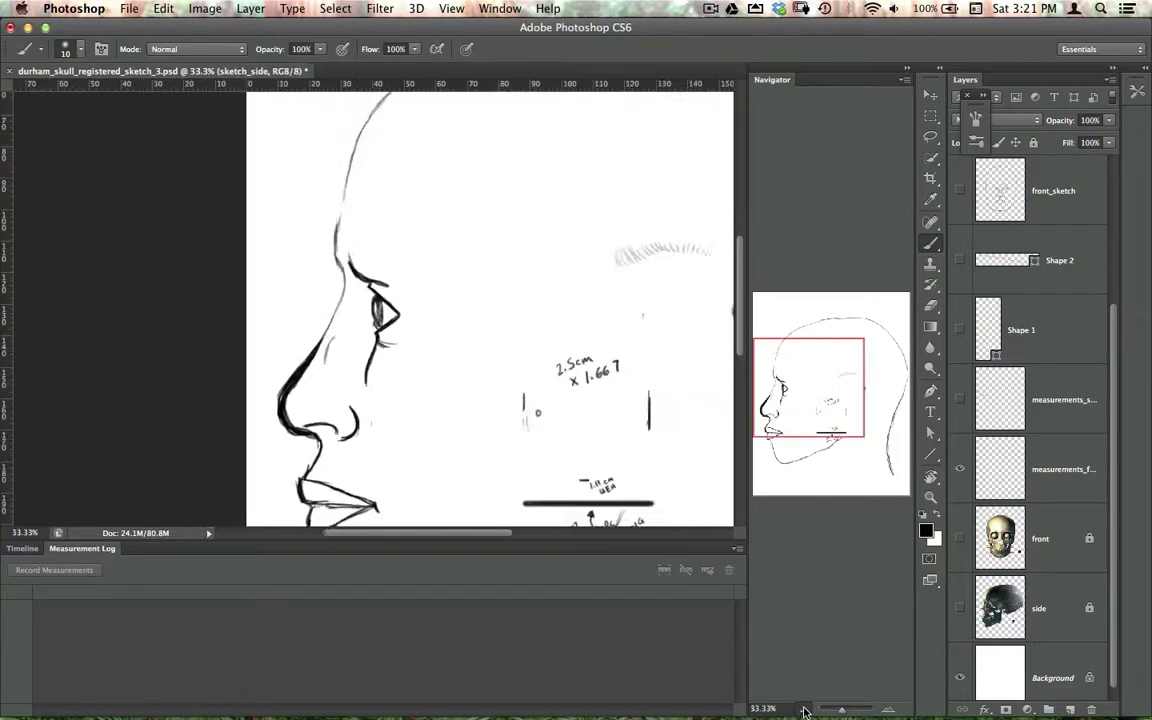
left_click(806, 711)
left_click(806, 711)
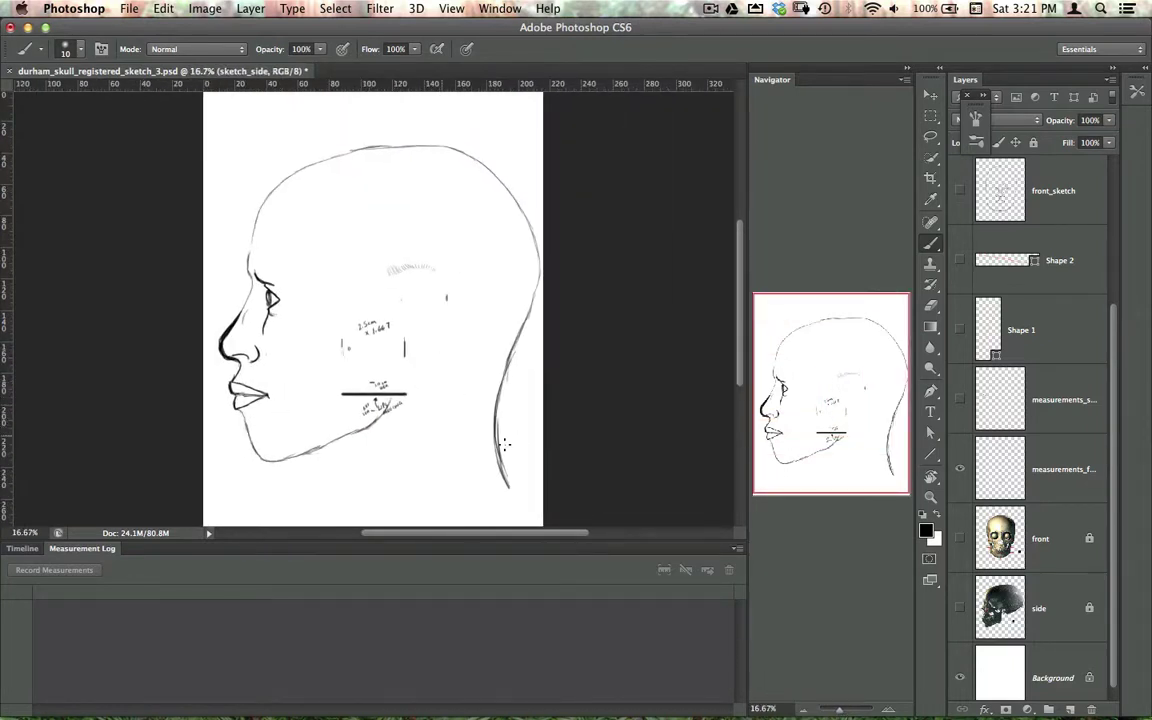
key("super+equal")
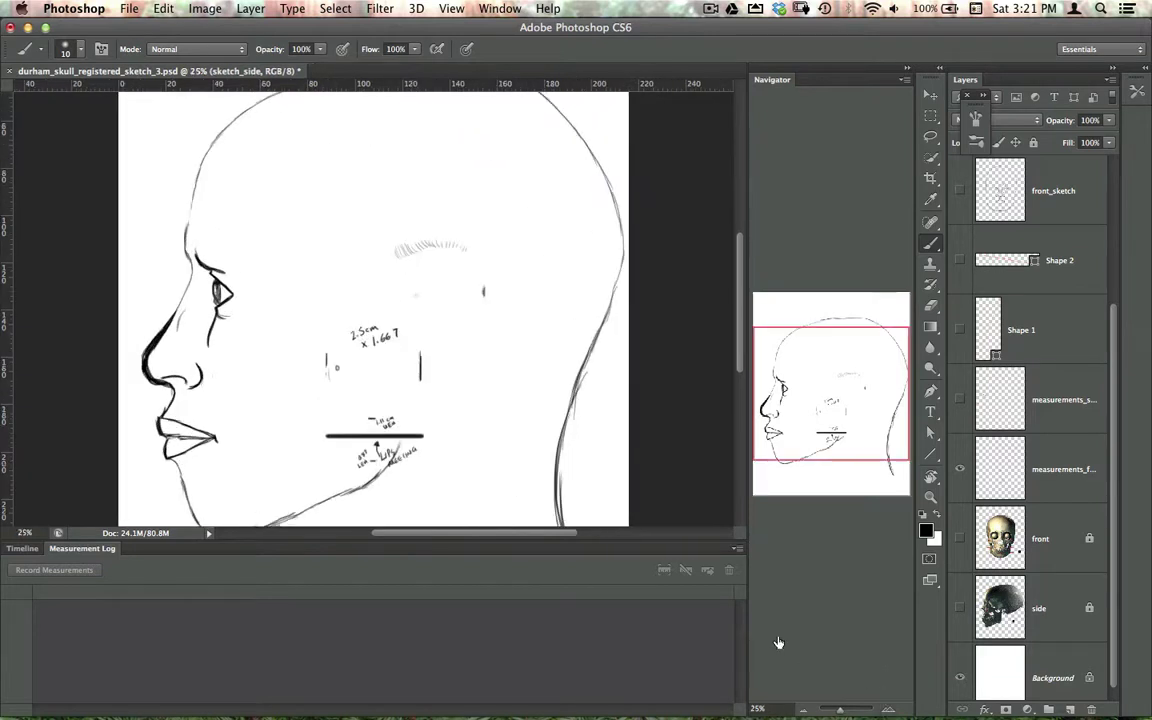
left_click_drag(240, 349, 348, 277)
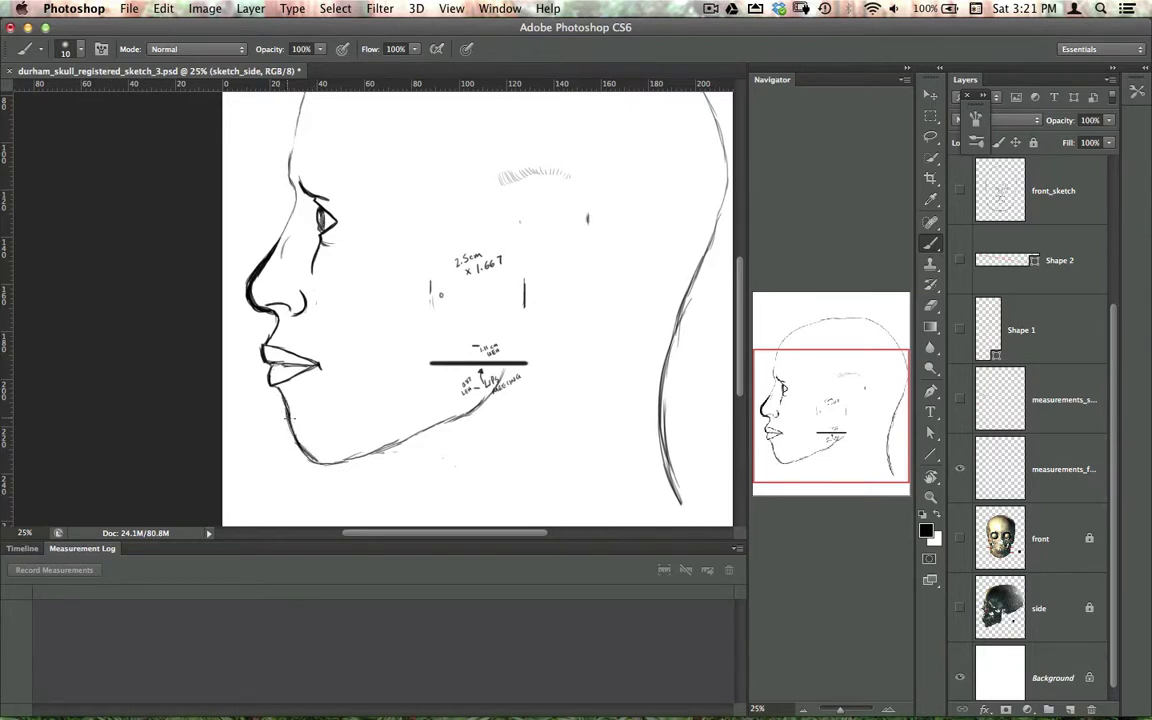
left_click_drag(338, 460, 461, 407)
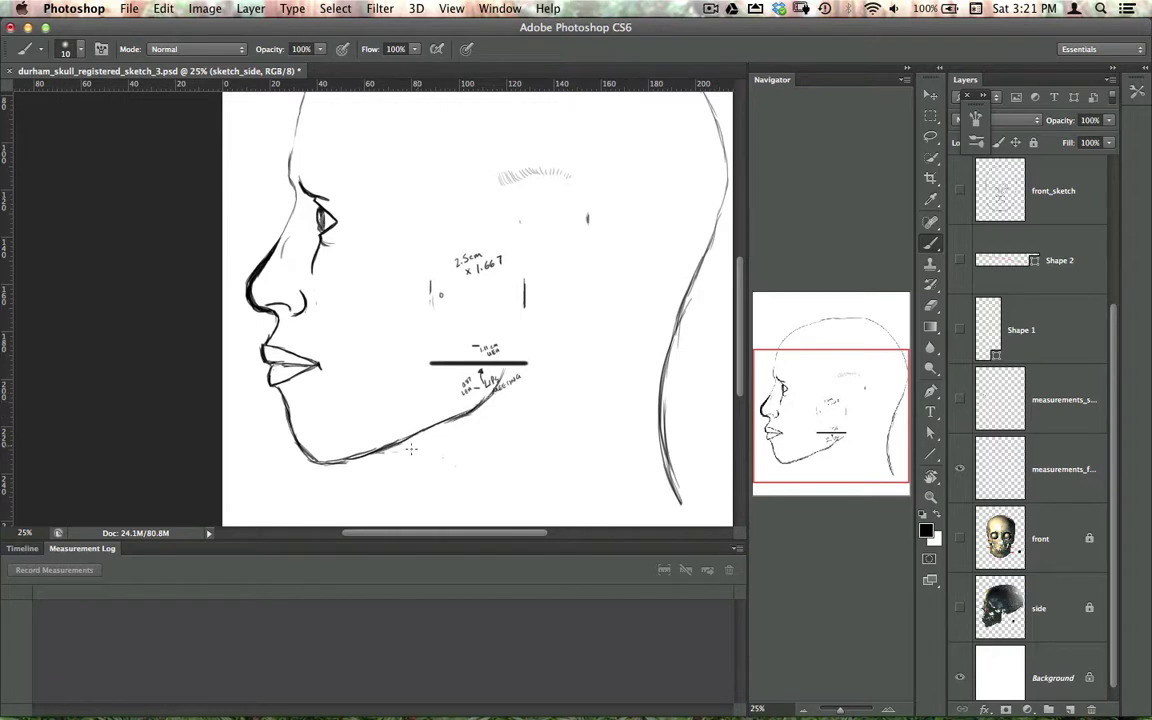
- Thicken the profile eye's upper lid edge, outer corner and iris outline
left_click_drag(403, 300, 415, 346)
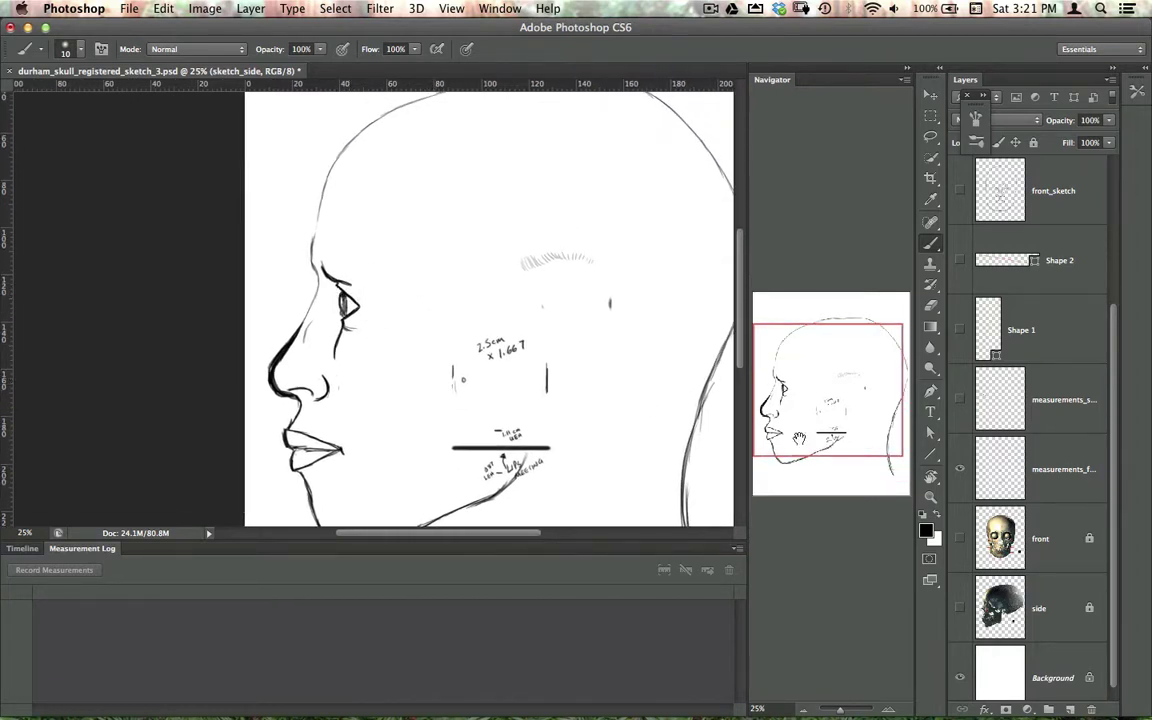
left_click(888, 708)
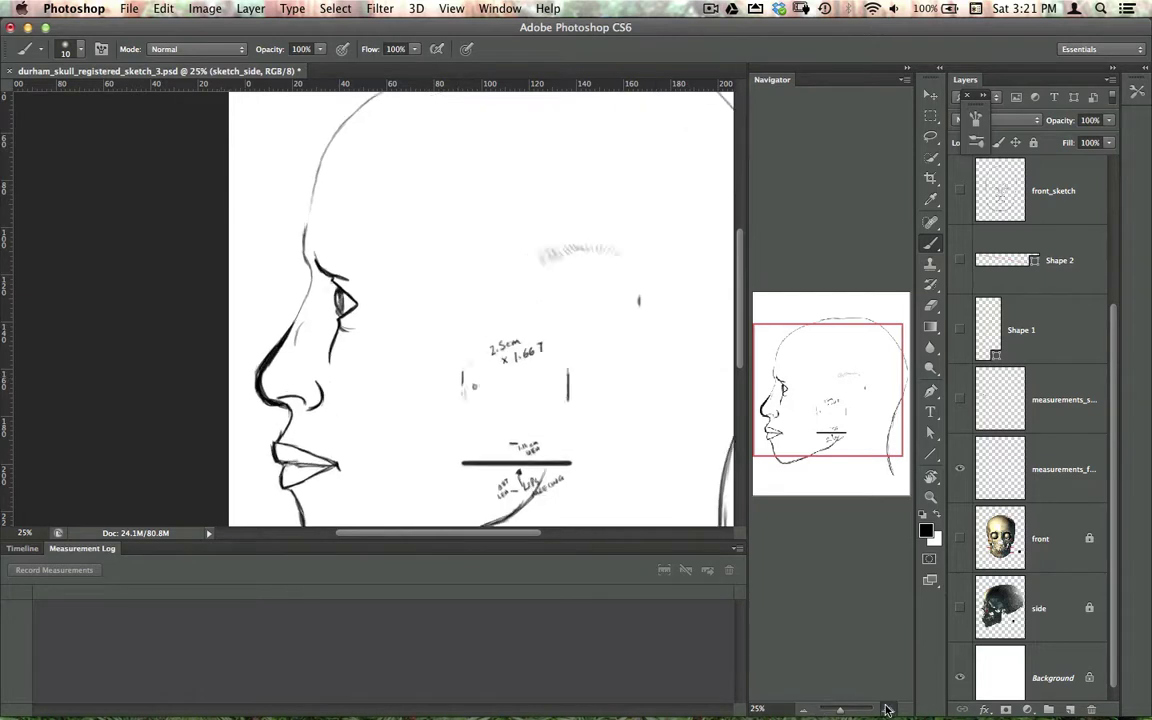
left_click(888, 708)
left_click(888, 708)
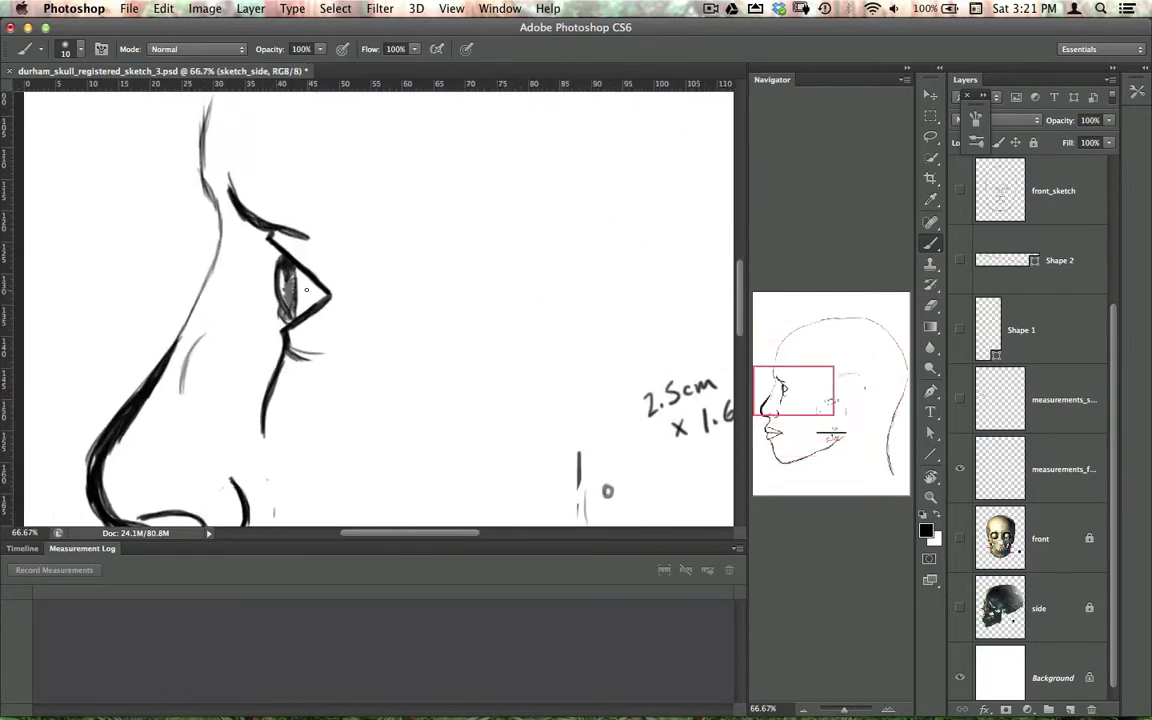
mouse_move(262, 245)
left_mouse_down()
mouse_move(284, 257)
mouse_move(265, 241)
left_mouse_up()
left_click_drag(314, 284, 334, 297)
mouse_move(285, 318)
left_mouse_down()
mouse_move(268, 252)
mouse_move(290, 268)
left_mouse_up()
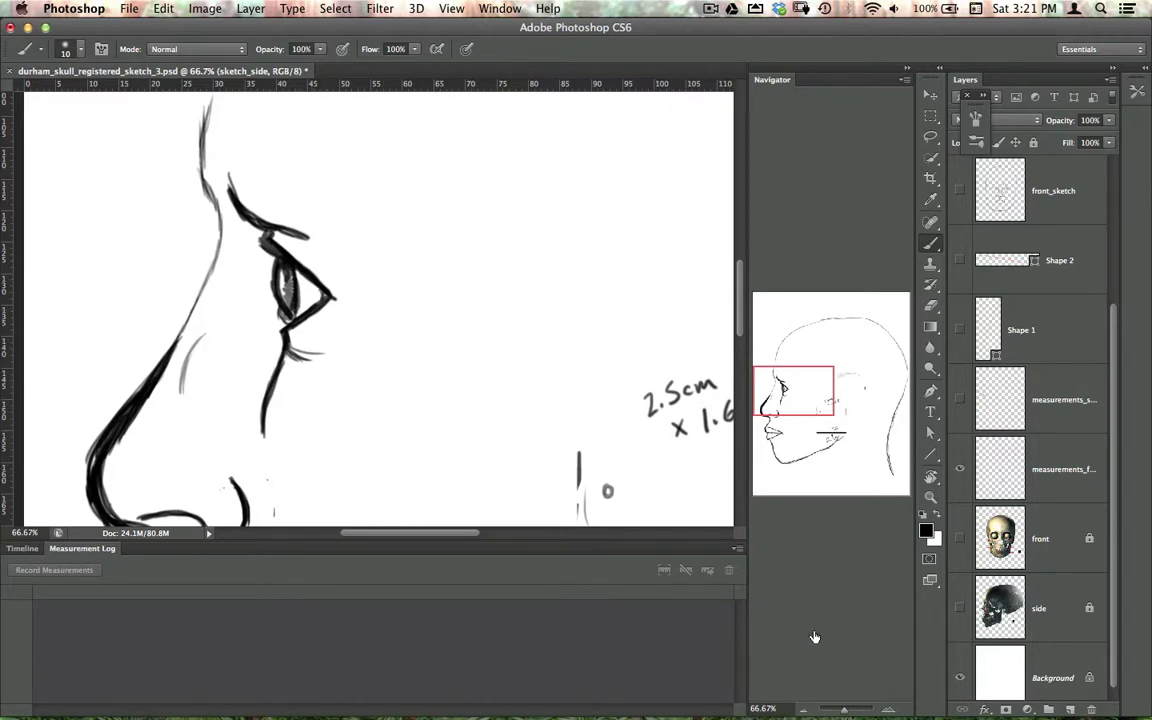
- Hide the front measurements layer and view the side sketch at 25% zoom
left_click(803, 709)
left_click(803, 709)
left_click(803, 709)
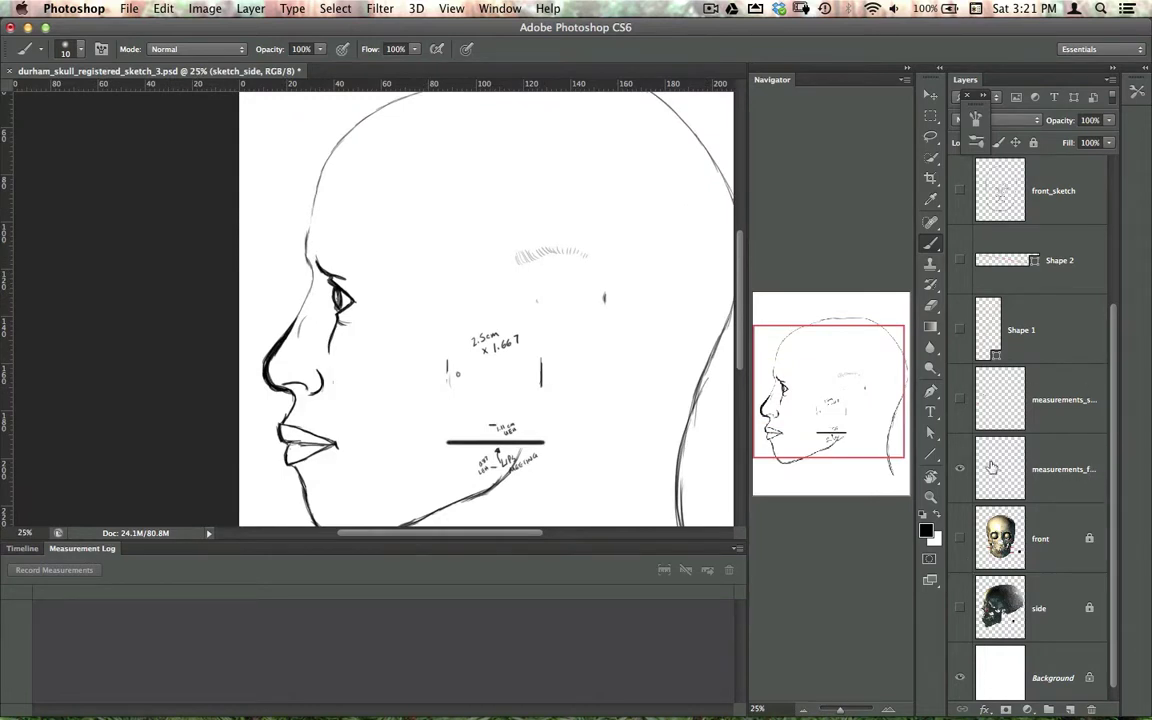
left_click(960, 468)
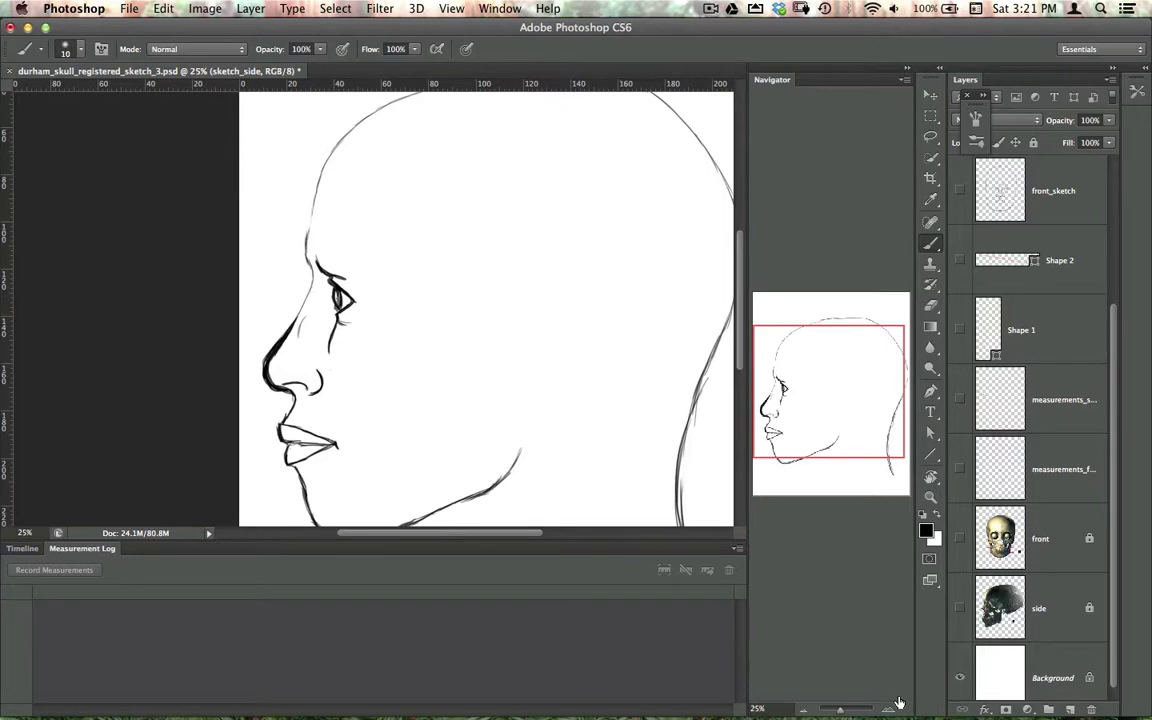
scroll(1110, 418, "up", 3)
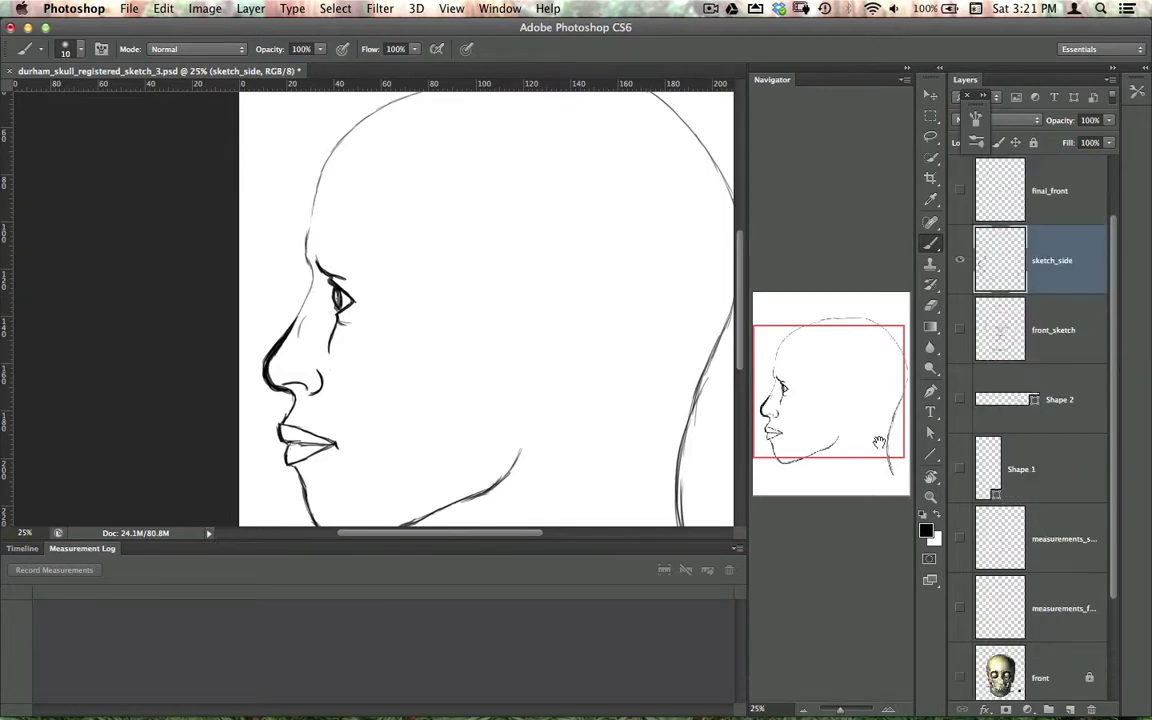
- Darken the profile outline along the nose bridge, brow and forehead in the side sketch
key("super+equal")
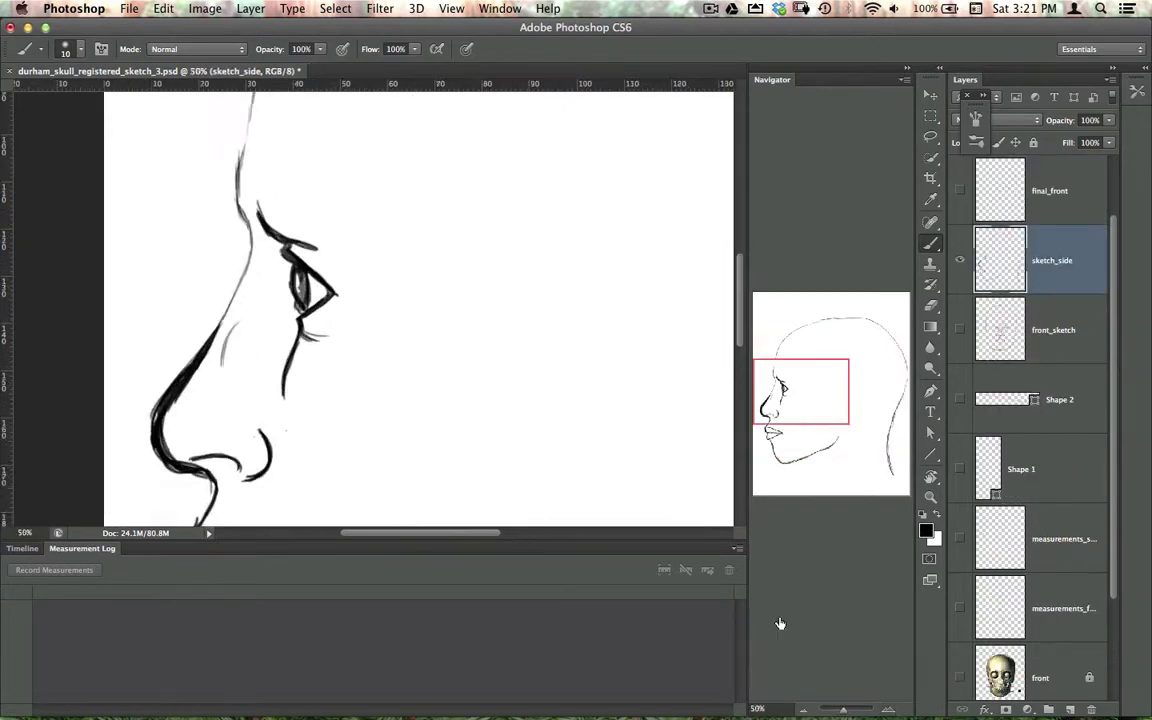
left_click_drag(232, 301, 215, 337)
left_click_drag(246, 278, 219, 333)
mouse_move(250, 246)
left_mouse_down()
mouse_move(238, 295)
mouse_move(249, 254)
mouse_move(242, 145)
left_mouse_up()
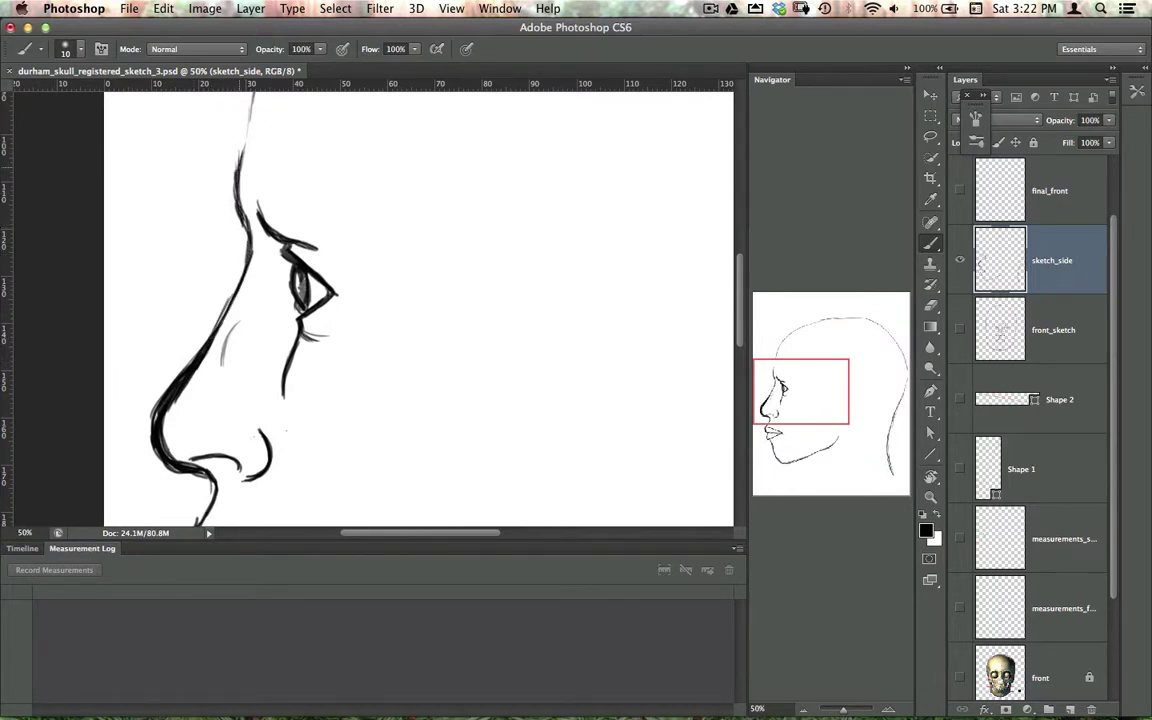
mouse_move(309, 166)
left_mouse_down()
mouse_move(308, 326)
mouse_move(262, 344)
mouse_move(250, 400)
mouse_move(269, 300)
mouse_move(262, 332)
mouse_move(336, 202)
left_mouse_up()
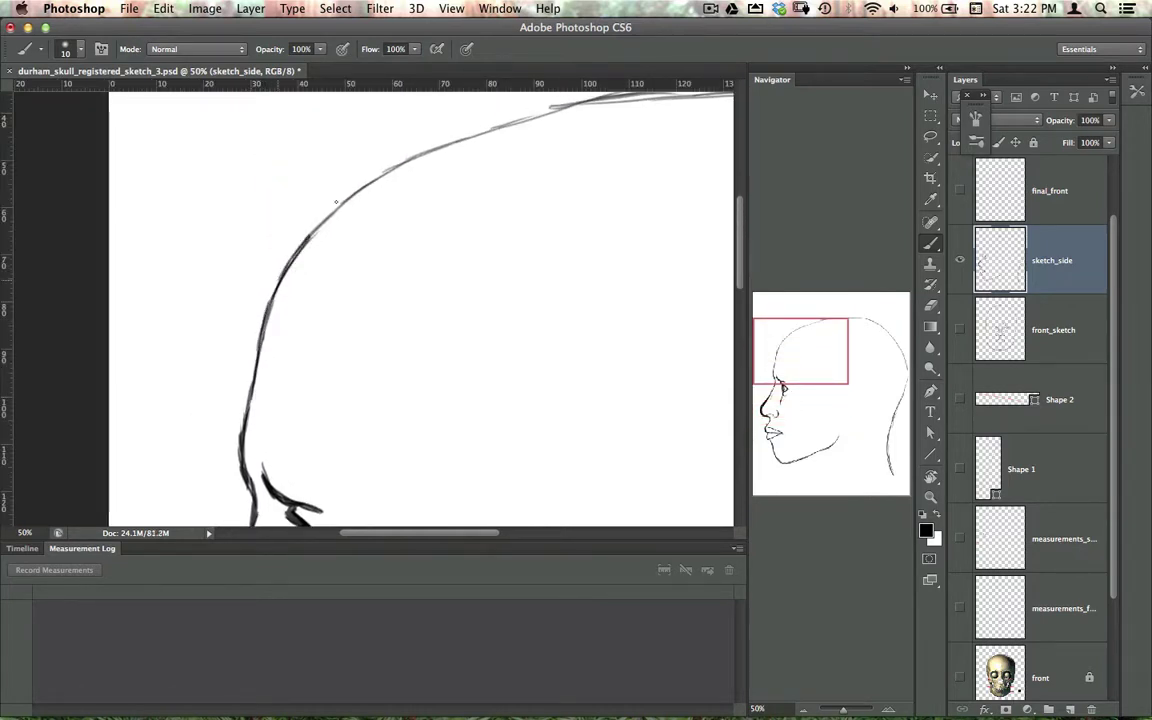
- Darken the profile's upper lip front, mouth line and lower lip edge, and strengthen the chin and jaw contour
scroll(370, 257, "down", 10)
scroll(380, 283, "left", 2)
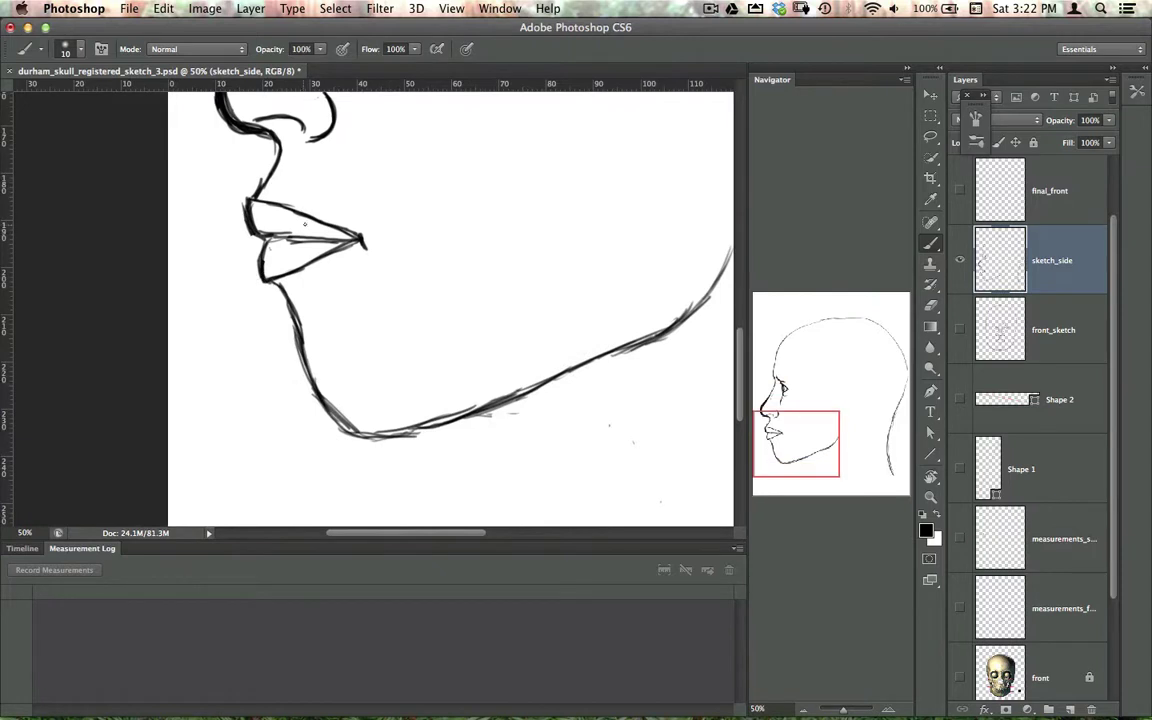
scroll(305, 224, "up", 2)
scroll(305, 224, "left", 1)
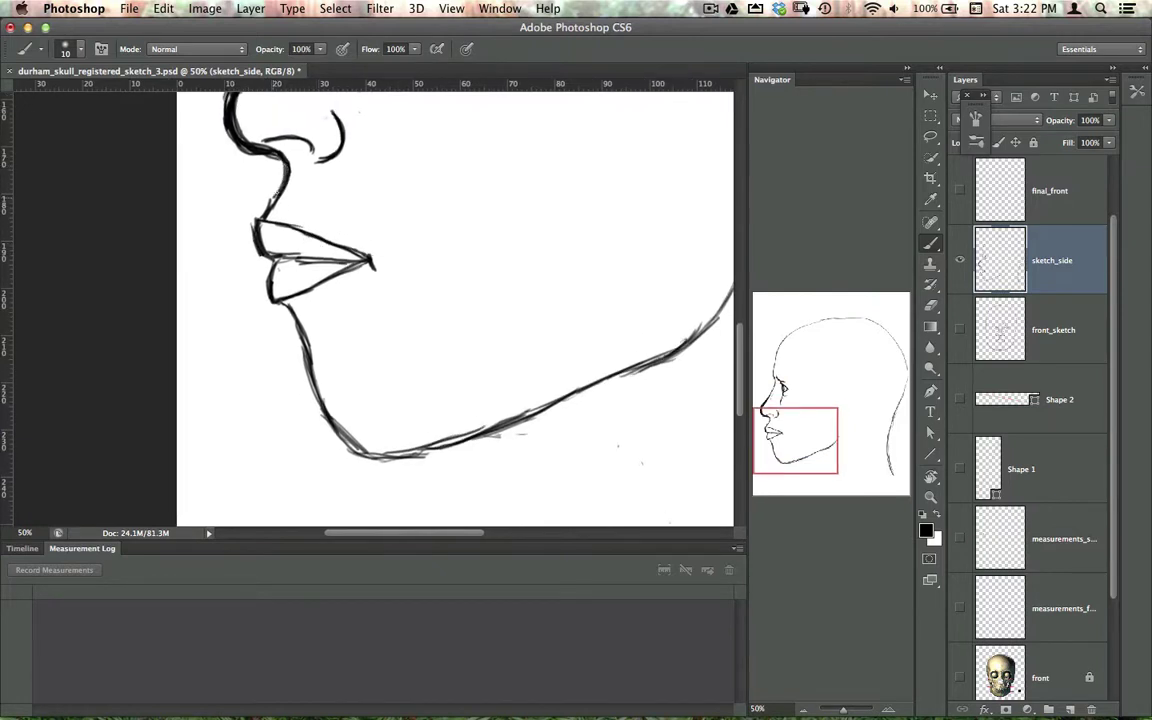
left_click_drag(254, 230, 277, 256)
left_click_drag(297, 257, 343, 261)
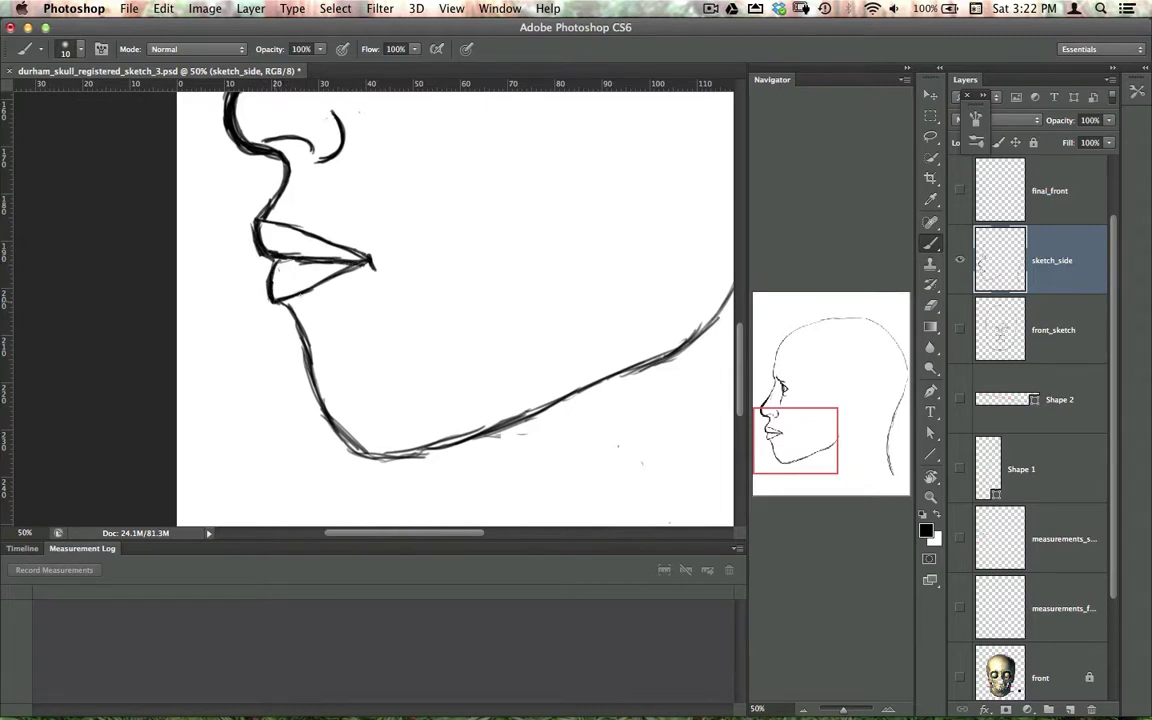
left_click_drag(279, 299, 364, 262)
mouse_move(256, 268)
left_mouse_down()
mouse_move(296, 338)
mouse_move(288, 360)
mouse_move(301, 382)
mouse_move(372, 455)
mouse_move(353, 449)
mouse_move(437, 447)
left_mouse_up()
- Refine the profile's nostril line and the upper end of the nose wing, and add a short crease beyond the outer eye corner
scroll(458, 393, "up", 10)
scroll(458, 393, "left", 3)
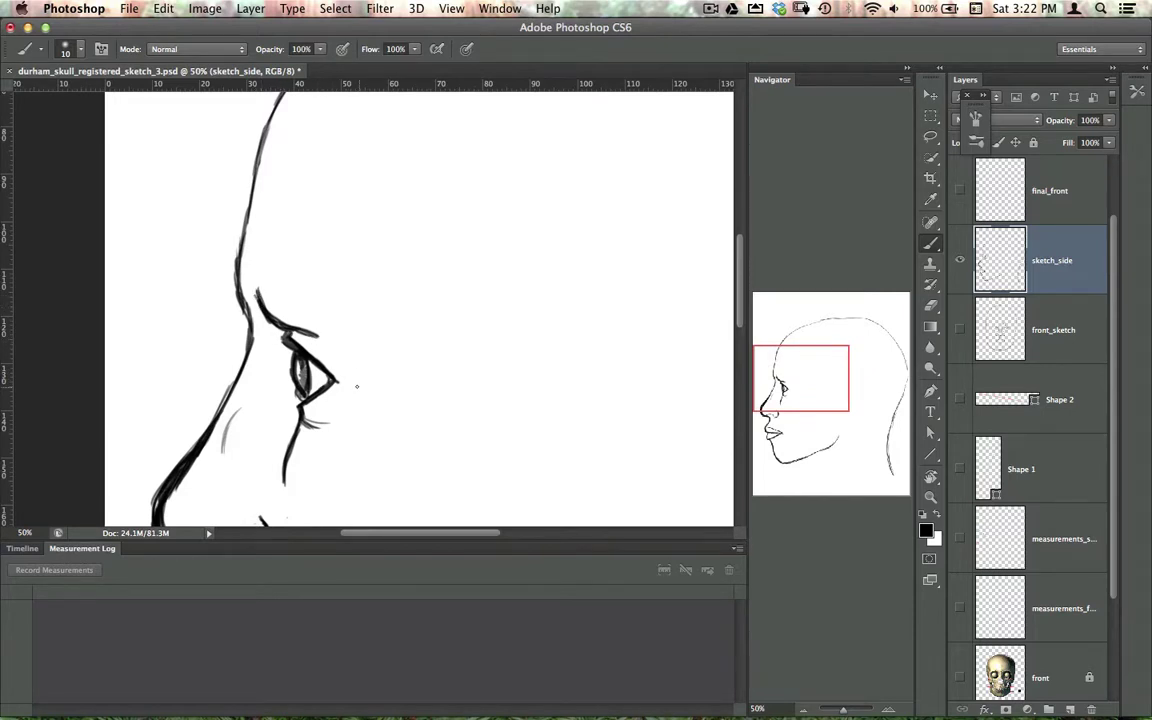
scroll(414, 278, "down", 10)
scroll(414, 278, "right", 2)
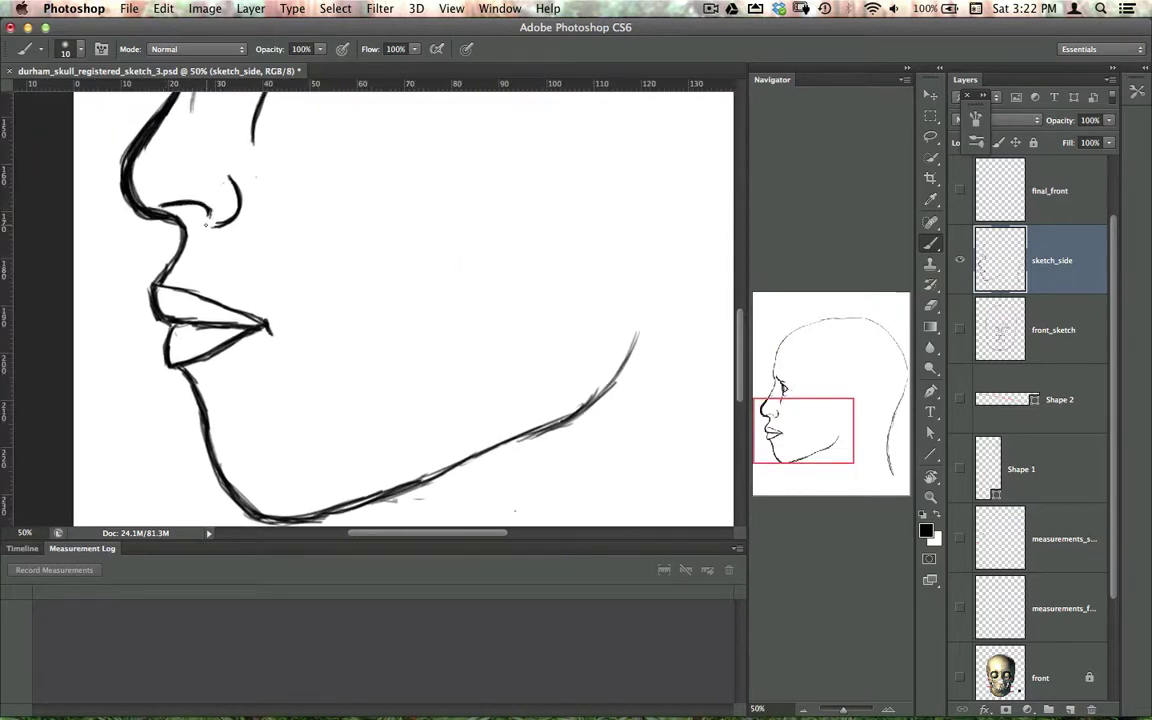
left_click_drag(206, 225, 209, 213)
left_click_drag(299, 234, 411, 368)
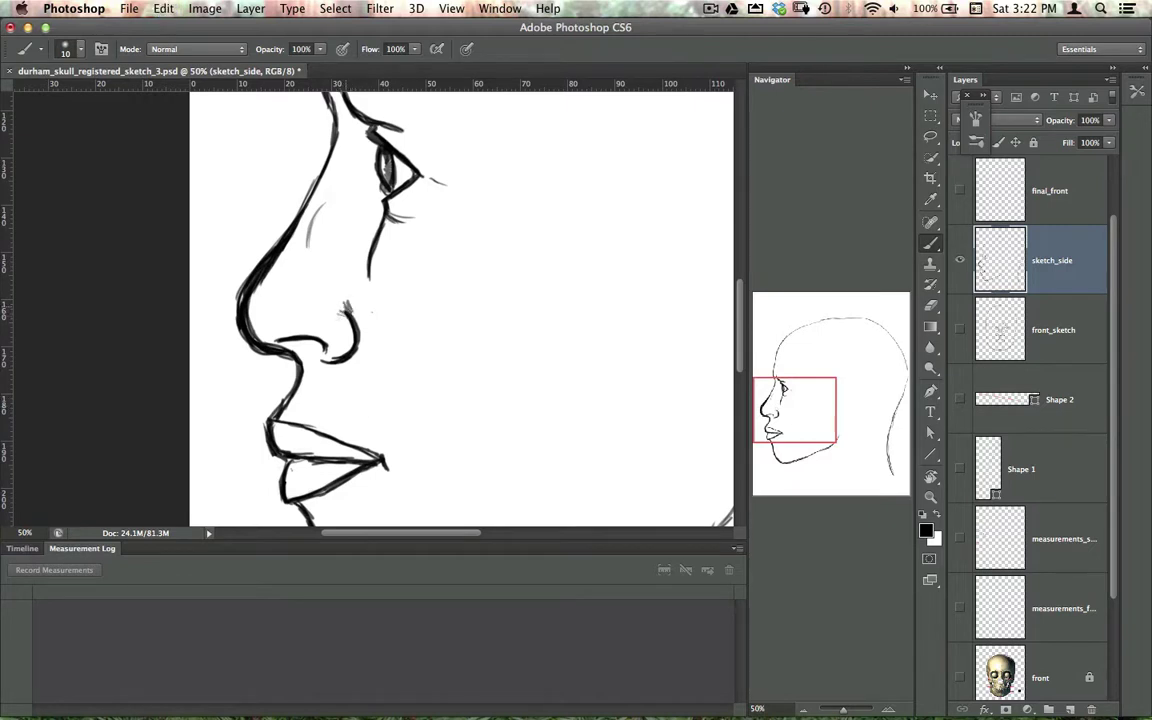
left_click_drag(351, 306, 359, 321)
key("super+z")
left_click_drag(382, 351, 226, 429)
mouse_move(409, 335)
left_mouse_down()
mouse_move(337, 386)
mouse_move(430, 328)
left_mouse_up()
- Try to sketch the front neck line with several curved strokes descending from the middle of the jawline
scroll(400, 320, "right", 5)
scroll(400, 320, "down", 2)
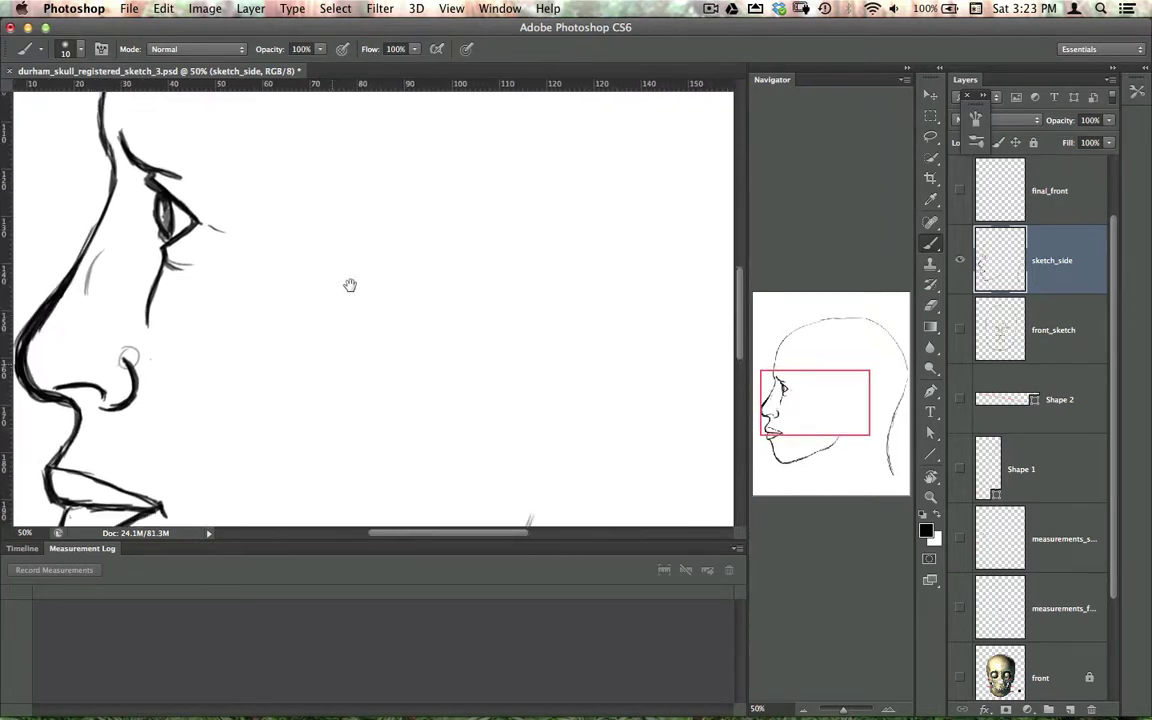
scroll(453, 328, "down", 5)
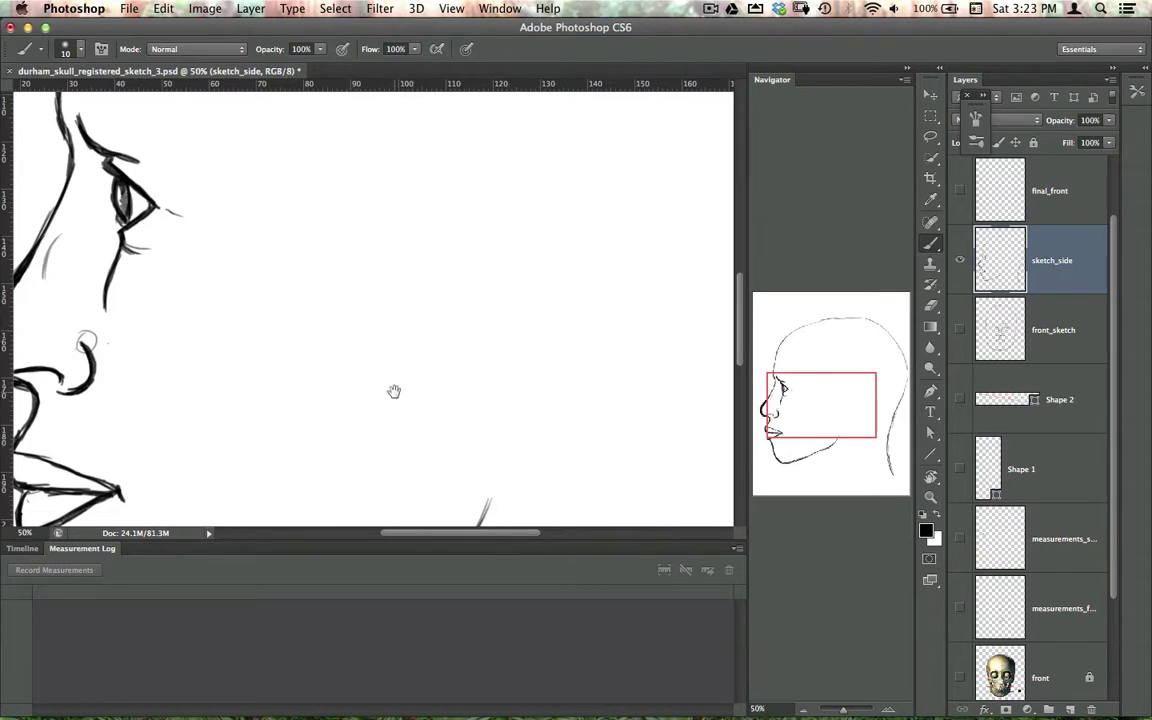
scroll(442, 242, "left", 2)
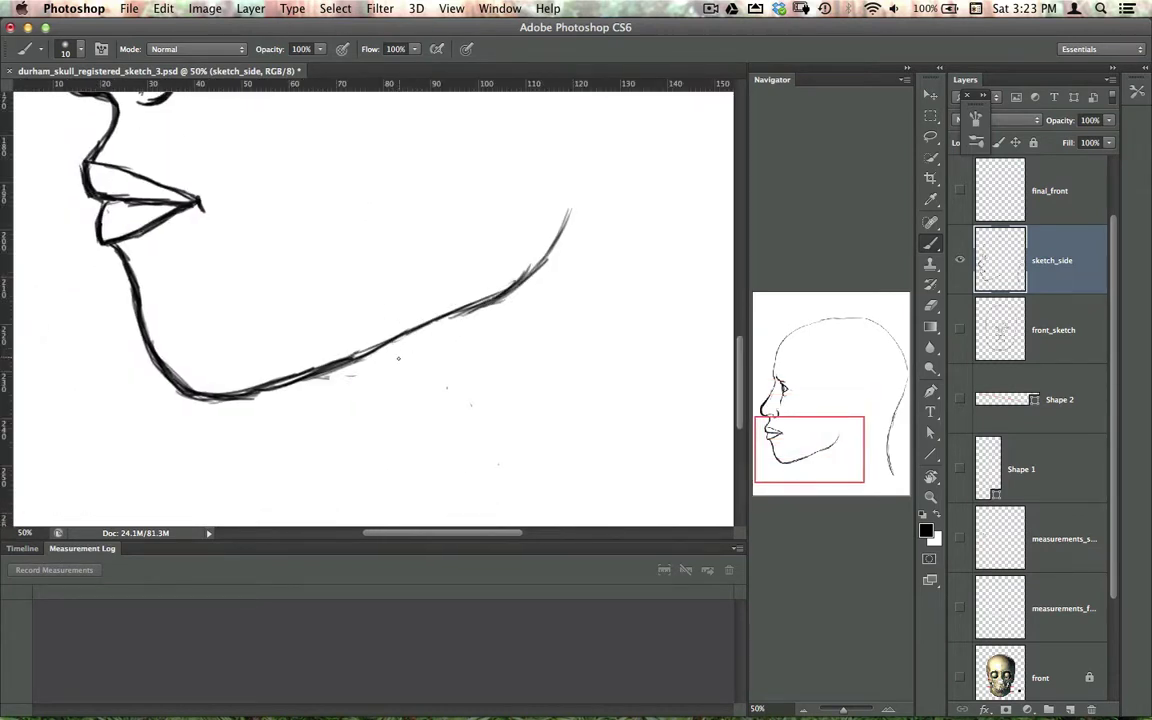
left_click_drag(403, 341, 429, 377)
mouse_move(371, 345)
left_mouse_down()
mouse_move(442, 352)
mouse_move(457, 422)
left_mouse_up()
mouse_move(389, 332)
left_mouse_down()
mouse_move(305, 348)
mouse_move(452, 470)
left_mouse_up()
left_click_drag(390, 355, 455, 490)
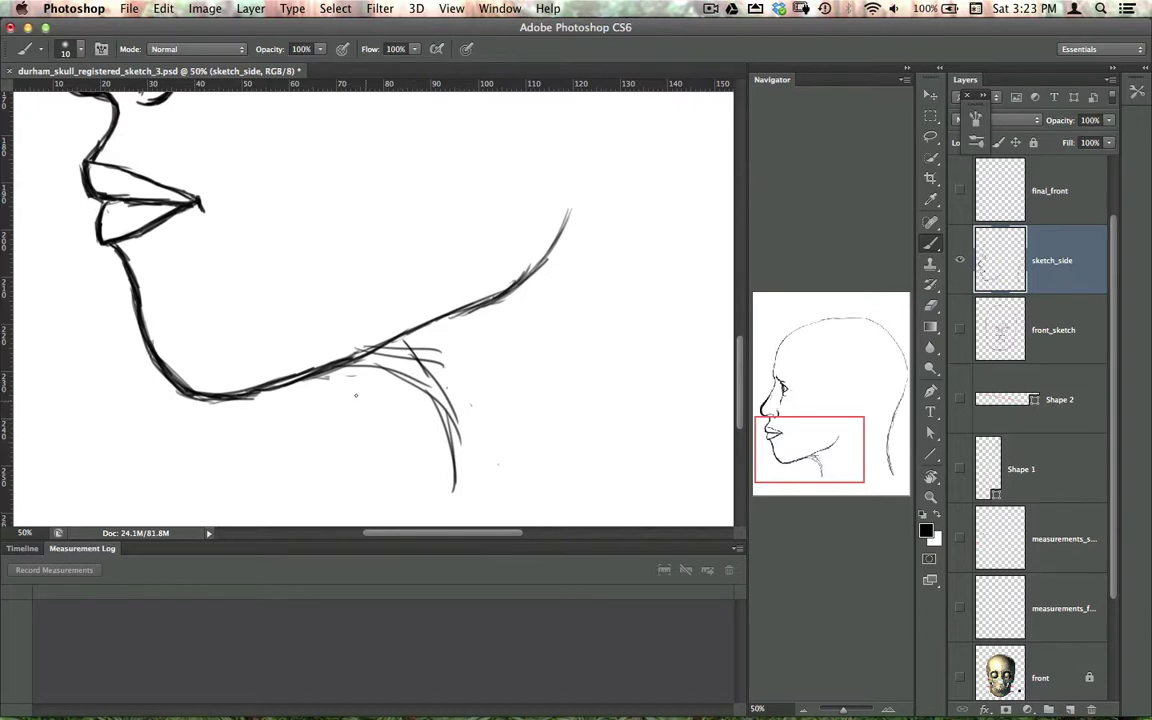
left_click_drag(325, 381, 417, 491)
- Undo the trial neck strokes below the jawline
key("super+z")
key("super+alt+z")
key("super+alt+z")
key("super+alt+z")
key("super+alt+z")
key("super+alt+z")
key("super+alt+z")
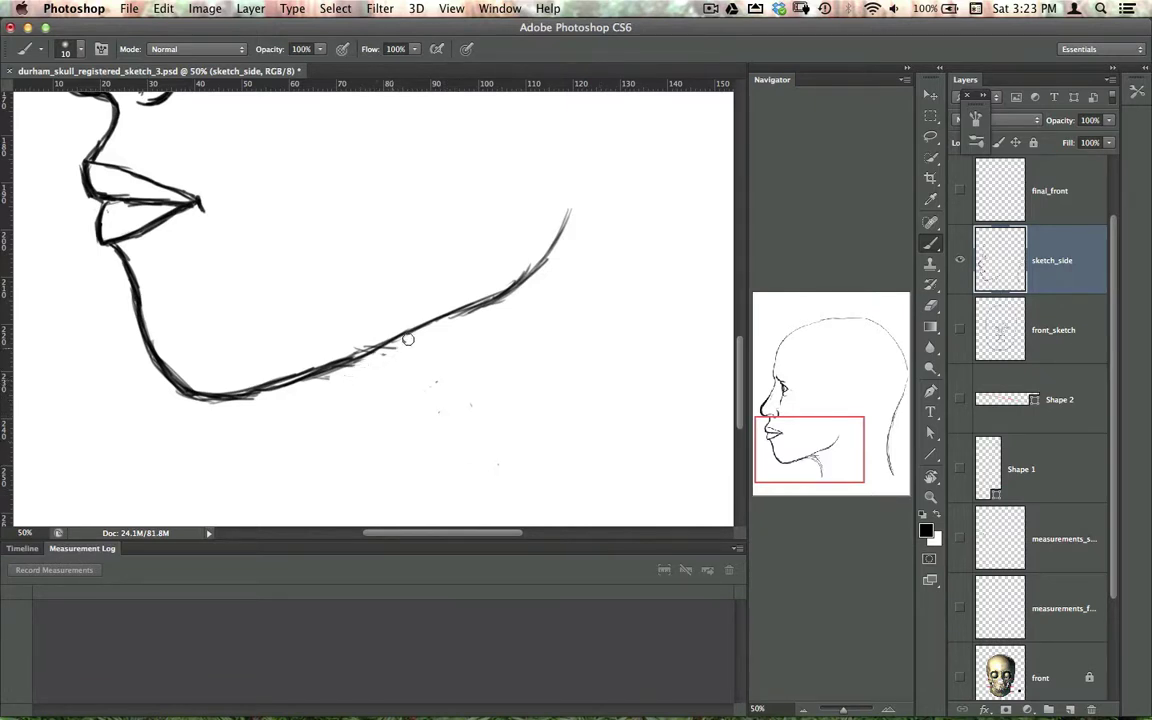